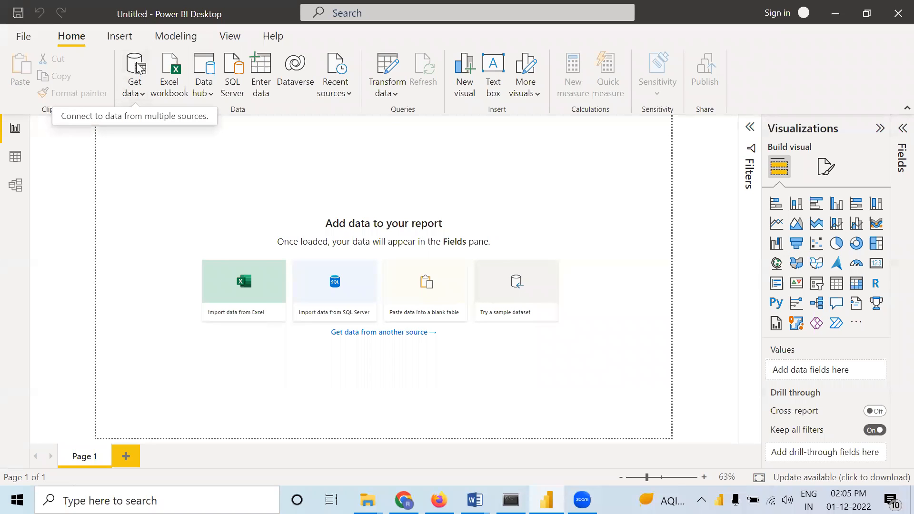
Open the Excel workbook zomatoclean_final from the Downloads folder as the report's data source
{"action": "left_click", "coordinate": [131, 93]}
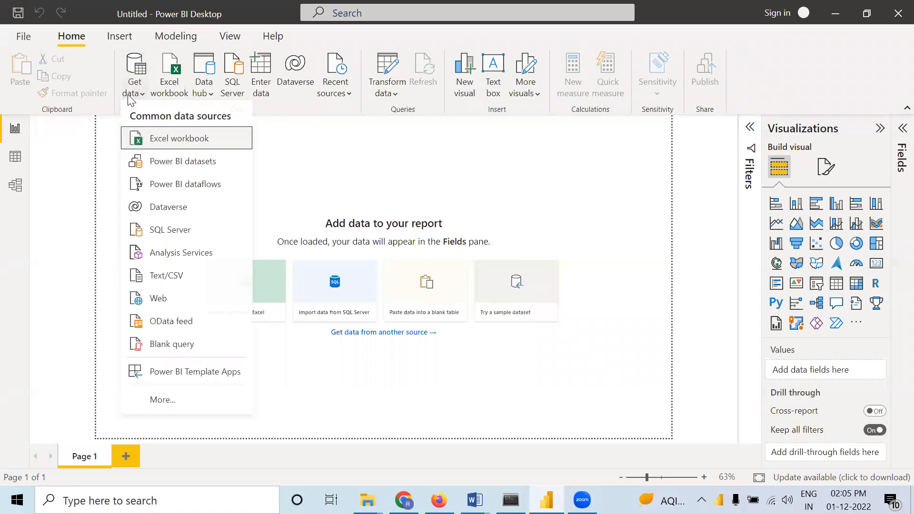
{"action": "left_click", "coordinate": [159, 143]}
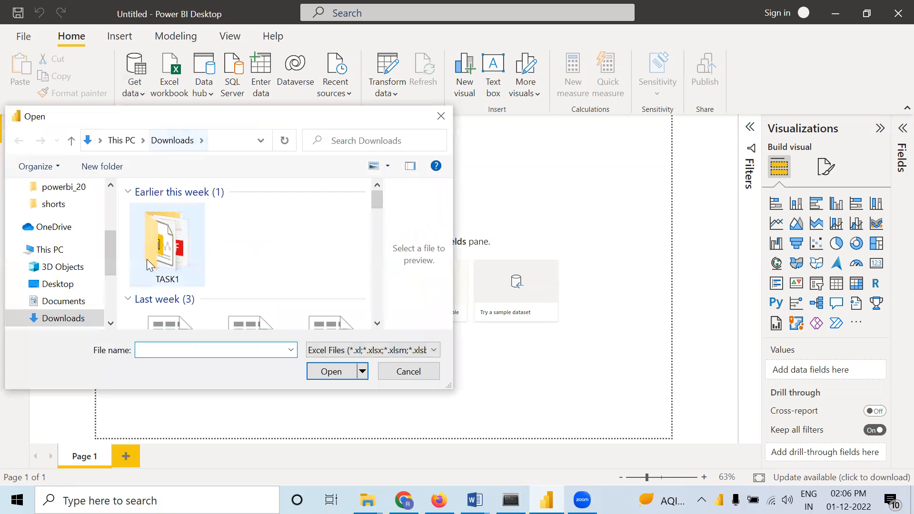
{"action": "scroll", "coordinate": [216, 275], "scroll_direction": "down", "scroll_amount": 1}
{"action": "scroll", "coordinate": [216, 275], "scroll_direction": "down", "scroll_amount": 2}
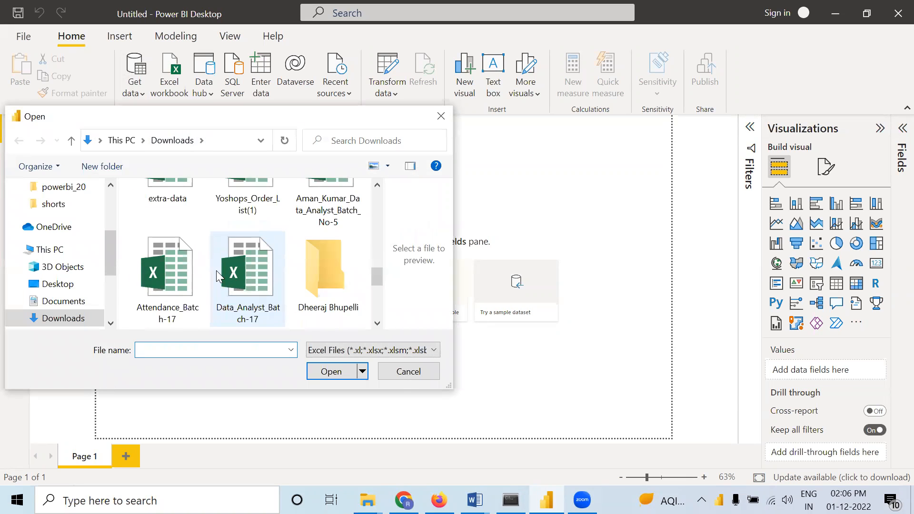
{"action": "scroll", "coordinate": [217, 276], "scroll_direction": "down", "scroll_amount": 2}
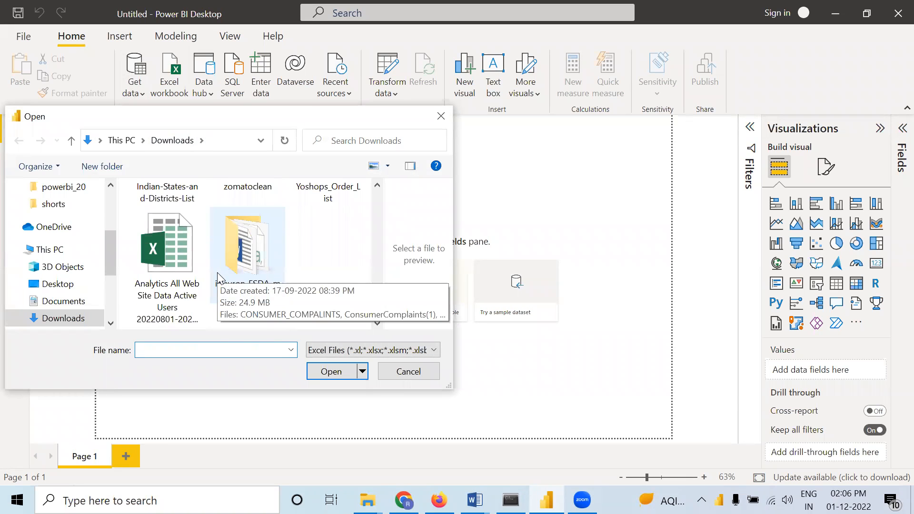
{"action": "scroll", "coordinate": [219, 276], "scroll_direction": "down", "scroll_amount": 2}
{"action": "scroll", "coordinate": [217, 278], "scroll_direction": "down", "scroll_amount": 3}
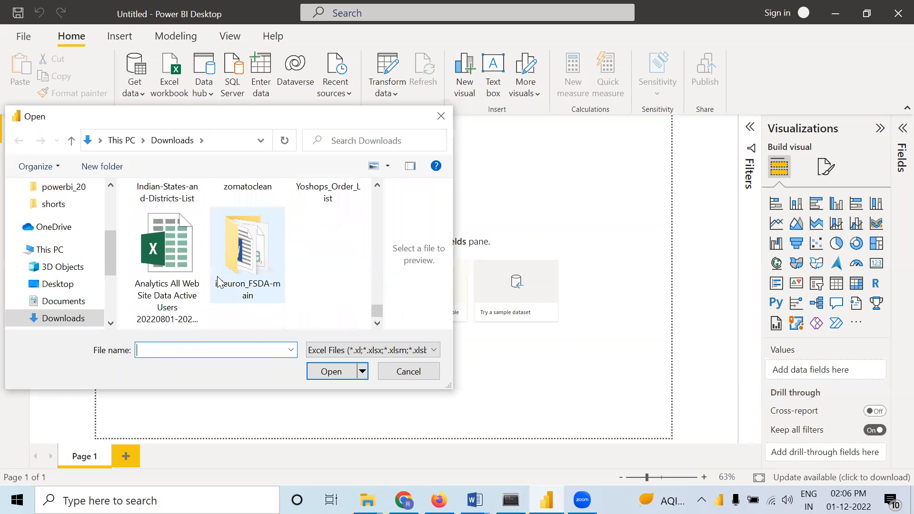
{"action": "scroll", "coordinate": [219, 282], "scroll_direction": "up", "scroll_amount": 4}
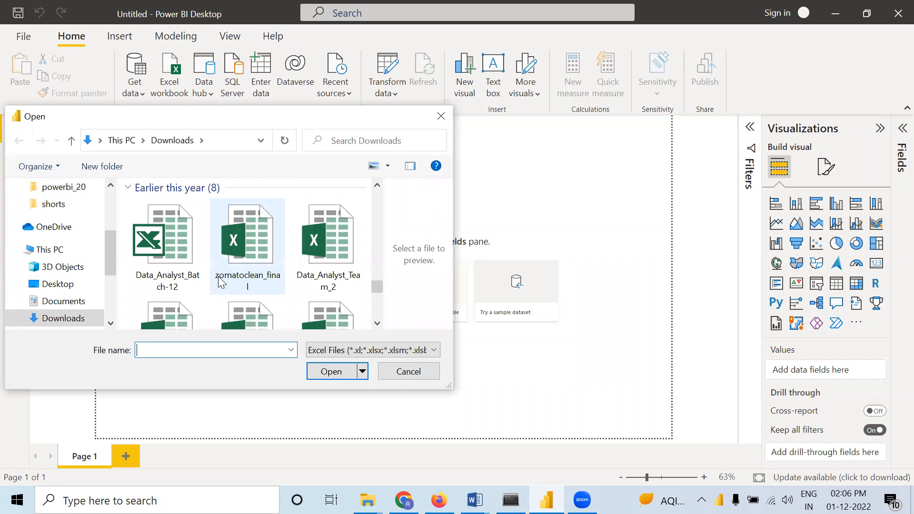
{"action": "scroll", "coordinate": [219, 282], "scroll_direction": "up", "scroll_amount": 2}
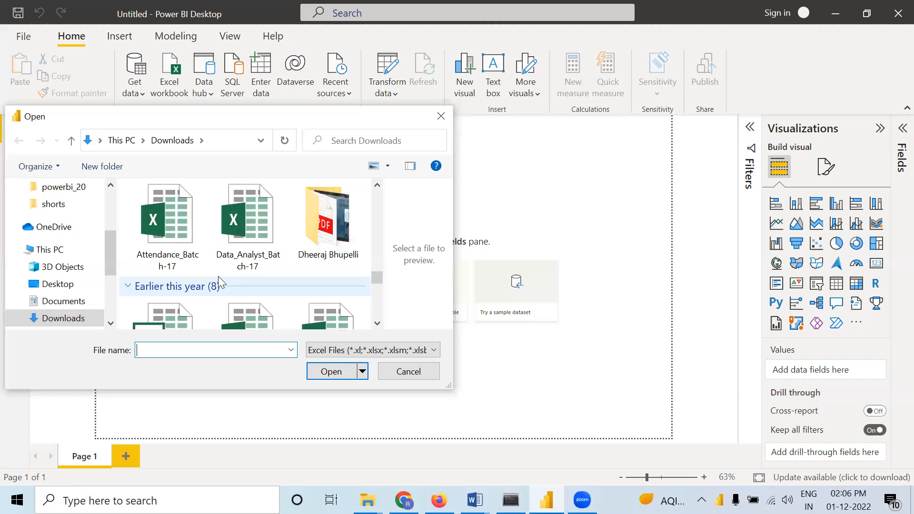
{"action": "scroll", "coordinate": [219, 285], "scroll_direction": "down", "scroll_amount": 1}
{"action": "left_click", "coordinate": [248, 280]}
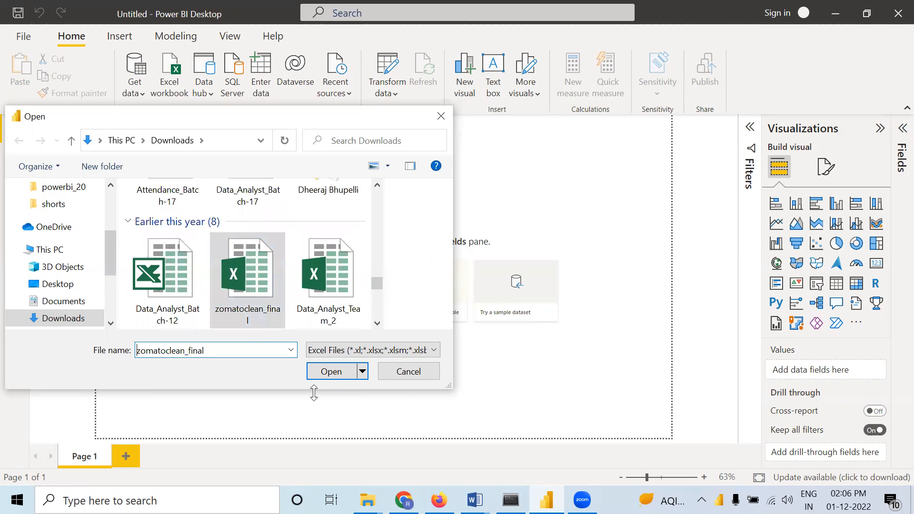
{"action": "left_click", "coordinate": [332, 372]}
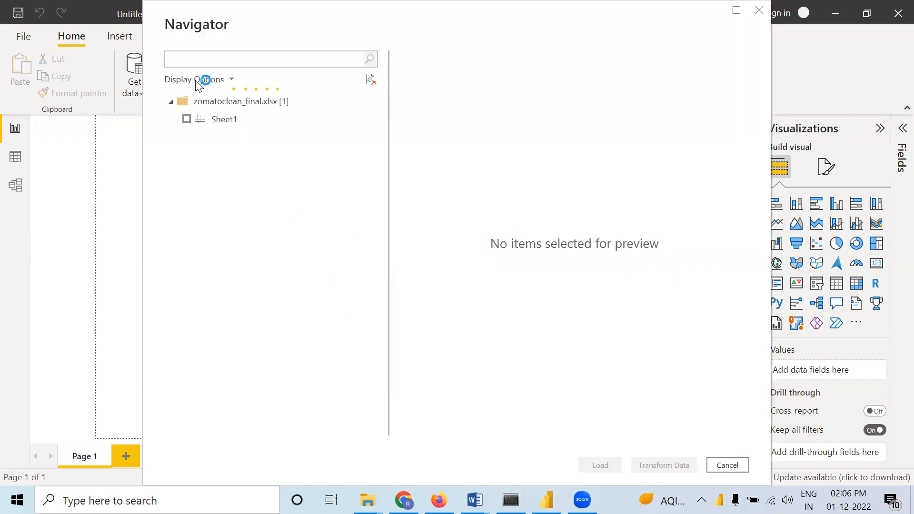
Load Sheet1 from the workbook into the report and expand its list of fields
{"action": "left_click", "coordinate": [186, 120]}
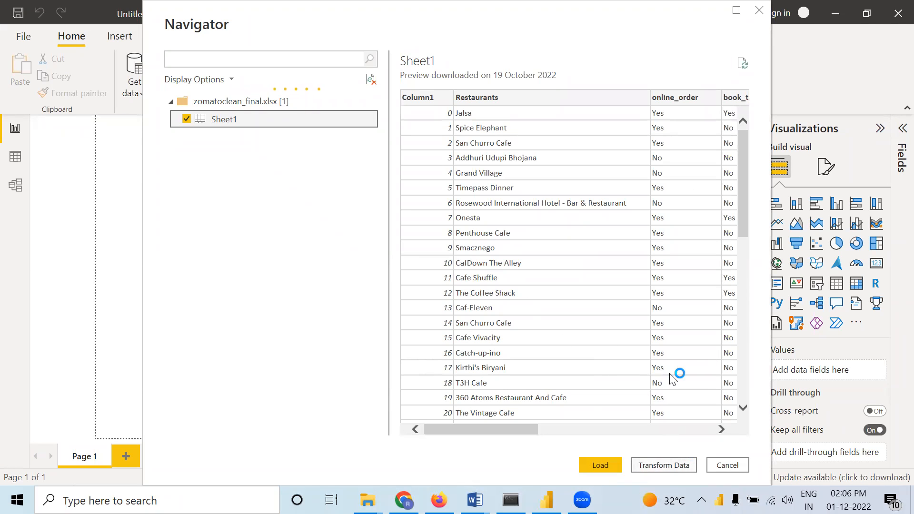
{"action": "left_click", "coordinate": [601, 465]}
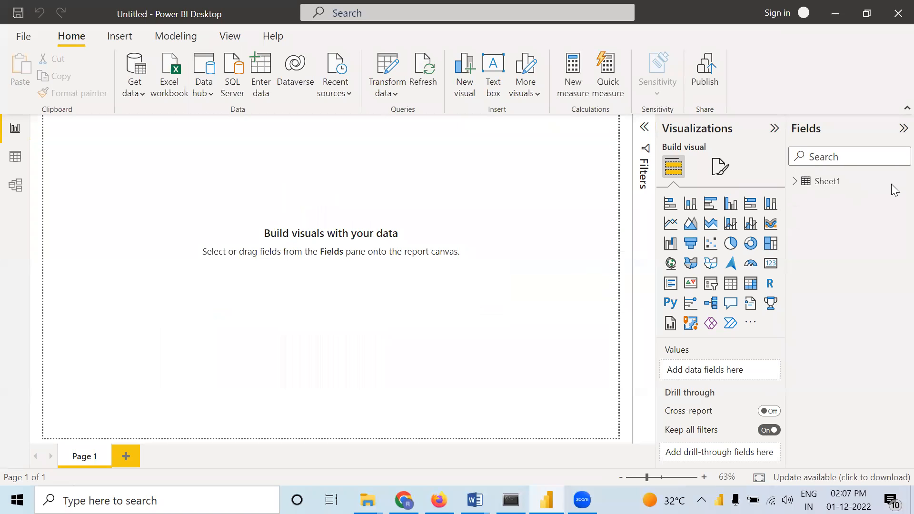
{"action": "left_click", "coordinate": [804, 185]}
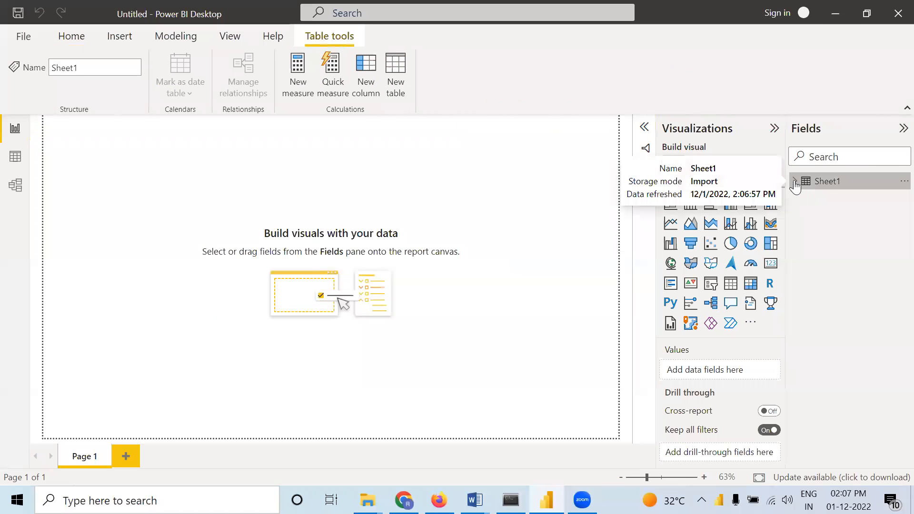
{"action": "left_click", "coordinate": [795, 182]}
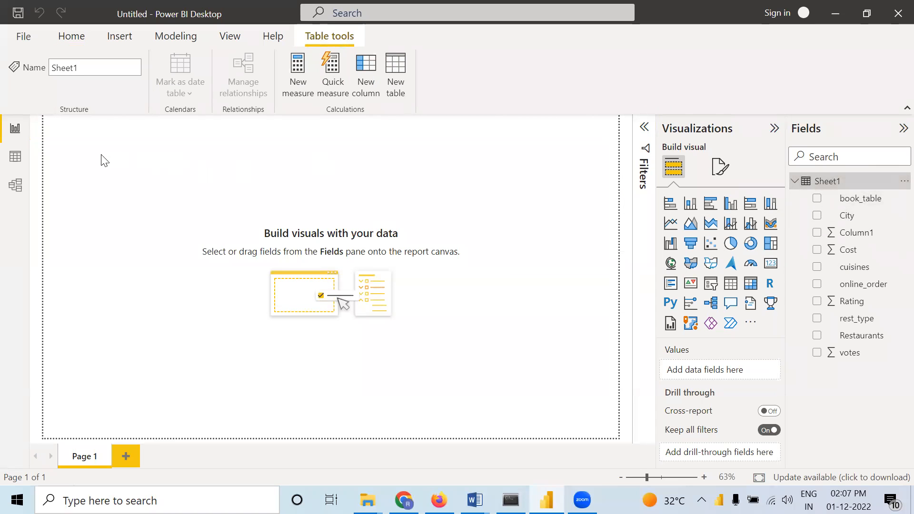
Examine the rows and columns of Sheet1 in the data view and return to the report view
{"action": "left_click", "coordinate": [16, 157]}
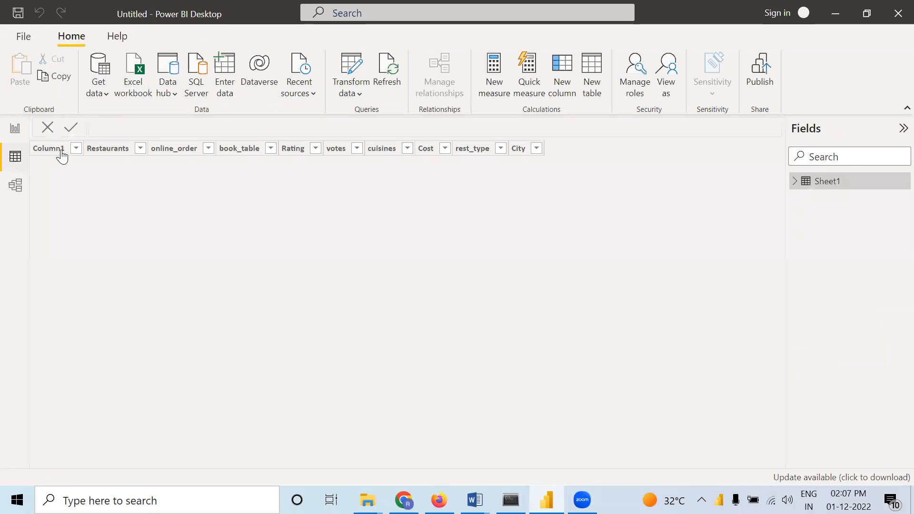
{"action": "left_click", "coordinate": [62, 156]}
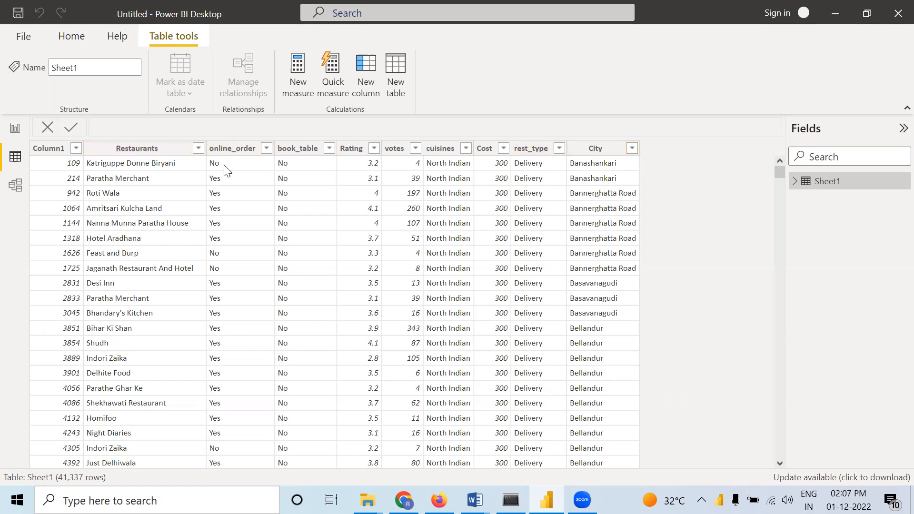
{"action": "left_click", "coordinate": [15, 128]}
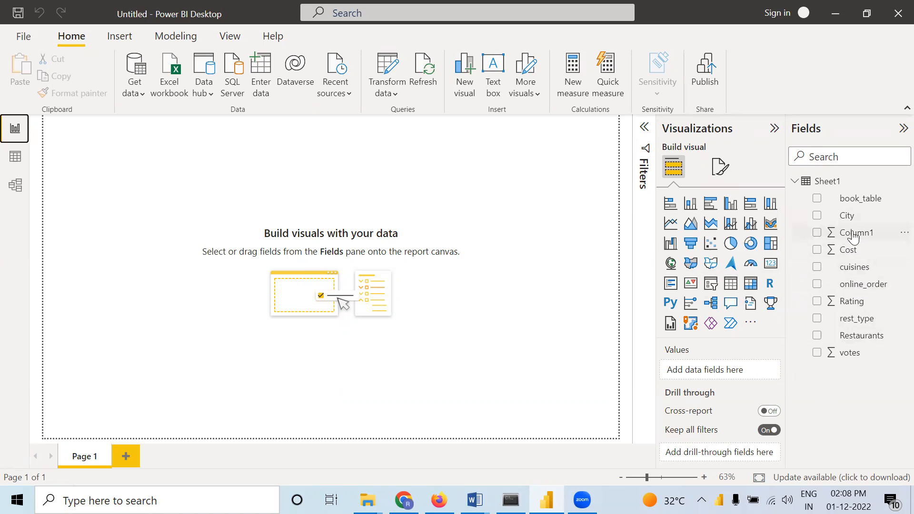
Build a table visual from the City, Cost, votes and Rating fields
{"action": "left_click_drag", "start_coordinate": [852, 215], "coordinate": [719, 369]}
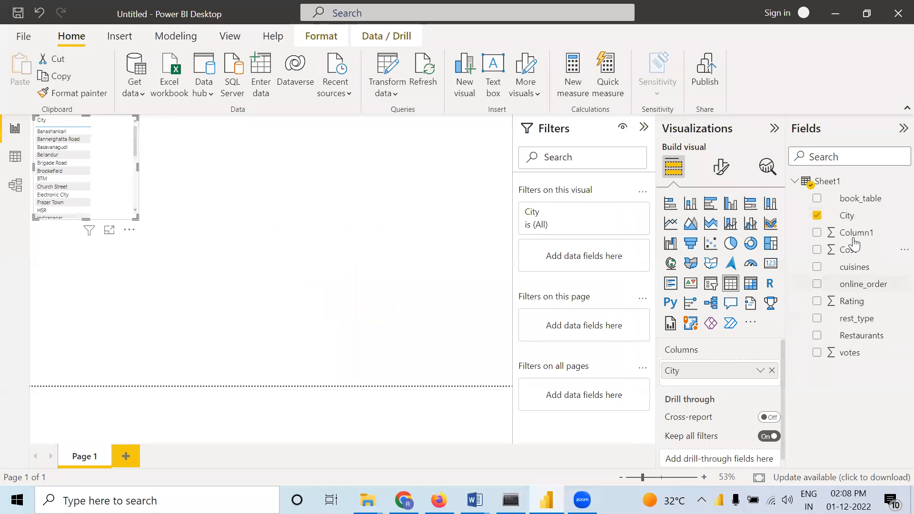
{"action": "left_click_drag", "start_coordinate": [849, 256], "coordinate": [725, 384]}
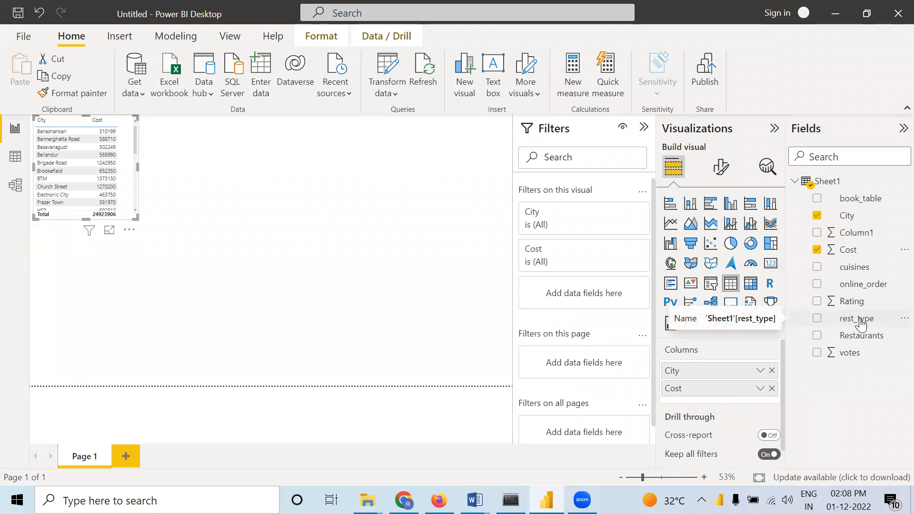
{"action": "left_click_drag", "start_coordinate": [849, 356], "coordinate": [731, 408]}
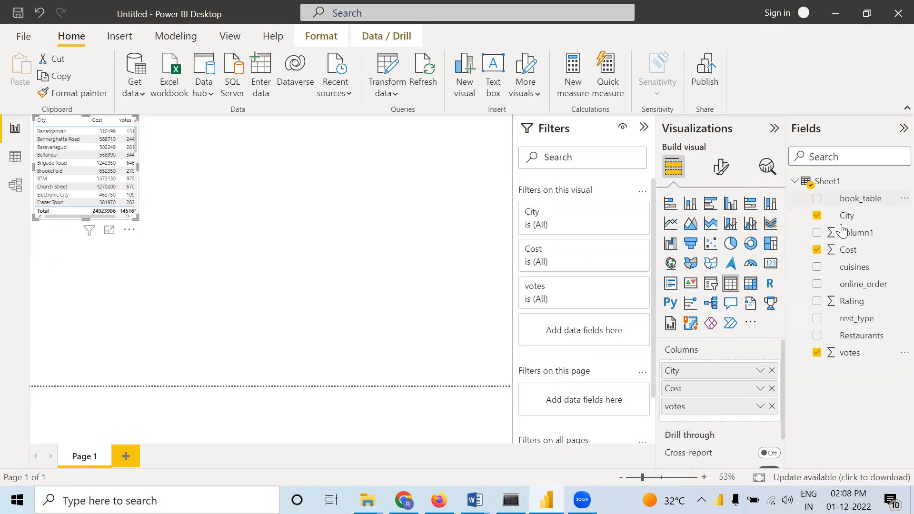
{"action": "left_click_drag", "start_coordinate": [852, 305], "coordinate": [724, 429]}
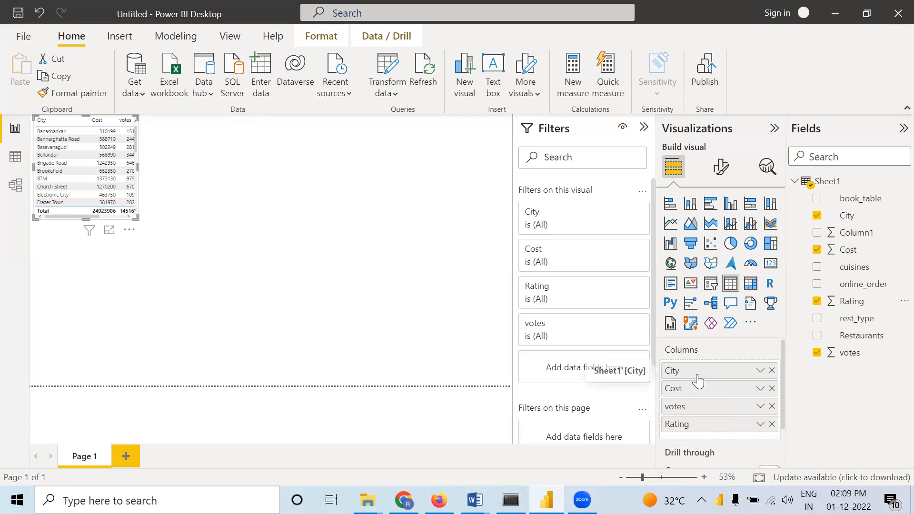
Clear the Cost, votes, Rating and City fields from the table visual and remove it from the page
{"action": "left_click", "coordinate": [772, 389]}
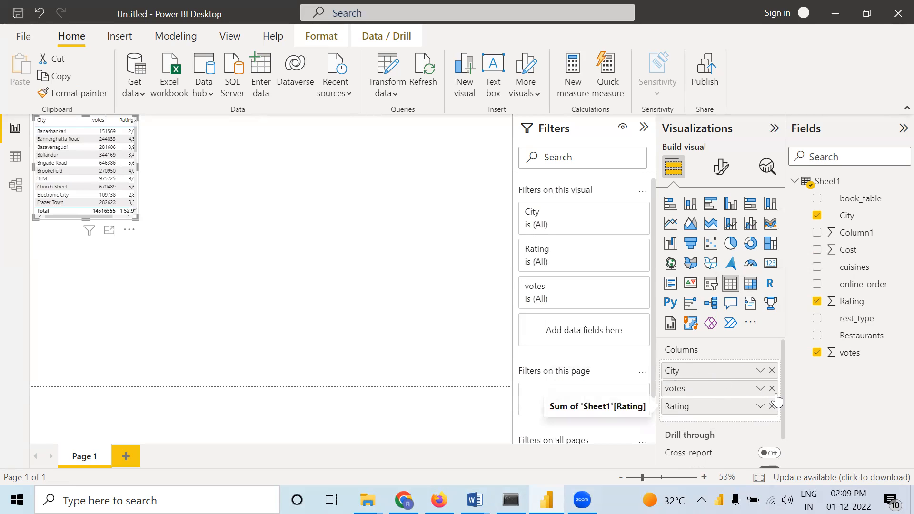
{"action": "left_click", "coordinate": [772, 391]}
{"action": "left_click", "coordinate": [772, 389]}
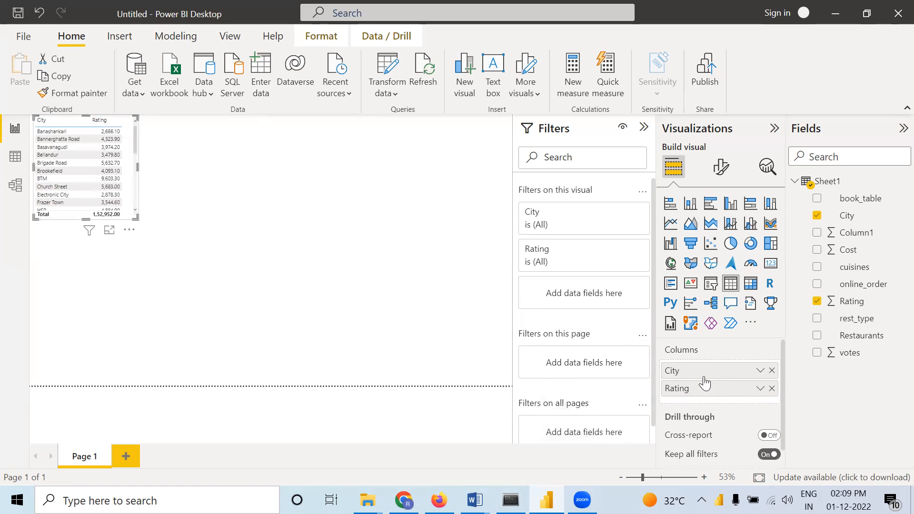
{"action": "left_click", "coordinate": [772, 371]}
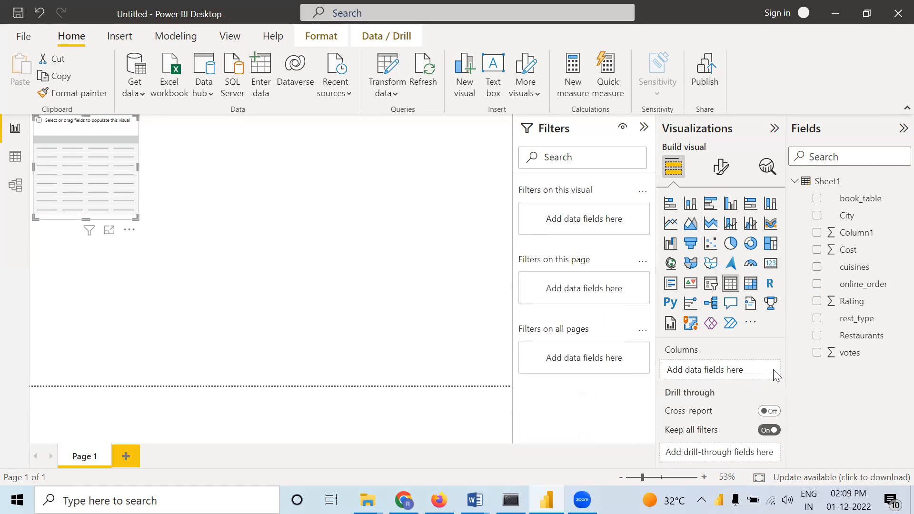
{"action": "left_click", "coordinate": [129, 230]}
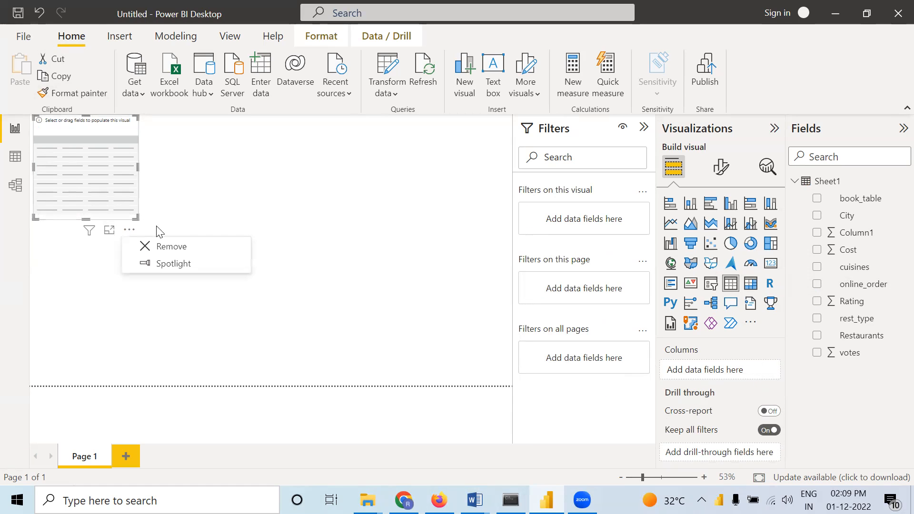
{"action": "left_click", "coordinate": [197, 248]}
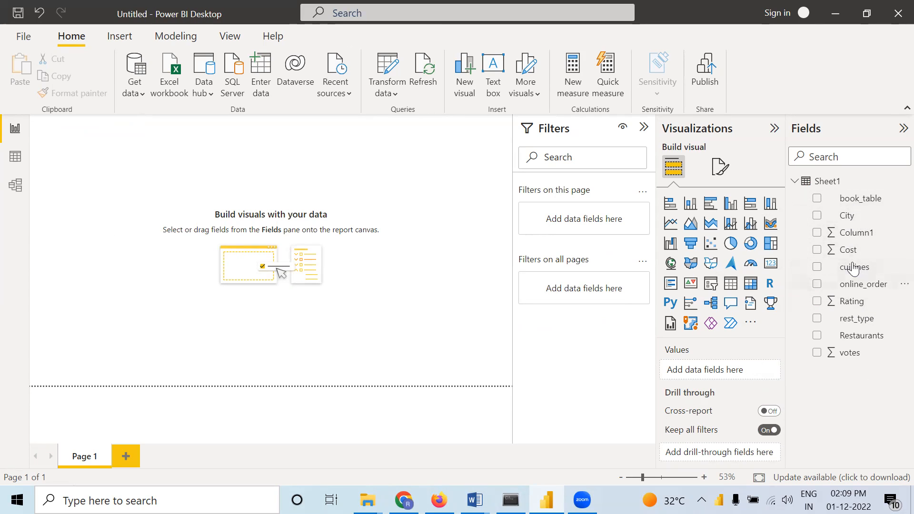
Create a table visual from the City field and enlarge it to nearly the full page height
{"action": "left_click", "coordinate": [848, 216]}
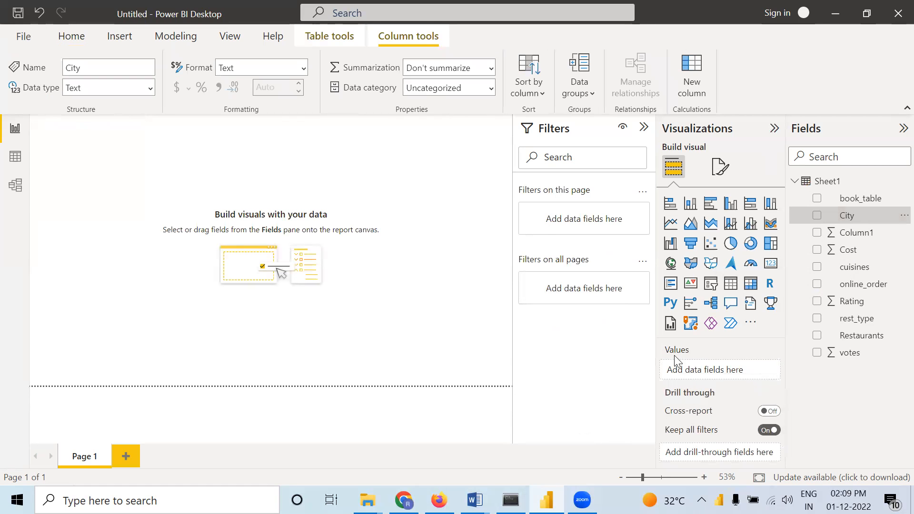
{"action": "left_click_drag", "start_coordinate": [870, 215], "coordinate": [700, 365]}
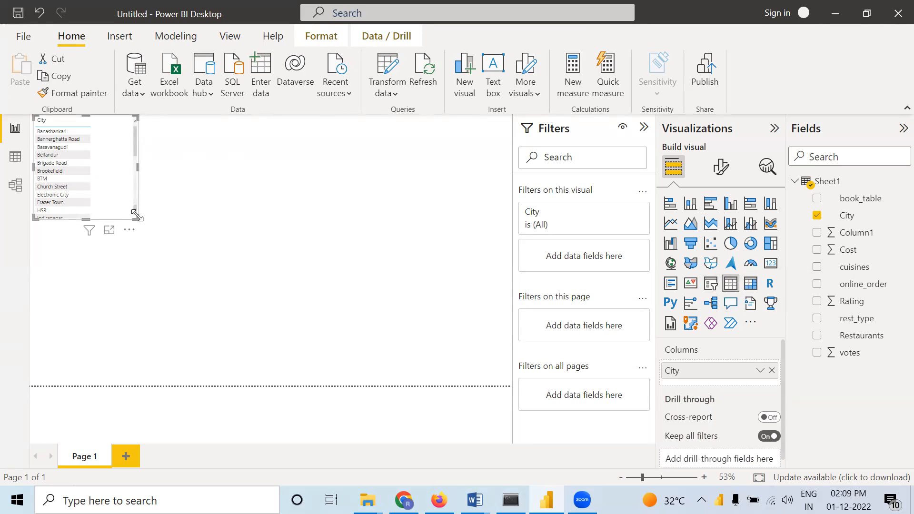
{"action": "left_click_drag", "start_coordinate": [137, 217], "coordinate": [234, 372]}
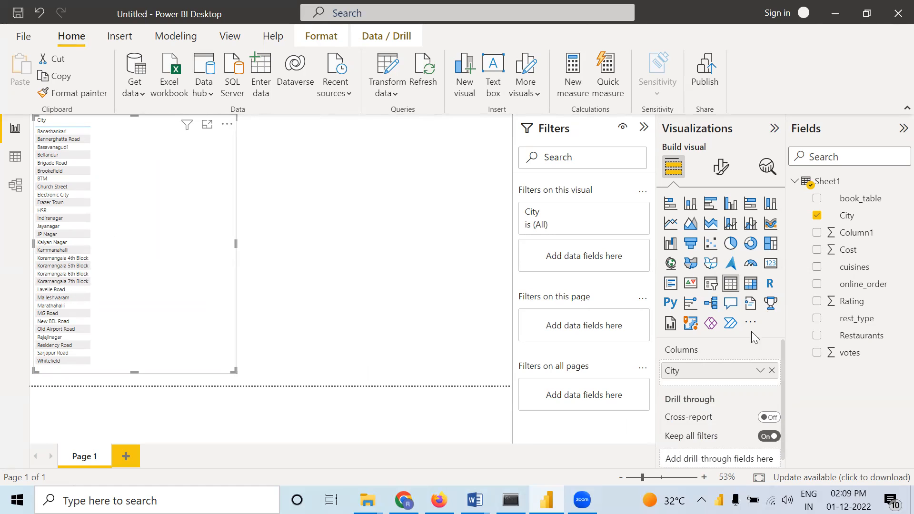
Add the Rating, Cost and votes fields as columns after City in the table visual
{"action": "left_click_drag", "start_coordinate": [848, 304], "coordinate": [708, 392]}
{"action": "left_click_drag", "start_coordinate": [852, 248], "coordinate": [727, 403]}
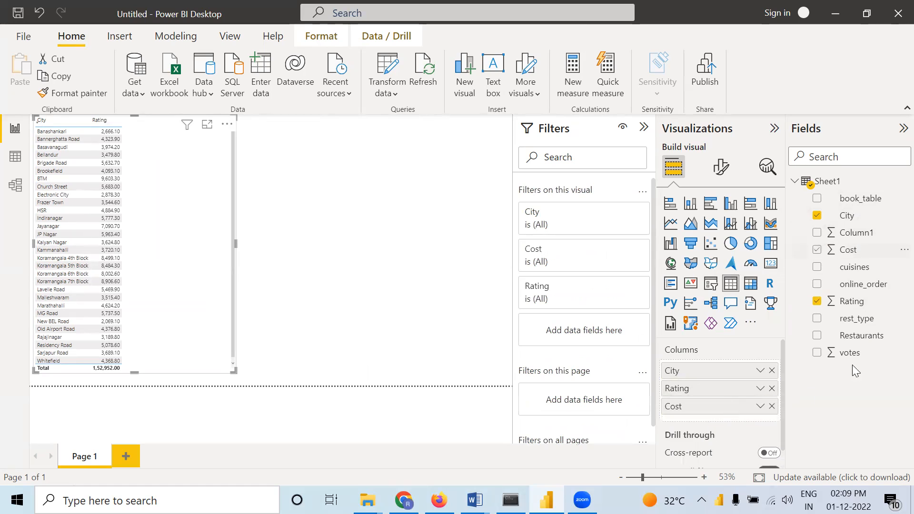
{"action": "left_click_drag", "start_coordinate": [857, 353], "coordinate": [735, 420]}
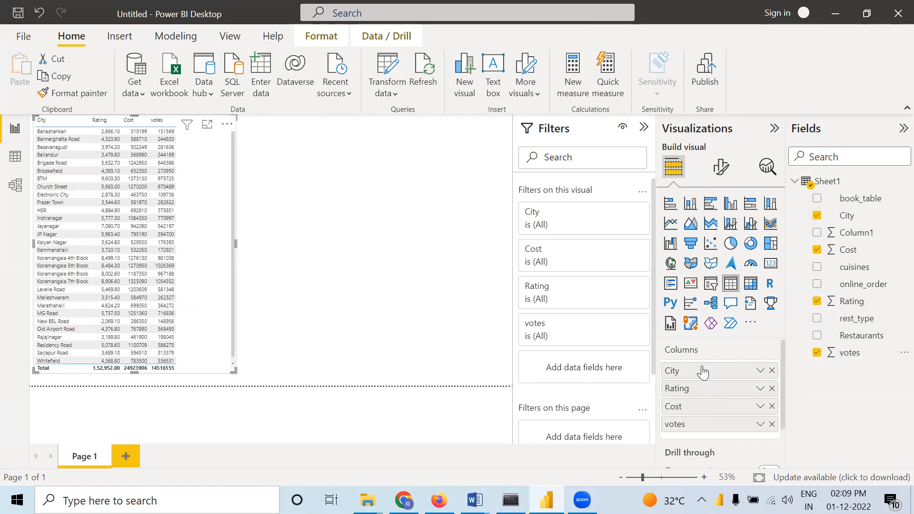
{"action": "left_click_drag", "start_coordinate": [687, 378], "coordinate": [610, 383]}
Apply the Minimal style preset to the table visual
{"action": "left_click", "coordinate": [721, 172]}
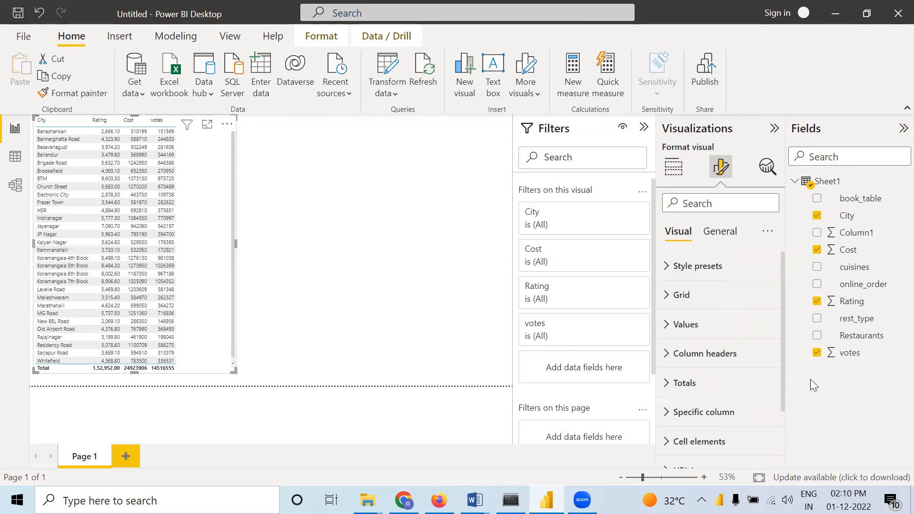
{"action": "left_click", "coordinate": [676, 276]}
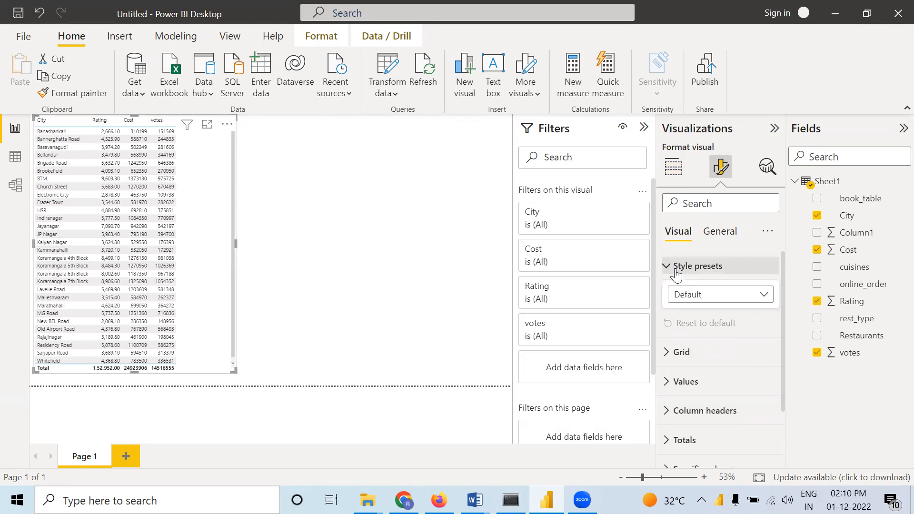
{"action": "left_click", "coordinate": [764, 296]}
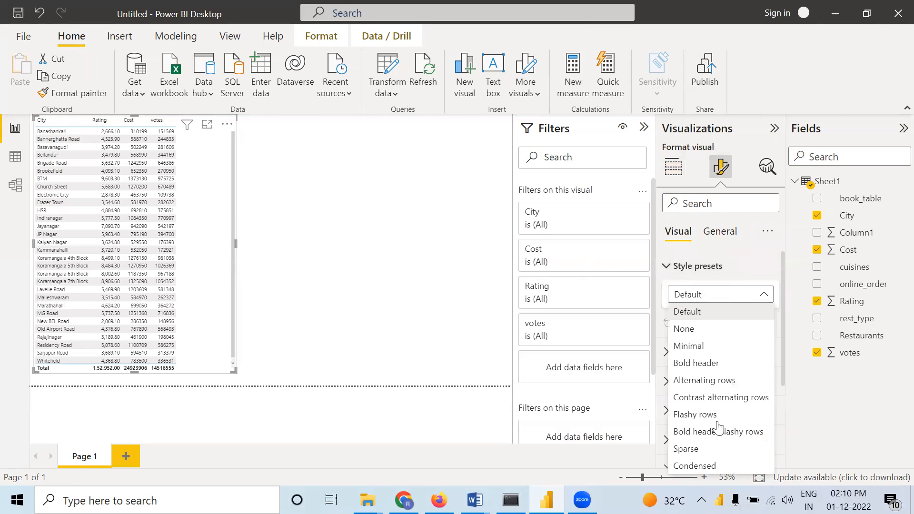
{"action": "left_click", "coordinate": [703, 348]}
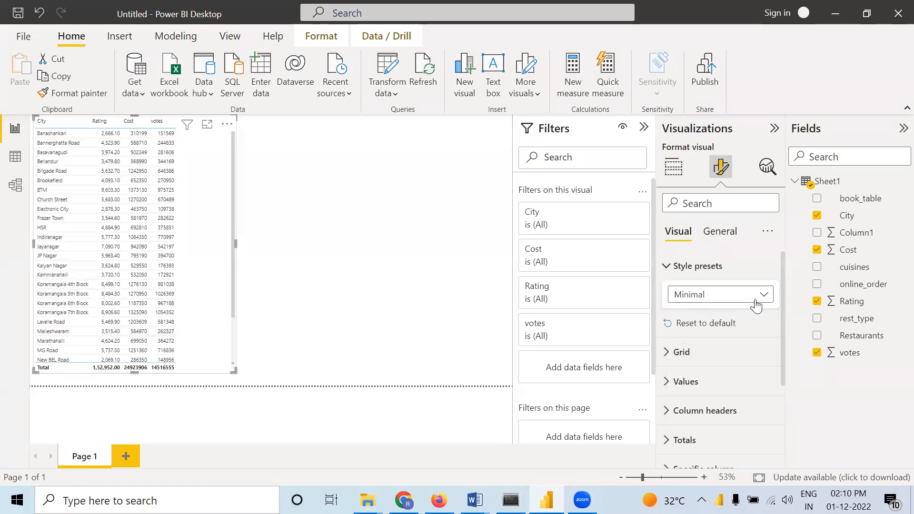
Try the Bold header, Alternating rows and Flashy rows style presets on the table and return it to Minimal
{"action": "left_click", "coordinate": [756, 305]}
{"action": "left_click", "coordinate": [715, 368]}
{"action": "left_click", "coordinate": [745, 303]}
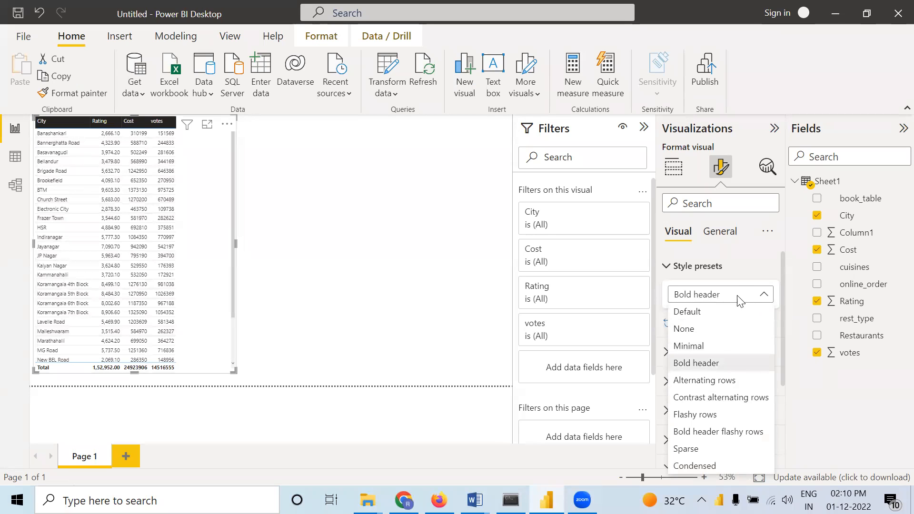
{"action": "left_click", "coordinate": [697, 381]}
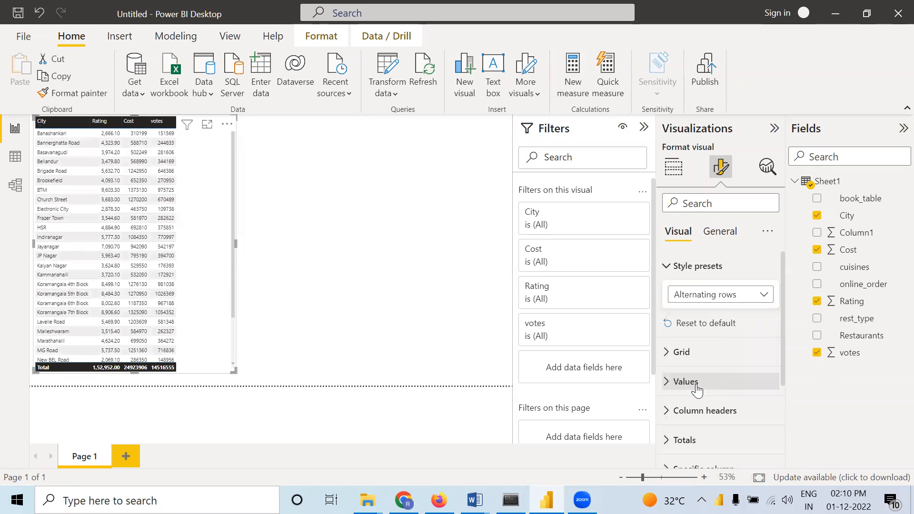
{"action": "left_click", "coordinate": [734, 294]}
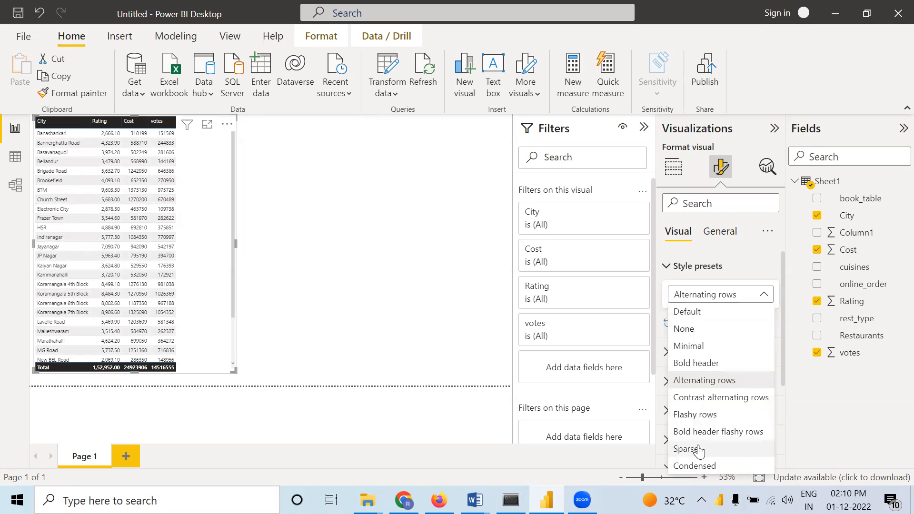
{"action": "left_click", "coordinate": [703, 415]}
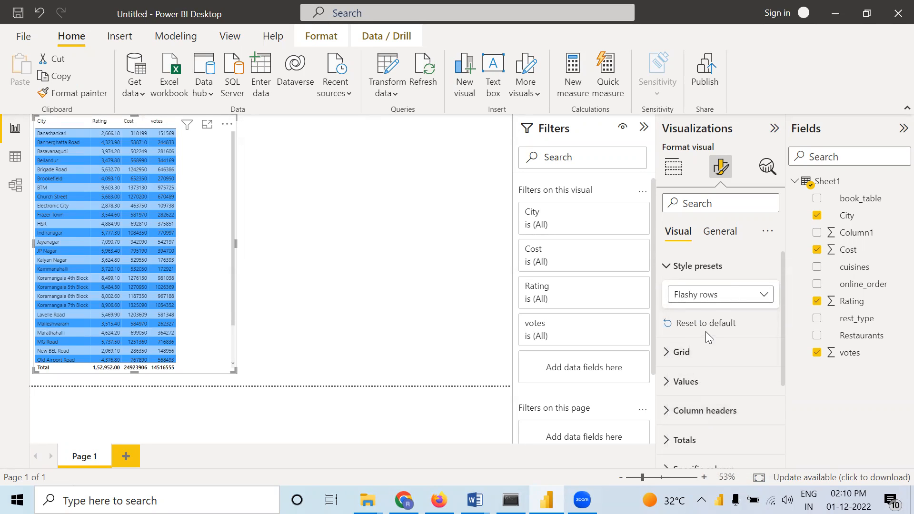
{"action": "left_click", "coordinate": [709, 297]}
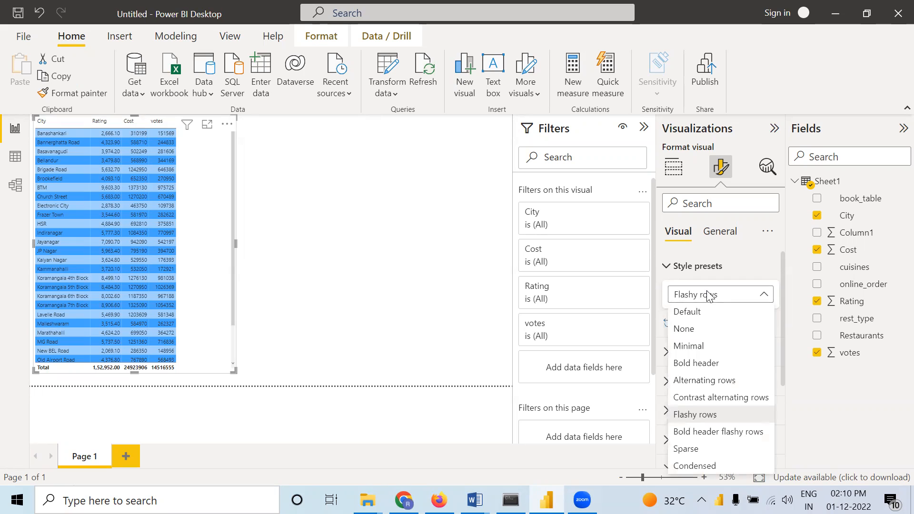
{"action": "left_click", "coordinate": [692, 346]}
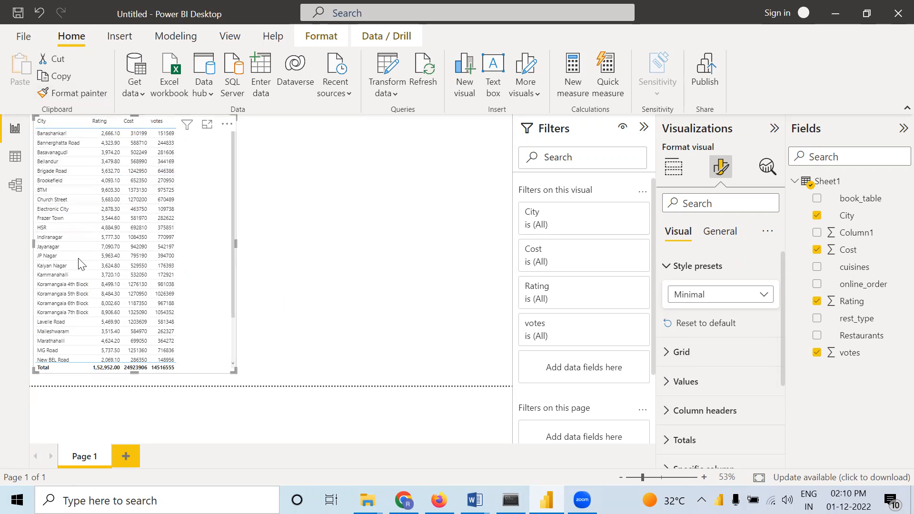
Set the color of the table's horizontal gridlines to black
{"action": "left_click", "coordinate": [669, 356]}
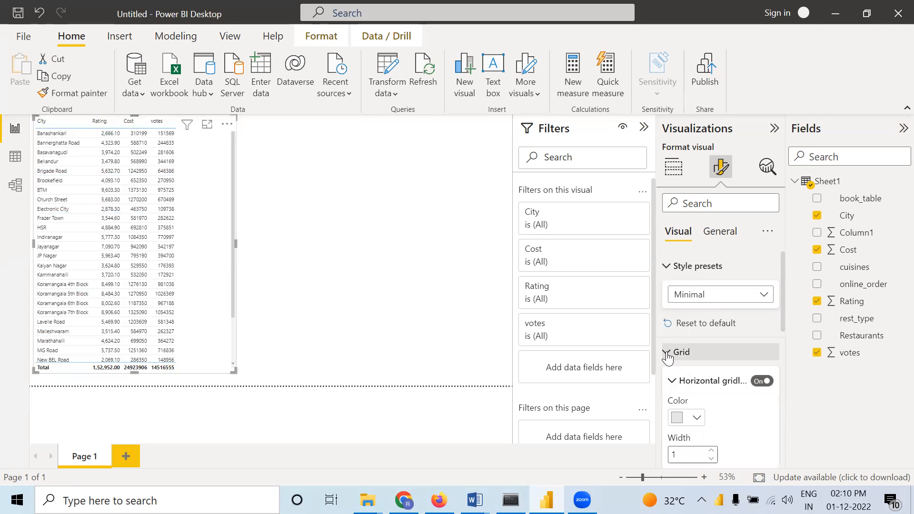
{"action": "left_click", "coordinate": [695, 420]}
{"action": "left_click", "coordinate": [705, 360]}
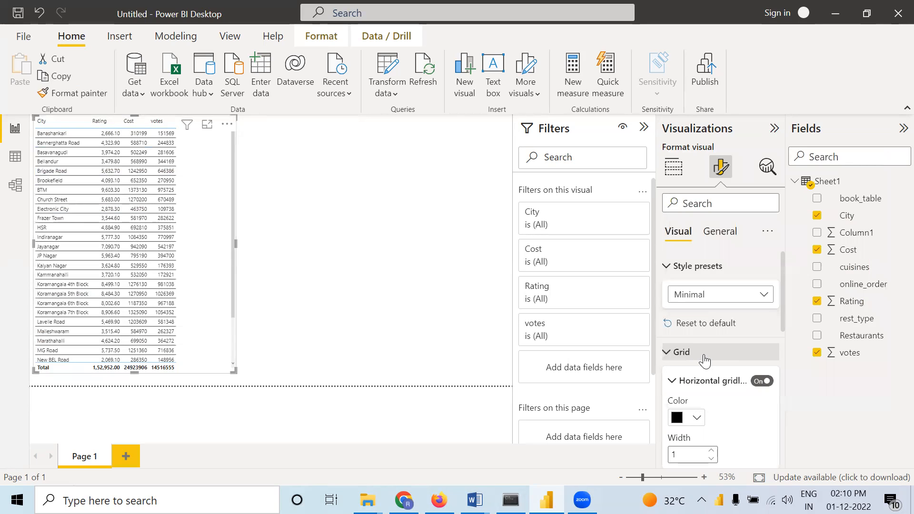
Turn on the table's vertical gridlines and set their color to black
{"action": "scroll", "coordinate": [705, 361], "scroll_direction": "down", "scroll_amount": 3}
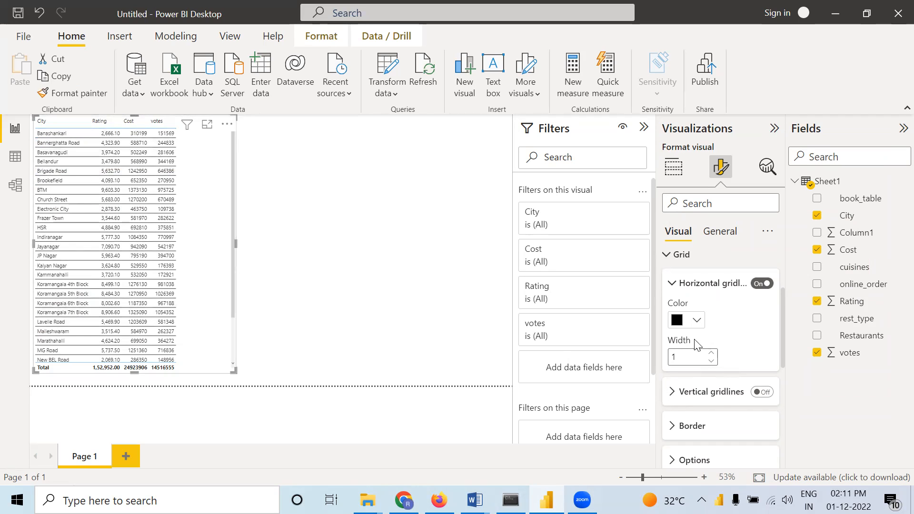
{"action": "left_click", "coordinate": [764, 394]}
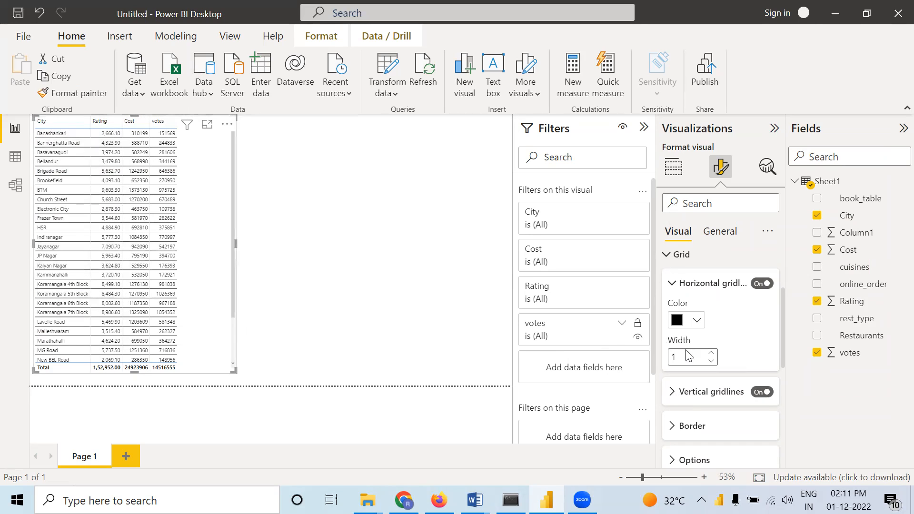
{"action": "left_click", "coordinate": [674, 393]}
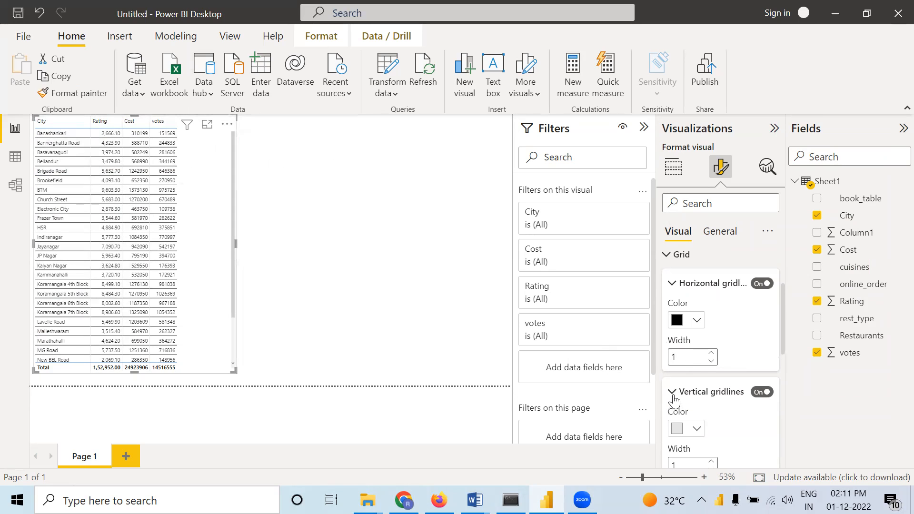
{"action": "left_click", "coordinate": [697, 430]}
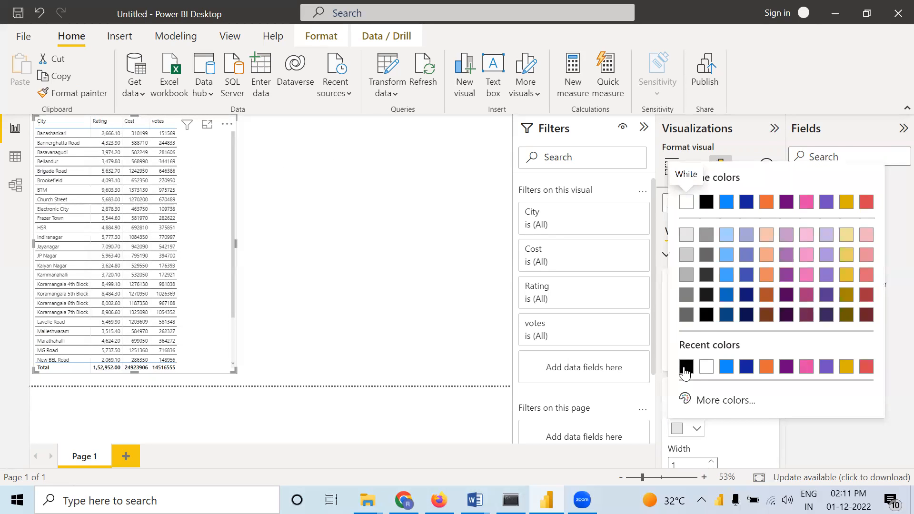
{"action": "left_click", "coordinate": [686, 367]}
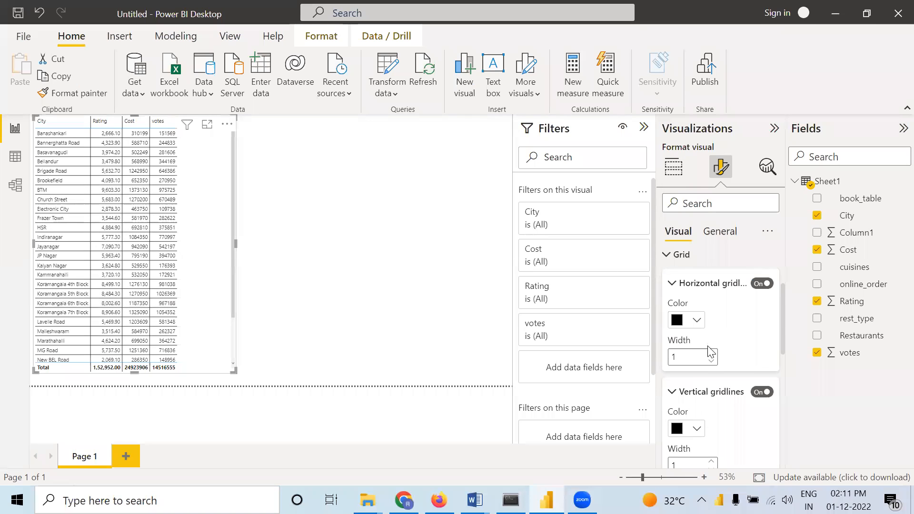
Add top, bottom and right borders to all sections of the table and set the border width to 2
{"action": "scroll", "coordinate": [709, 351], "scroll_direction": "down", "scroll_amount": 3}
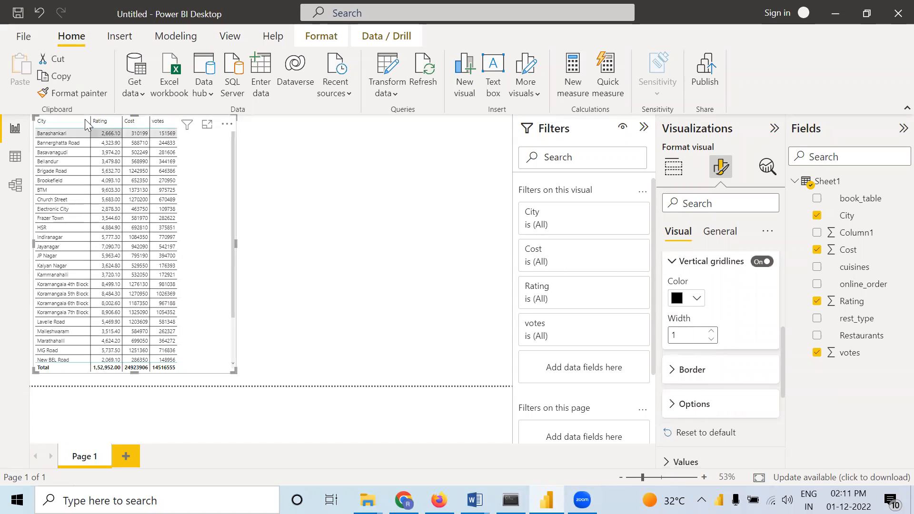
{"action": "left_click", "coordinate": [671, 377]}
{"action": "scroll", "coordinate": [693, 409], "scroll_direction": "down", "scroll_amount": 2}
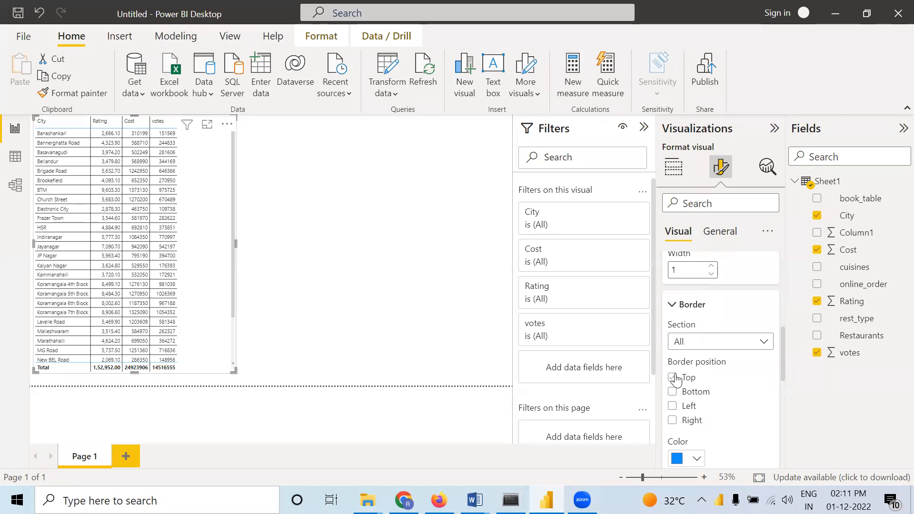
{"action": "left_click", "coordinate": [672, 378]}
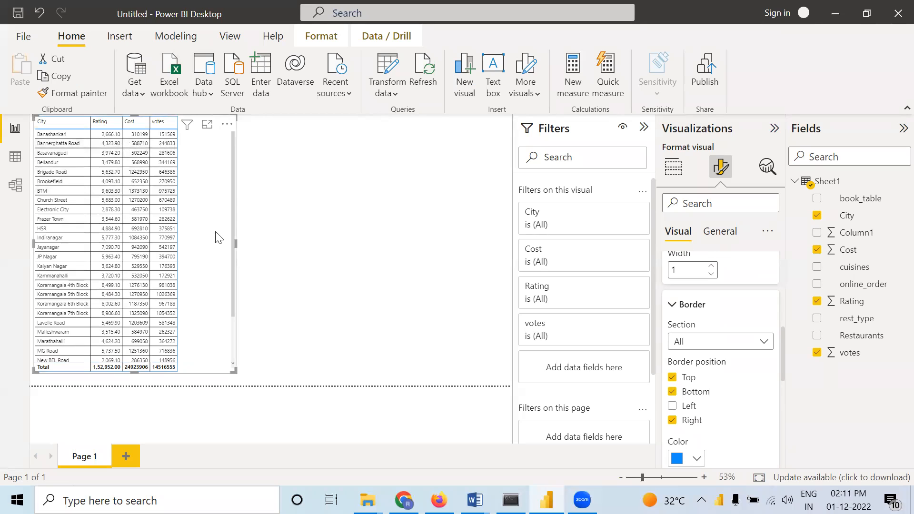
{"action": "scroll", "coordinate": [693, 377], "scroll_direction": "down", "scroll_amount": 3}
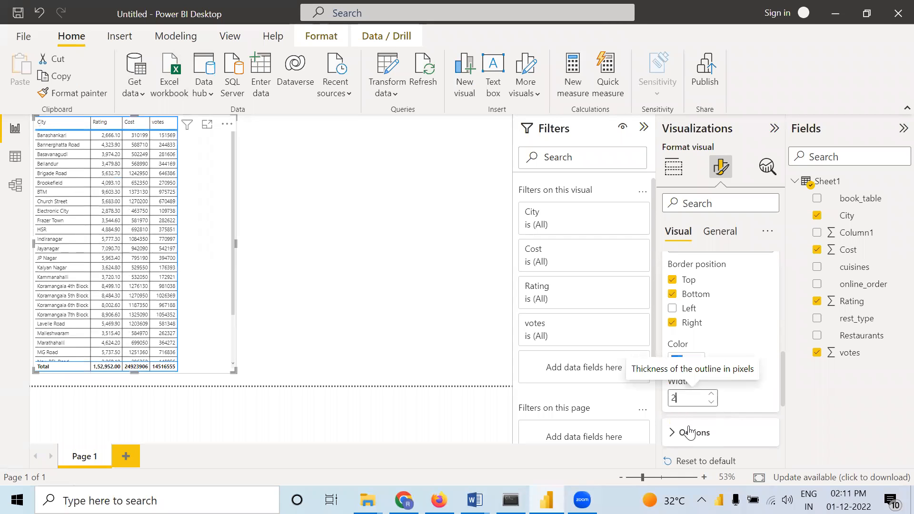
Set the table grid's row padding to 4 and its global font size to 14
{"action": "left_click", "coordinate": [713, 434]}
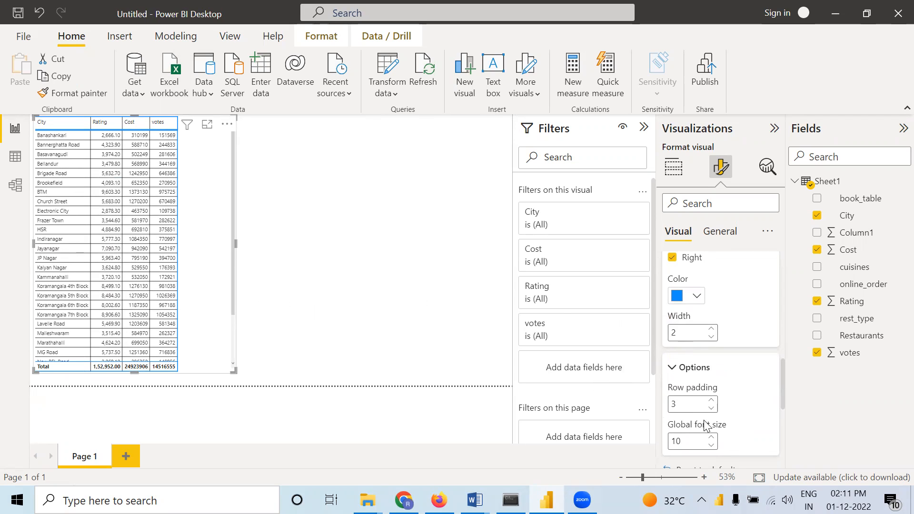
{"action": "left_click", "coordinate": [712, 401]}
{"action": "left_click", "coordinate": [712, 438]}
{"action": "left_click", "coordinate": [712, 438]}
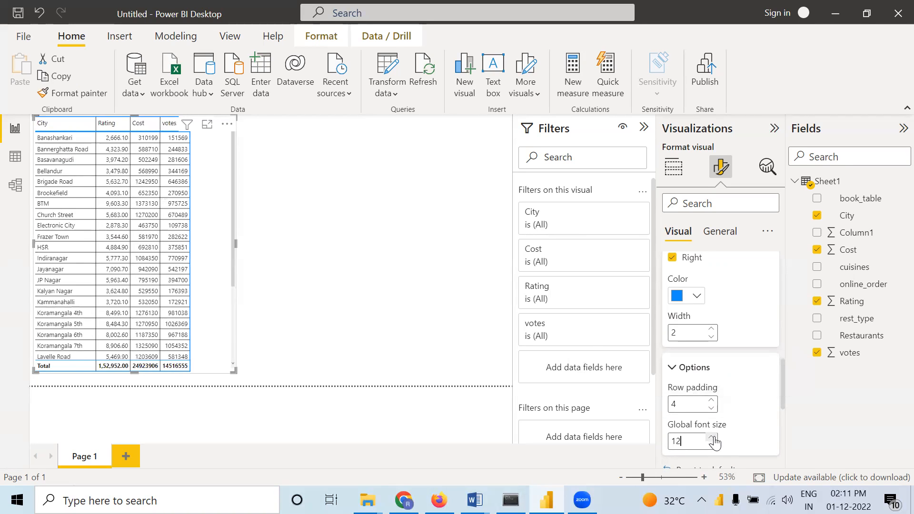
{"action": "left_click", "coordinate": [712, 438]}
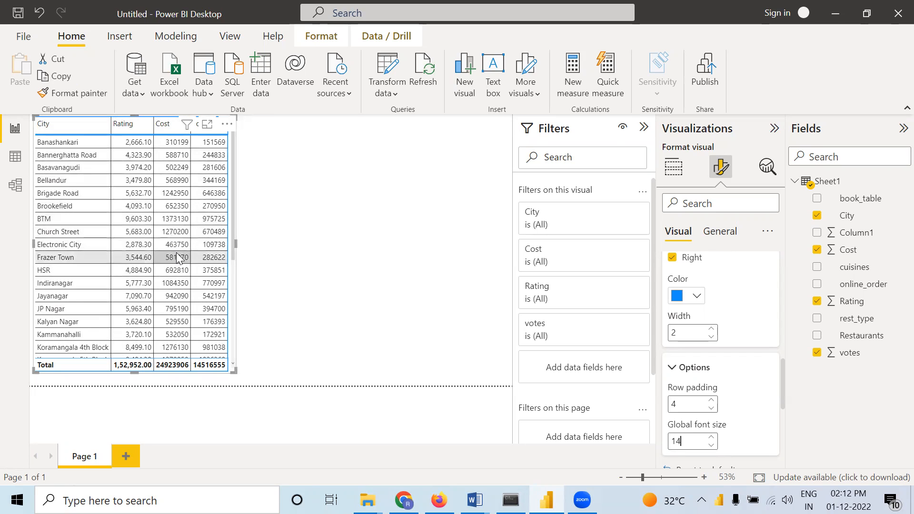
Examine the formatting options for the table's values, column headers and totals
{"action": "scroll", "coordinate": [702, 374], "scroll_direction": "down", "scroll_amount": 2}
{"action": "left_click", "coordinate": [700, 373]}
{"action": "scroll", "coordinate": [700, 370], "scroll_direction": "down", "scroll_amount": 2}
{"action": "left_click", "coordinate": [678, 369]}
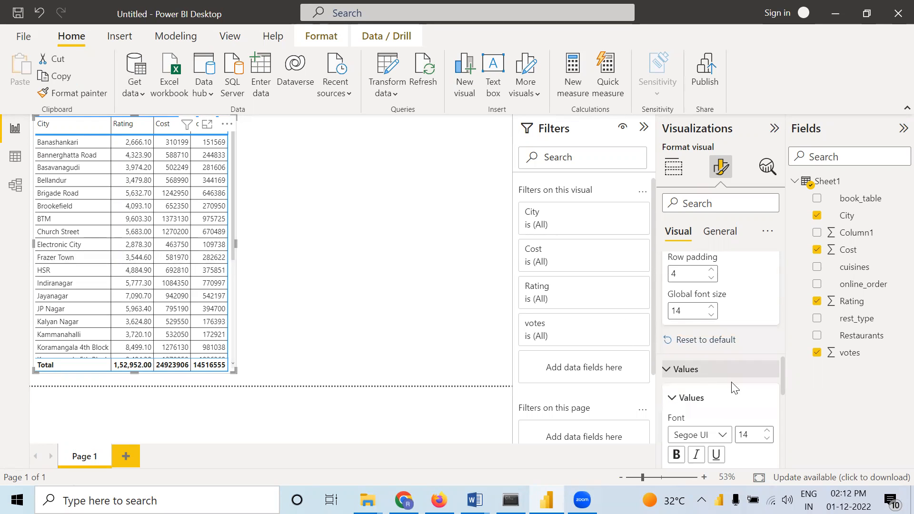
{"action": "left_click", "coordinate": [663, 368]}
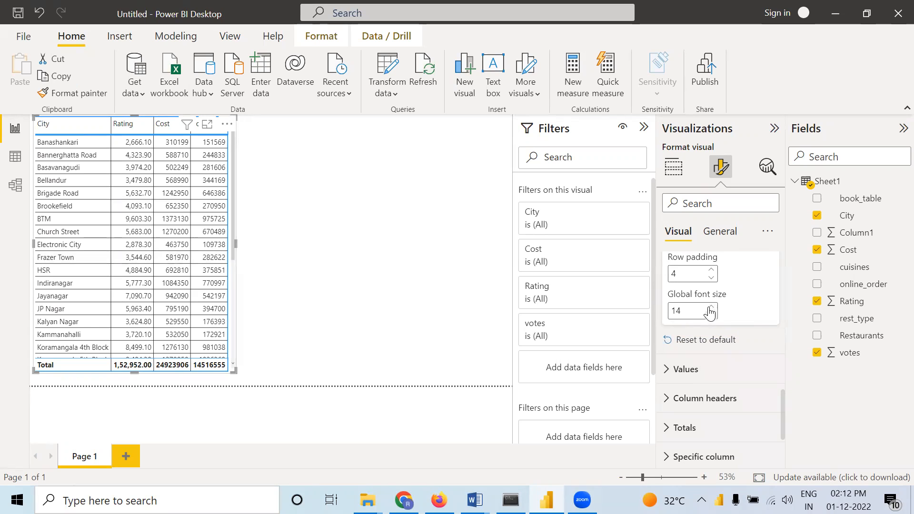
{"action": "scroll", "coordinate": [736, 367], "scroll_direction": "down", "scroll_amount": 3}
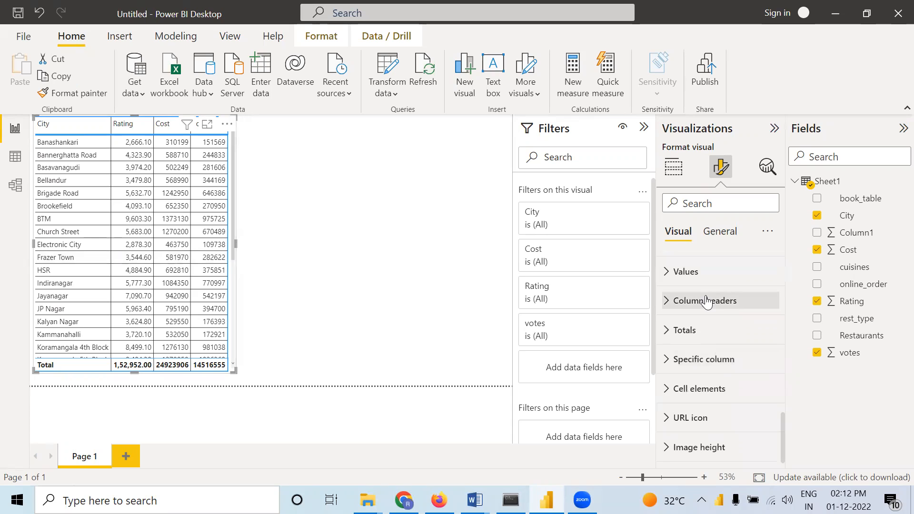
{"action": "left_click", "coordinate": [724, 300]}
{"action": "left_click", "coordinate": [667, 301]}
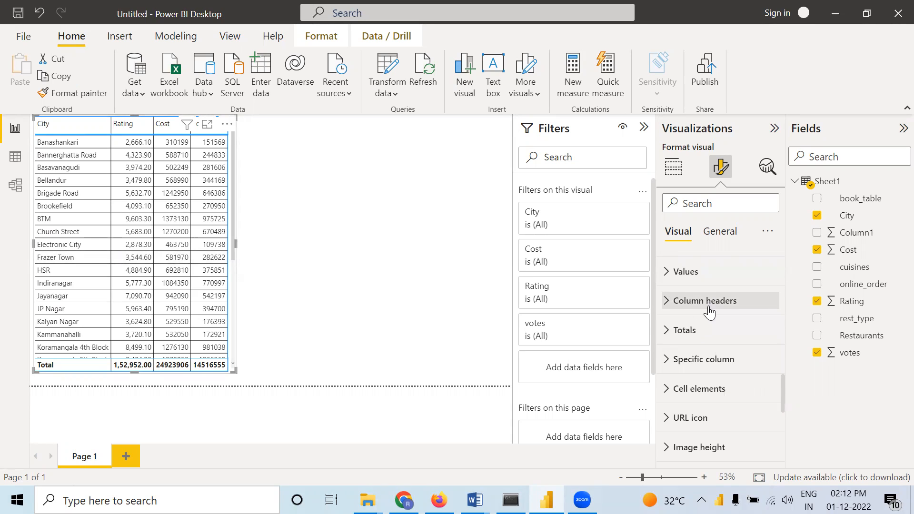
{"action": "left_click", "coordinate": [686, 331]}
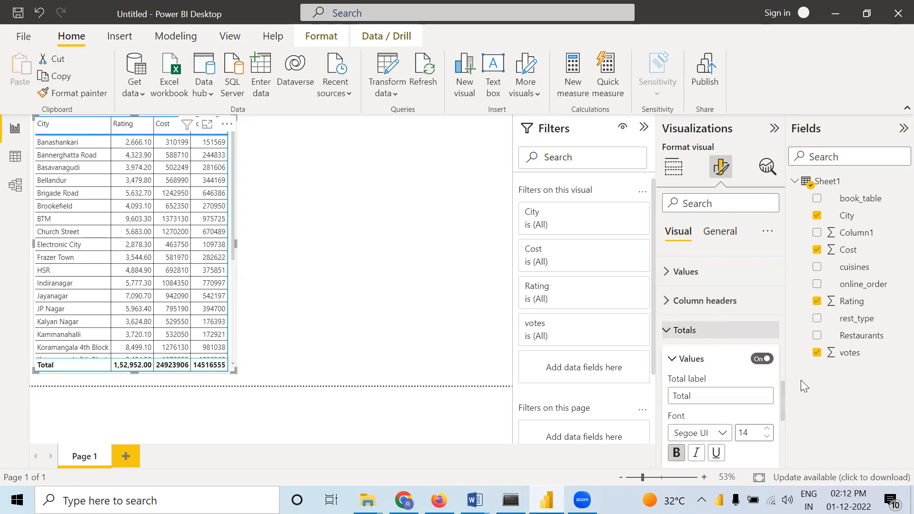
{"action": "left_click", "coordinate": [669, 330]}
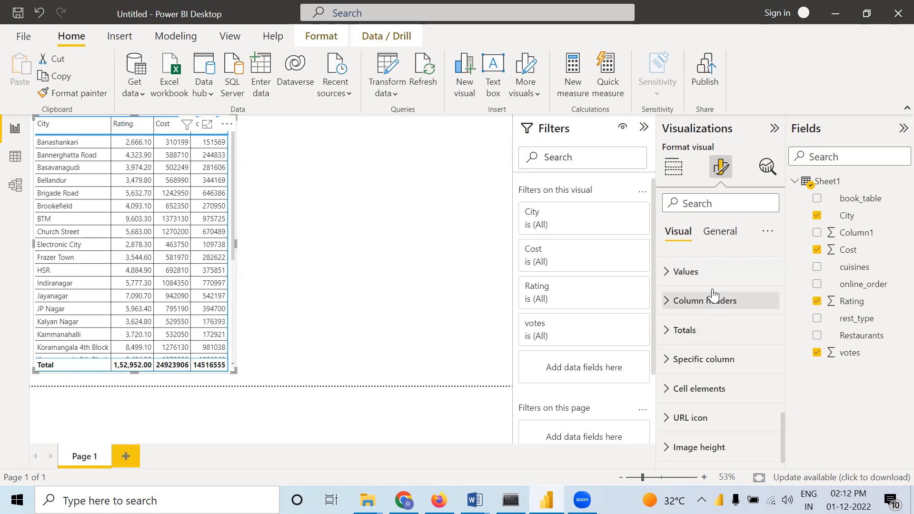
Set the table's global font size to 16 and enlarge the visual so that all four columns fit
{"action": "scroll", "coordinate": [704, 360], "scroll_direction": "up", "scroll_amount": 3}
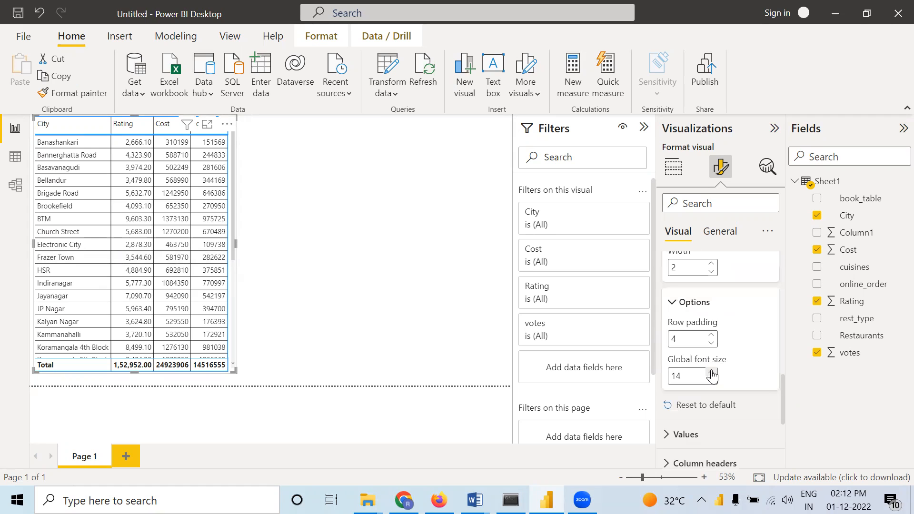
{"action": "left_click", "coordinate": [712, 373]}
{"action": "left_click", "coordinate": [712, 373]}
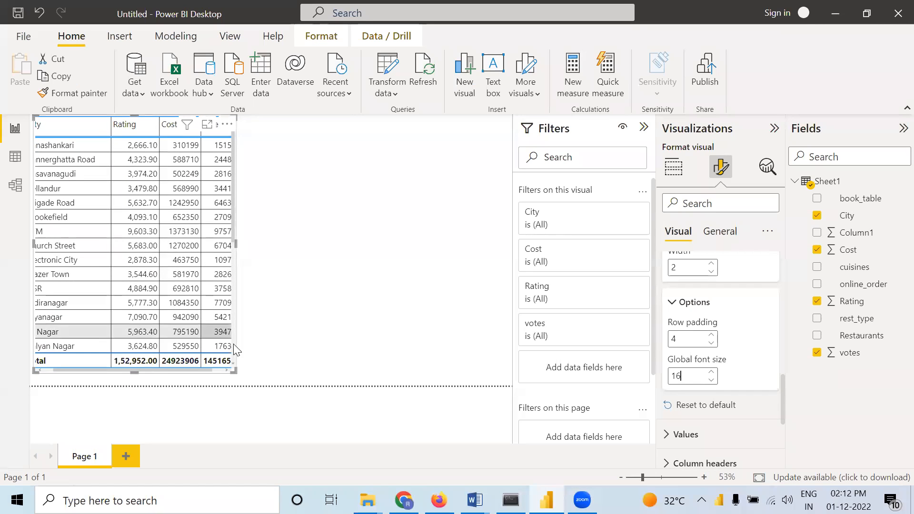
{"action": "left_click_drag", "start_coordinate": [234, 371], "coordinate": [296, 394]}
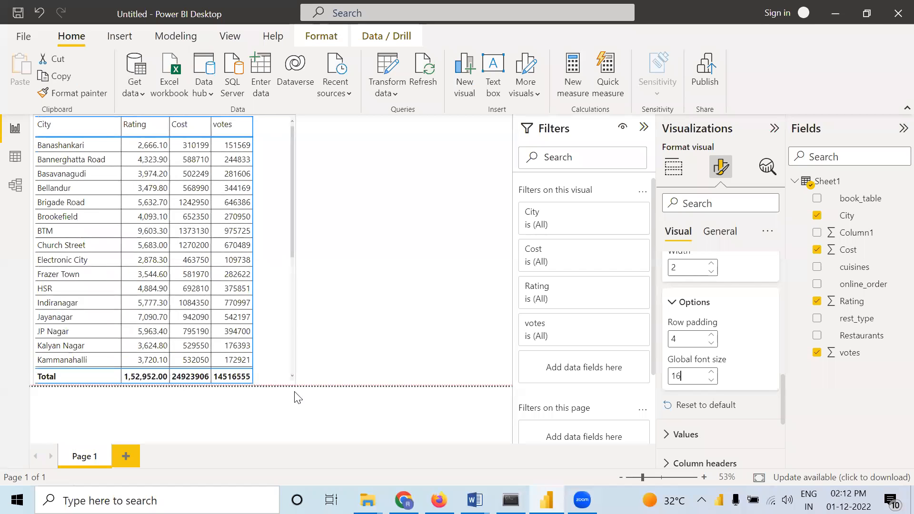
{"action": "left_click", "coordinate": [444, 317]}
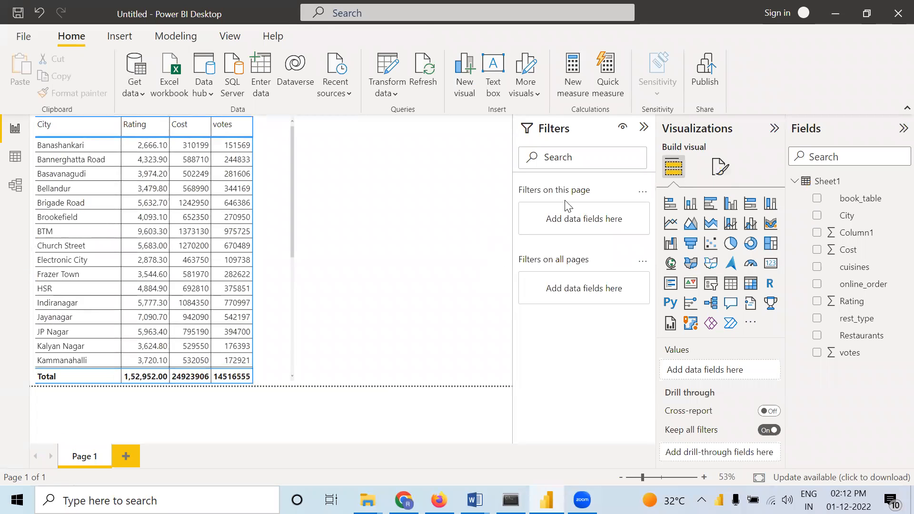
Apply conditional background color to the table's Rating values, using the default blue gradient from lowest to highest value
{"action": "left_click", "coordinate": [281, 232]}
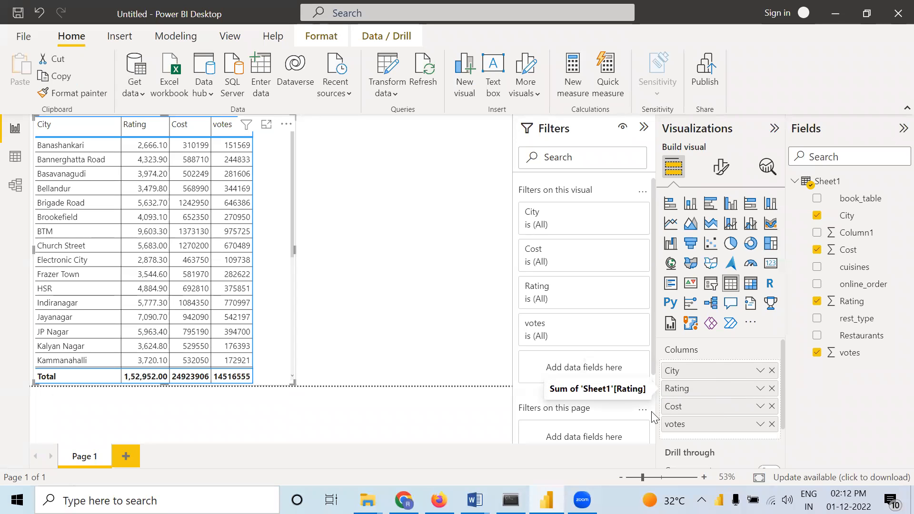
{"action": "right_click", "coordinate": [709, 394]}
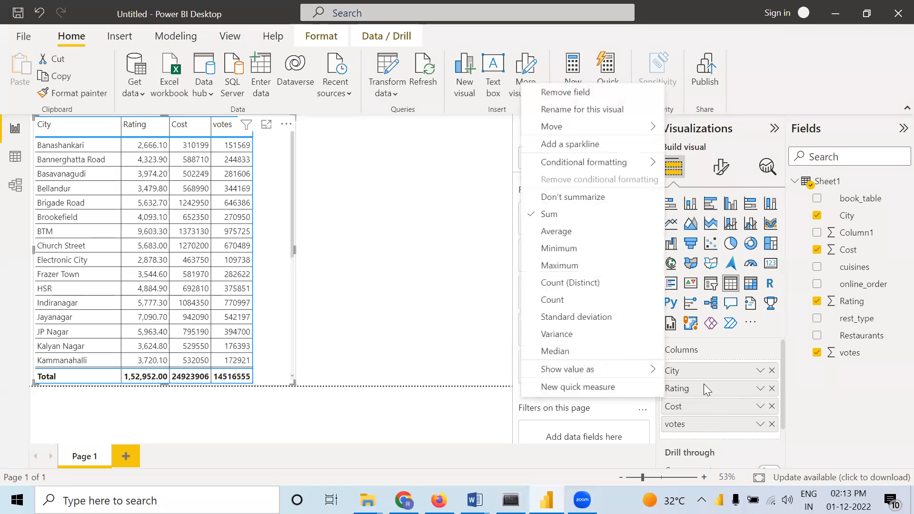
{"action": "left_click", "coordinate": [835, 385]}
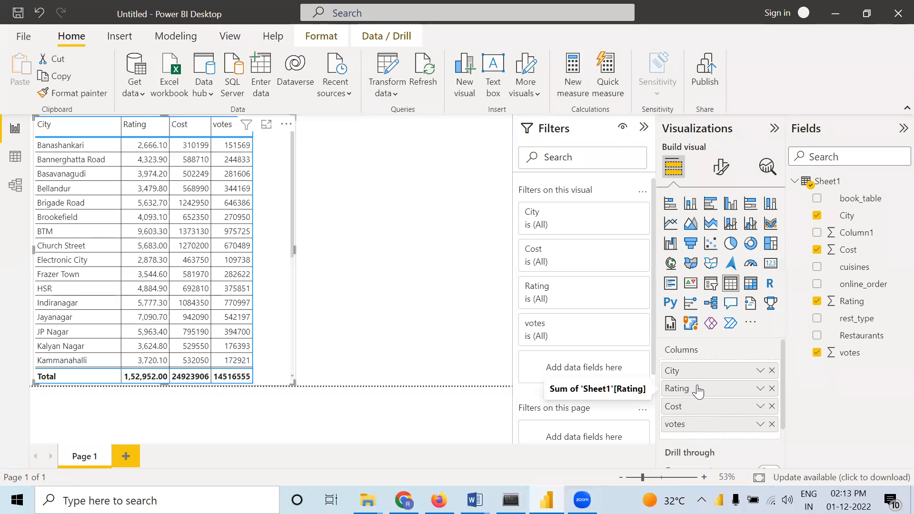
{"action": "right_click", "coordinate": [702, 390]}
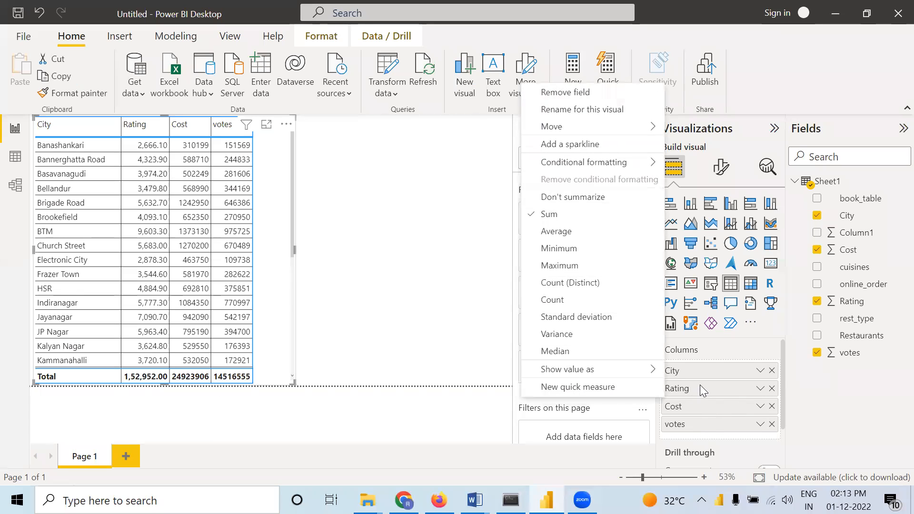
{"action": "mouse_move", "coordinate": [564, 164]}
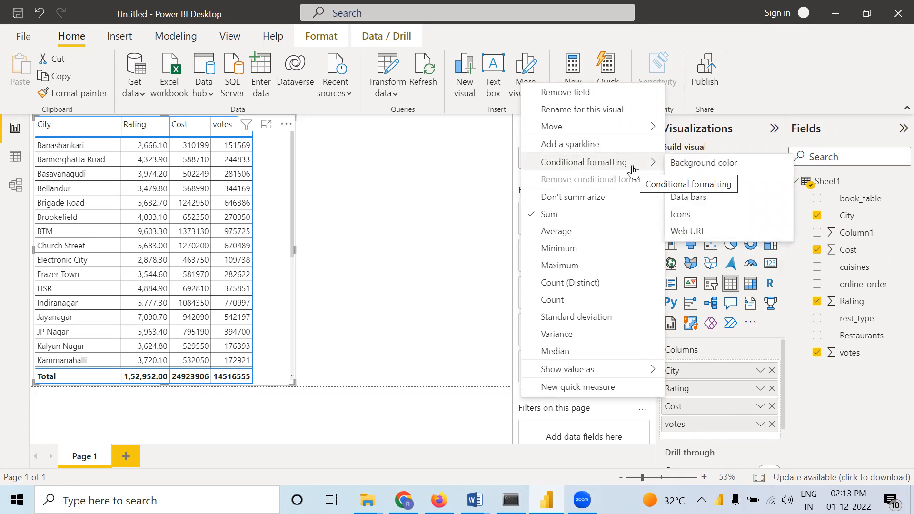
{"action": "left_click", "coordinate": [687, 167]}
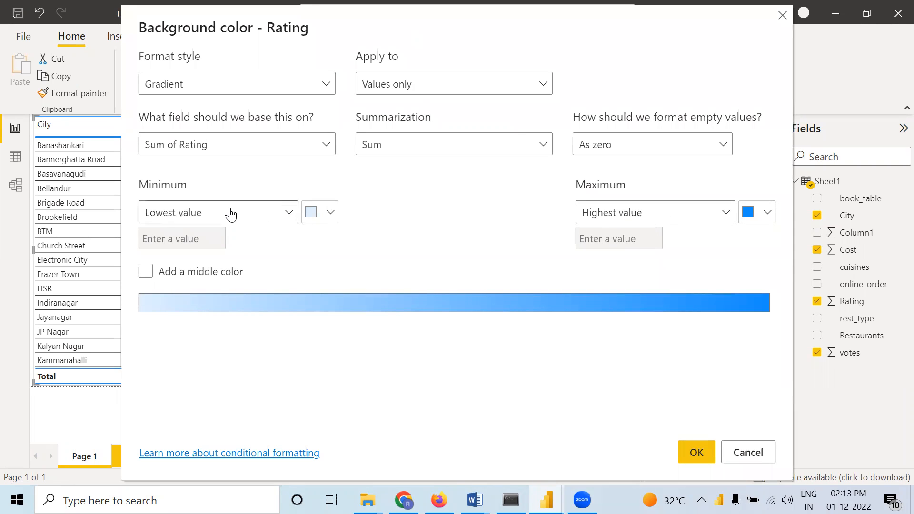
{"action": "left_click", "coordinate": [696, 453]}
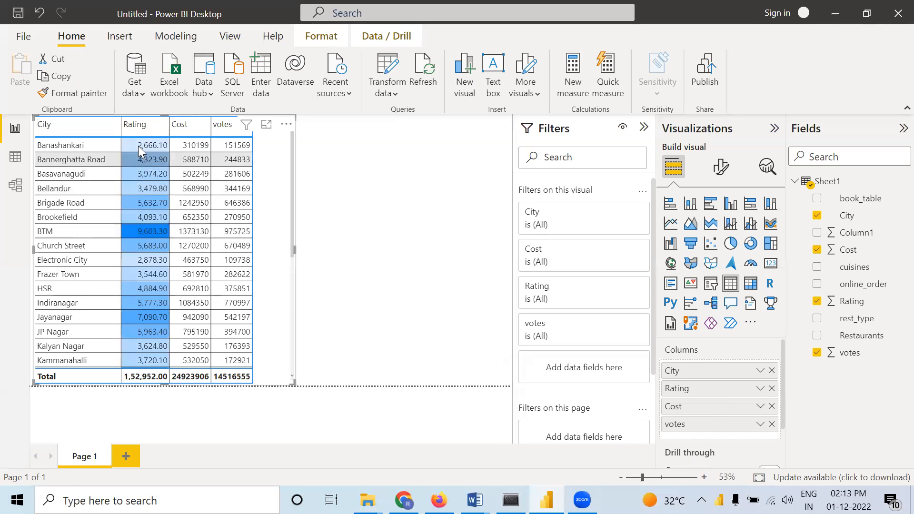
{"action": "scroll", "coordinate": [158, 274], "scroll_direction": "down", "scroll_amount": 2}
{"action": "scroll", "coordinate": [158, 274], "scroll_direction": "down", "scroll_amount": 2}
{"action": "scroll", "coordinate": [158, 278], "scroll_direction": "up", "scroll_amount": 4}
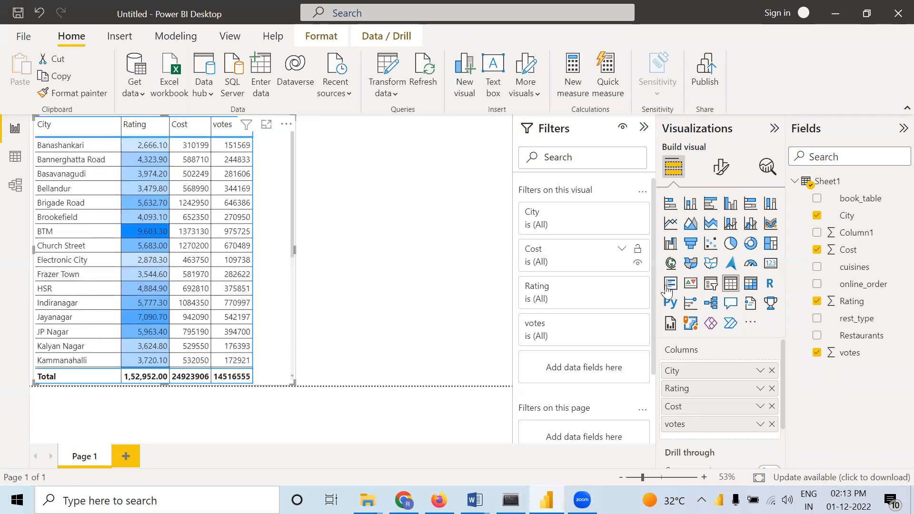
Edit the Rating column's background color formatting and set the gradient's highest-value color to purple
{"action": "right_click", "coordinate": [711, 389]}
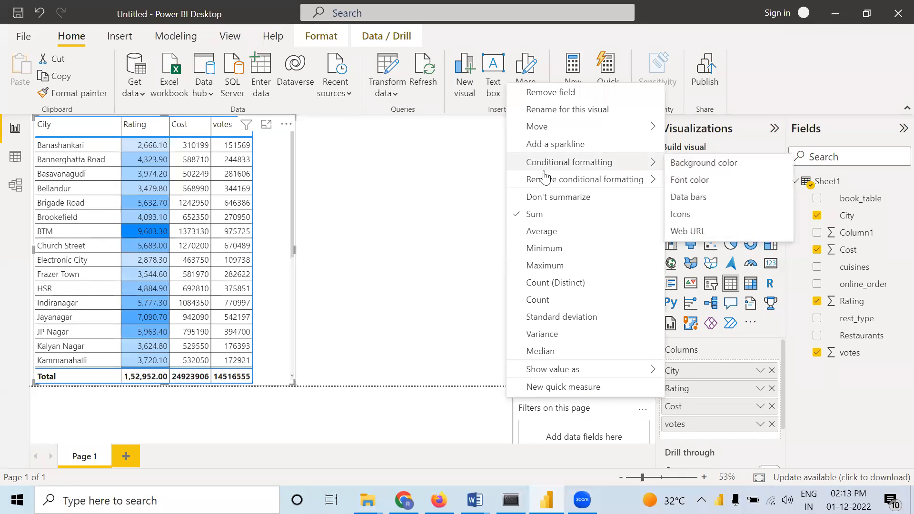
{"action": "left_click", "coordinate": [711, 164]}
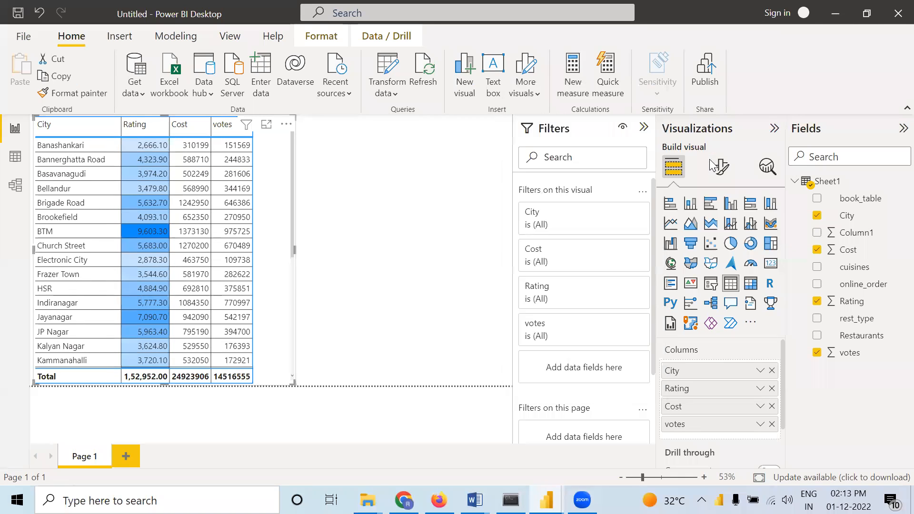
{"action": "left_click", "coordinate": [766, 215]}
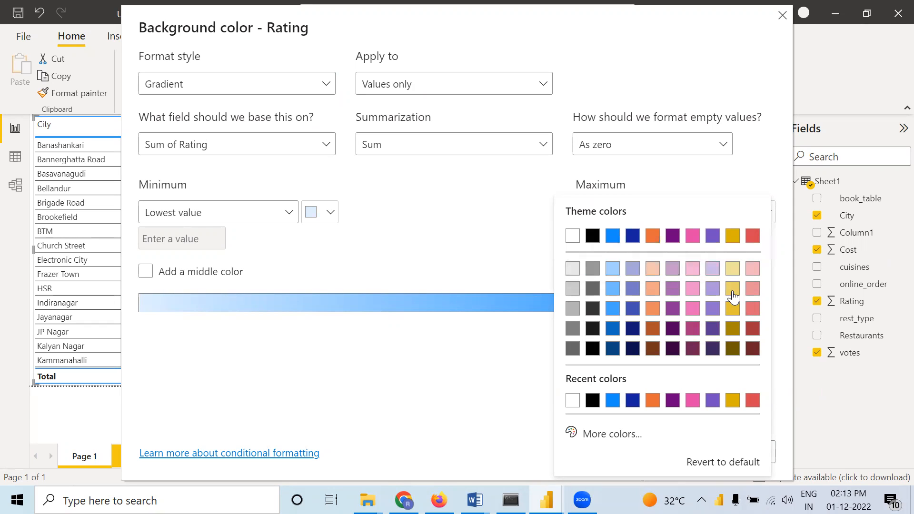
{"action": "left_click", "coordinate": [693, 236]}
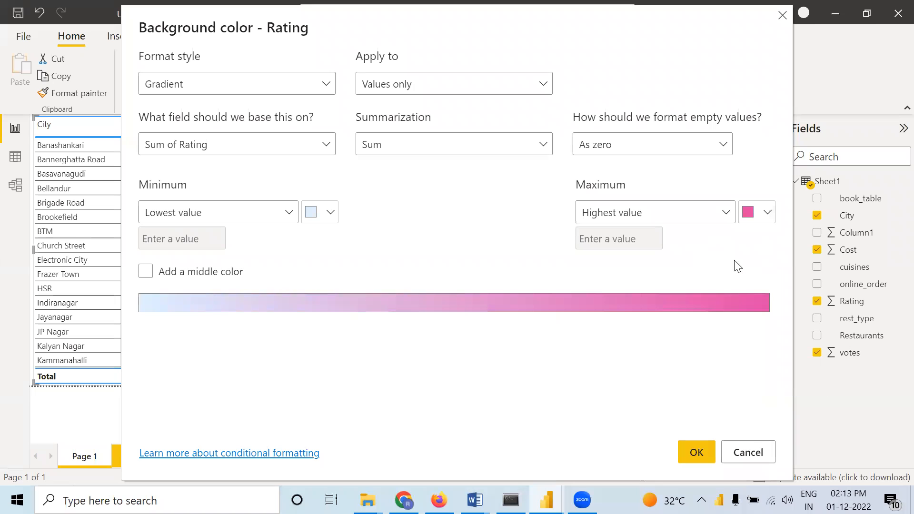
{"action": "left_click", "coordinate": [771, 213]}
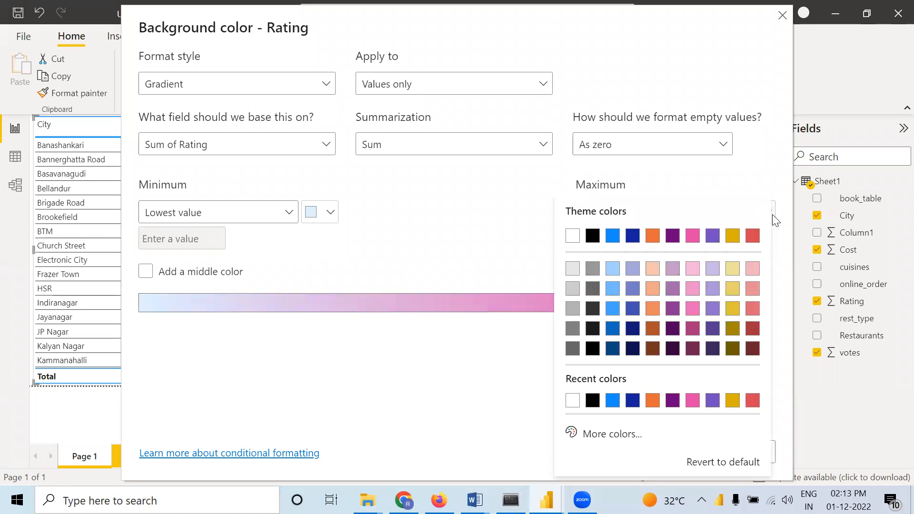
{"action": "left_click", "coordinate": [673, 309]}
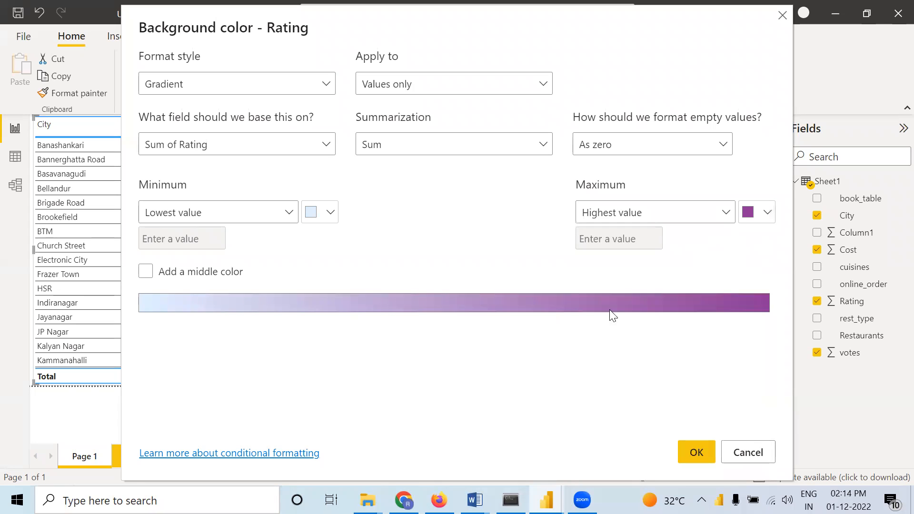
Set the Rating gradient's lowest-value color to light grey, add a blue middle color and apply the formatting
{"action": "left_click", "coordinate": [329, 214]}
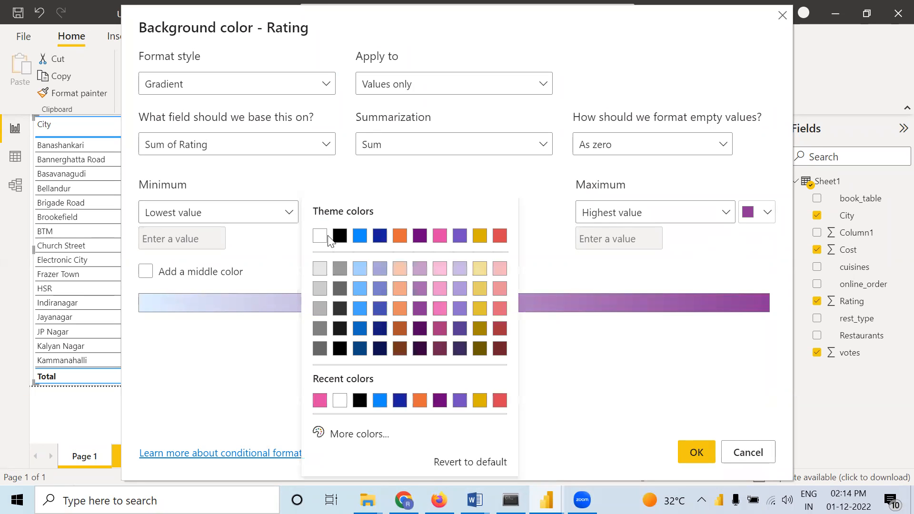
{"action": "left_click", "coordinate": [319, 292]}
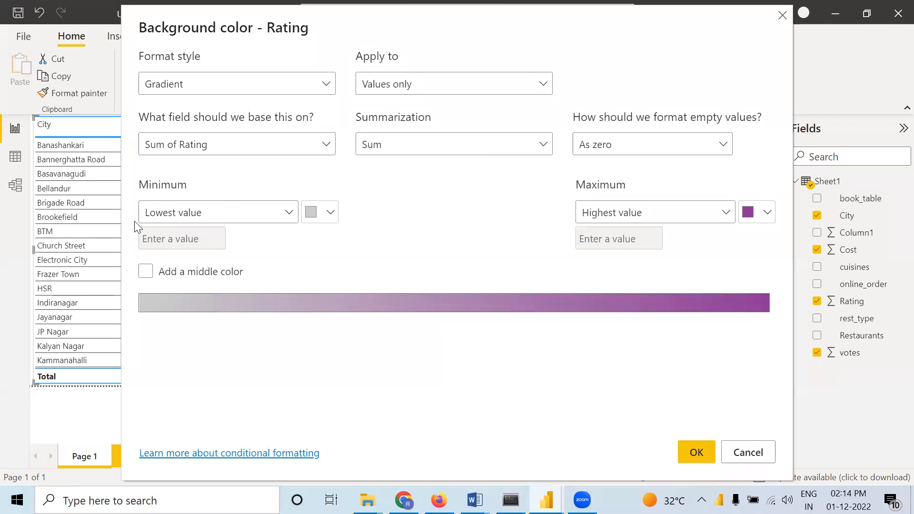
{"action": "left_click", "coordinate": [145, 272]}
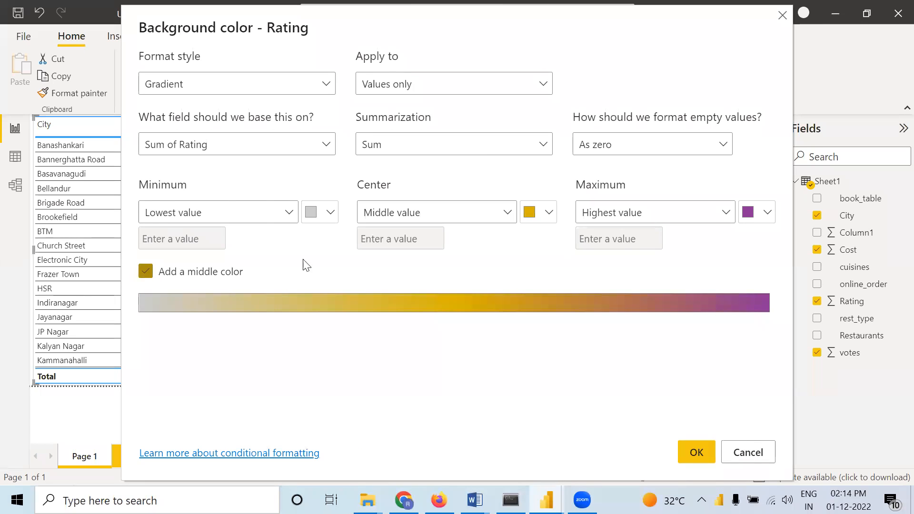
{"action": "left_click", "coordinate": [549, 212]}
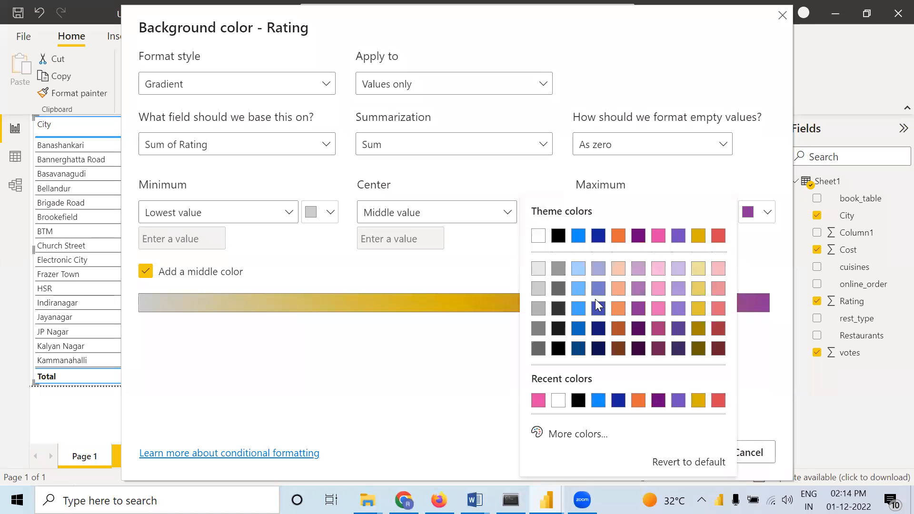
{"action": "left_click", "coordinate": [582, 313]}
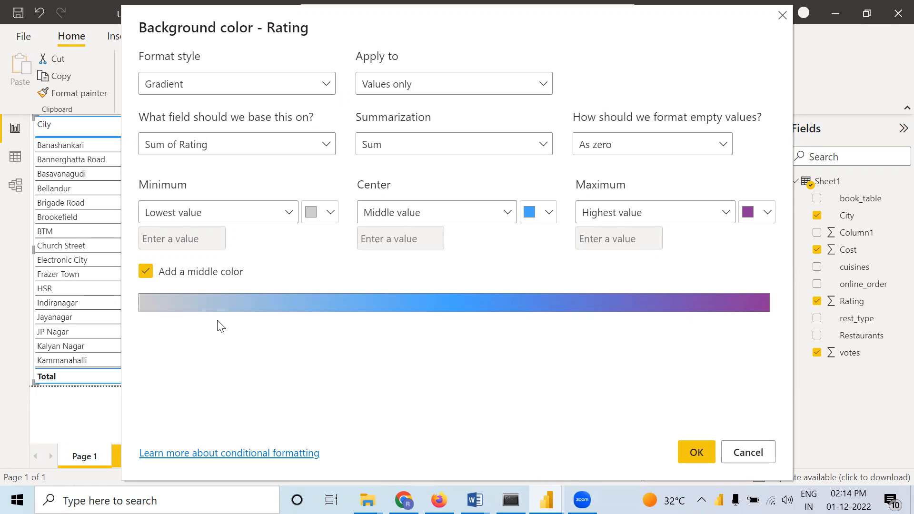
{"action": "left_click", "coordinate": [696, 453]}
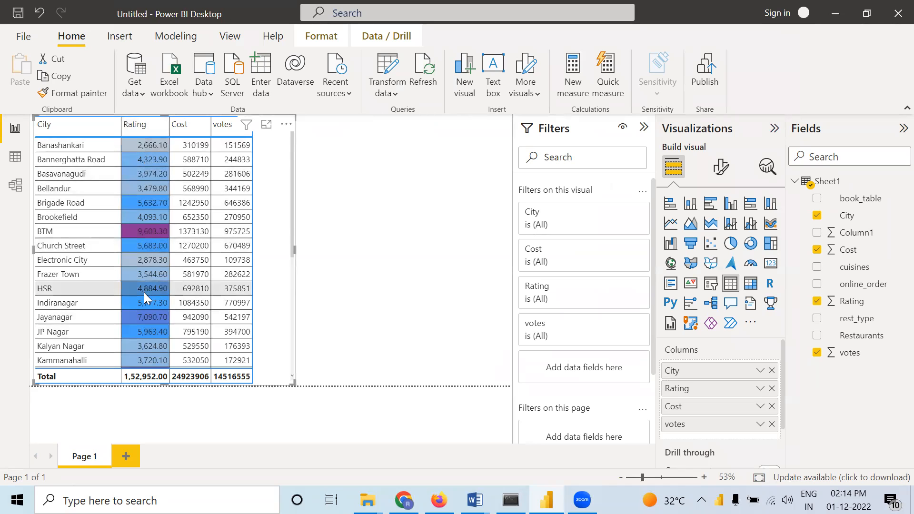
Sort the table by Rating in descending order and review the color gradient across all cities
{"action": "left_click", "coordinate": [125, 132]}
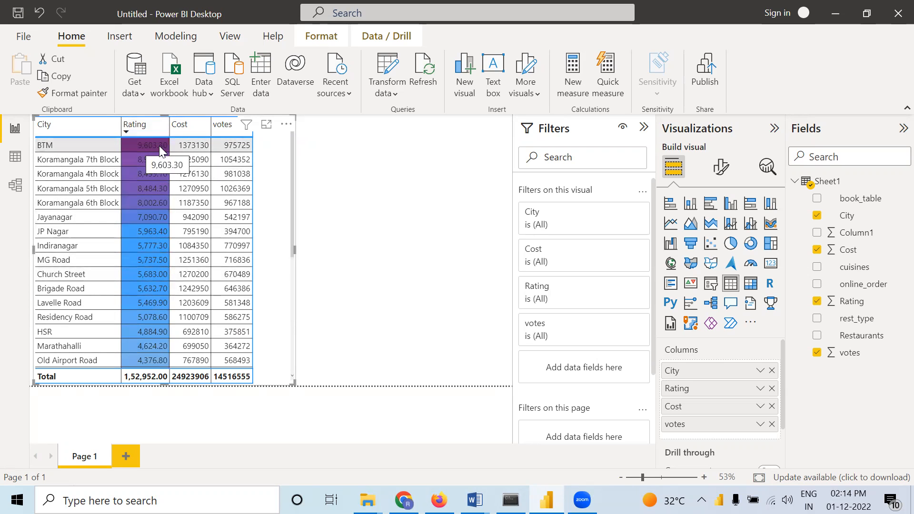
{"action": "scroll", "coordinate": [153, 265], "scroll_direction": "down", "scroll_amount": 5}
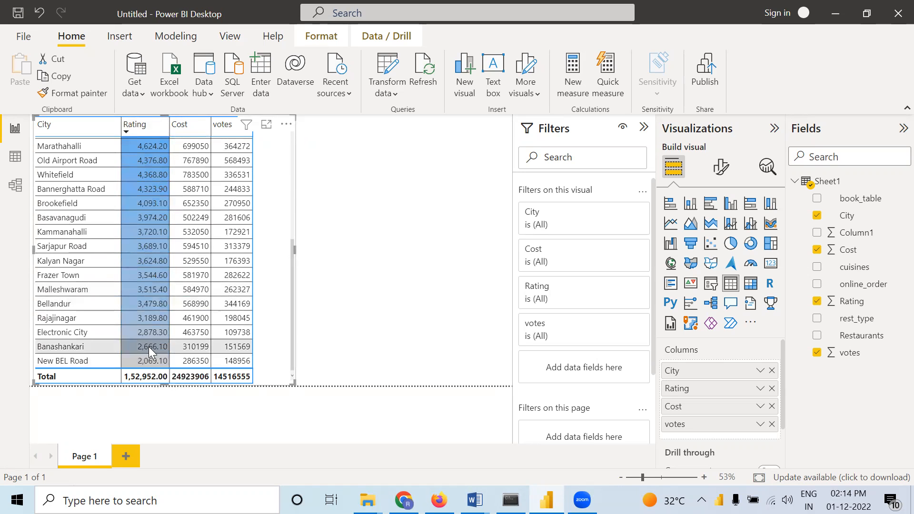
{"action": "scroll", "coordinate": [141, 270], "scroll_direction": "up", "scroll_amount": 5}
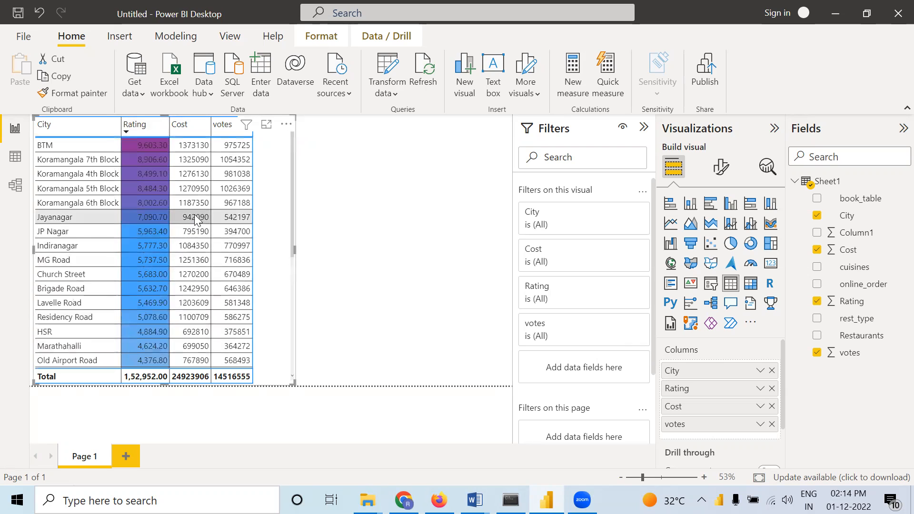
Try summarizing Rating by average with the table sorted on it in both directions, and return the field to Sum
{"action": "right_click", "coordinate": [710, 389]}
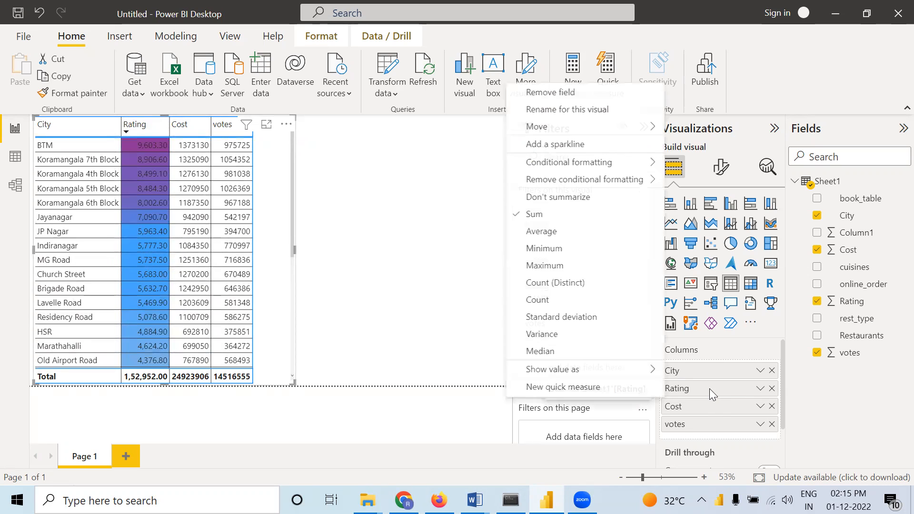
{"action": "left_click", "coordinate": [534, 233]}
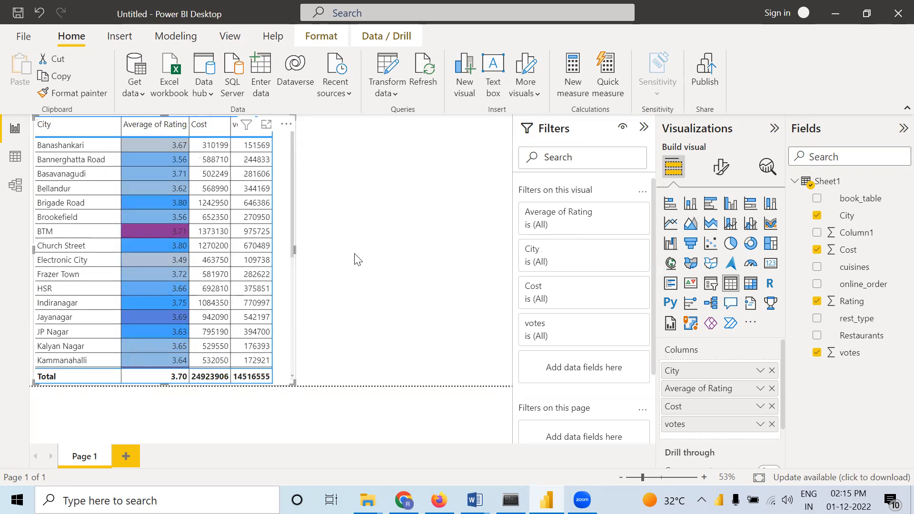
{"action": "left_click", "coordinate": [127, 130]}
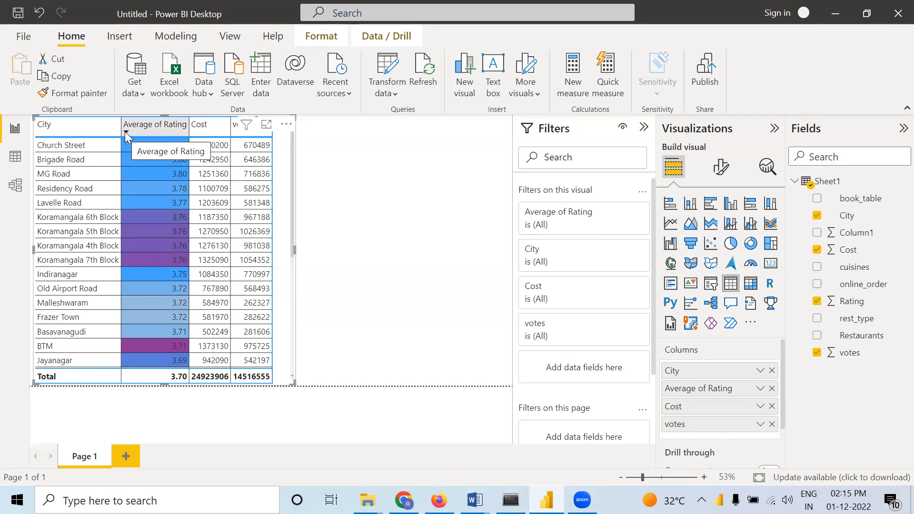
{"action": "left_click", "coordinate": [125, 131]}
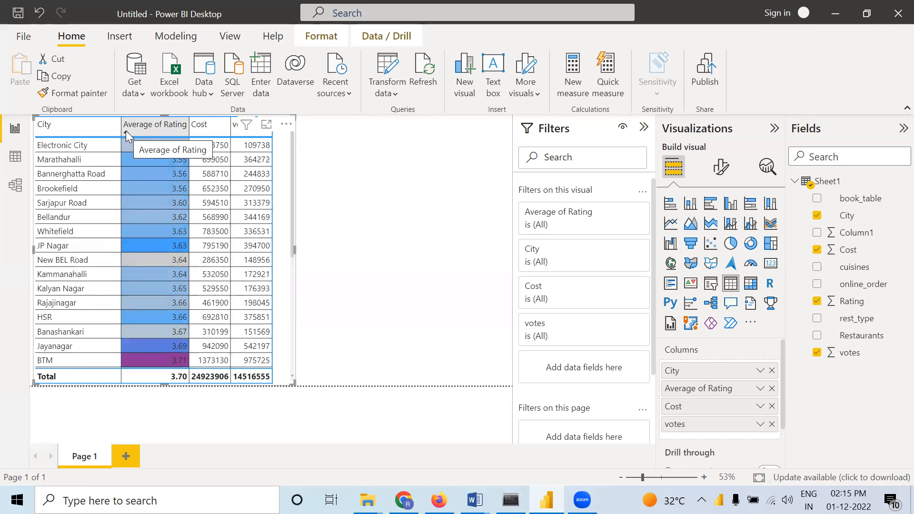
{"action": "left_click", "coordinate": [126, 131]}
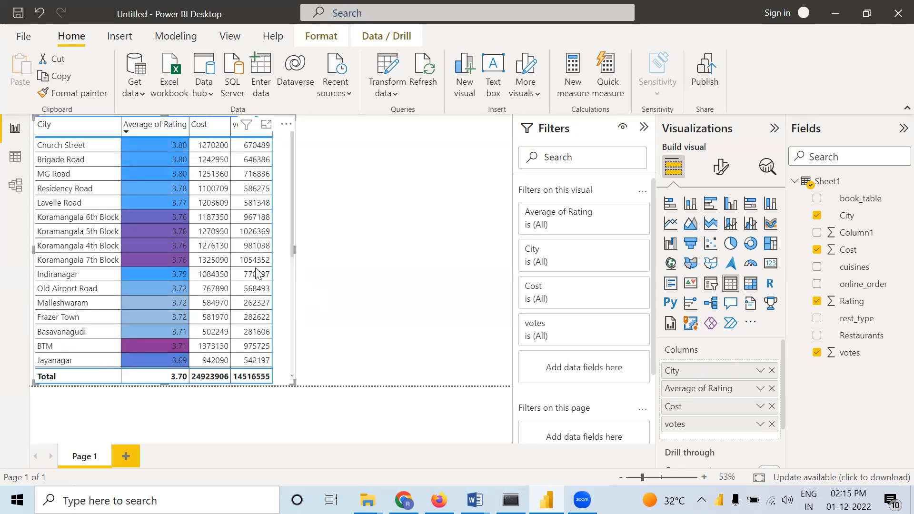
{"action": "right_click", "coordinate": [701, 389]}
{"action": "left_click", "coordinate": [552, 218]}
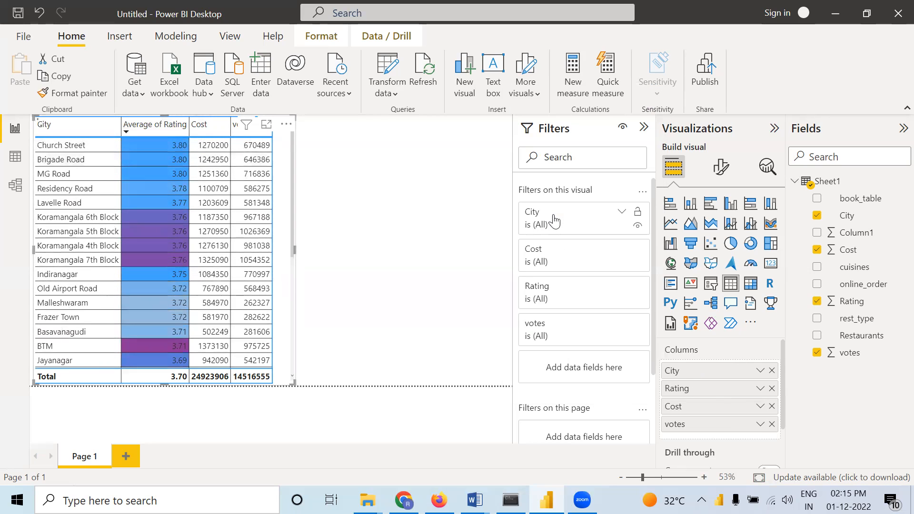
Sort the table by summed Rating from highest to lowest and check the gradient colors down to the last city
{"action": "left_click", "coordinate": [126, 128]}
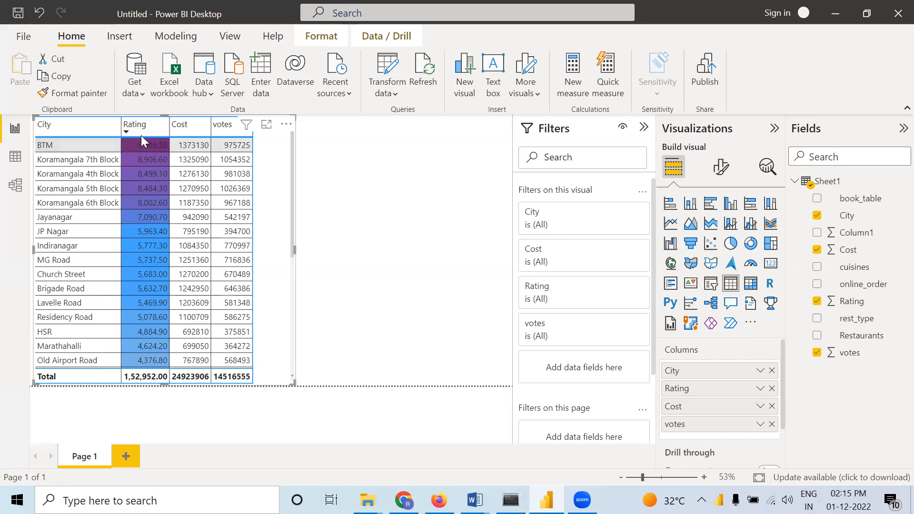
{"action": "scroll", "coordinate": [154, 314], "scroll_direction": "down", "scroll_amount": 5}
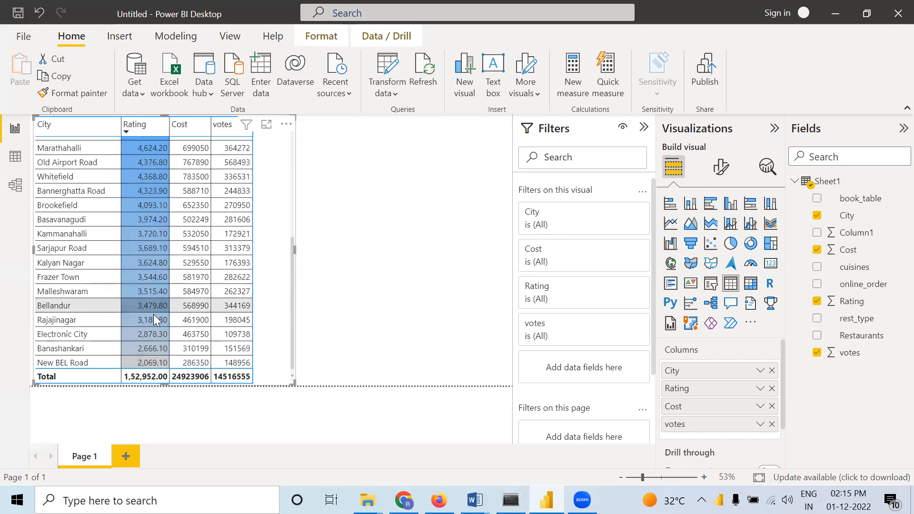
{"action": "scroll", "coordinate": [154, 314], "scroll_direction": "up", "scroll_amount": 3}
{"action": "scroll", "coordinate": [158, 181], "scroll_direction": "up", "scroll_amount": 2}
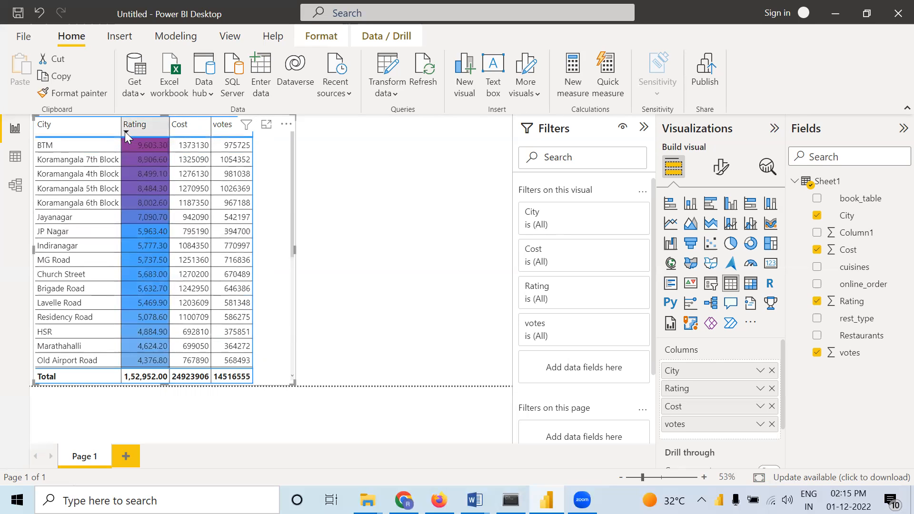
Reverse the Rating sort to ascending order and inspect the gradient from the lowest to the highest value
{"action": "left_click", "coordinate": [125, 132]}
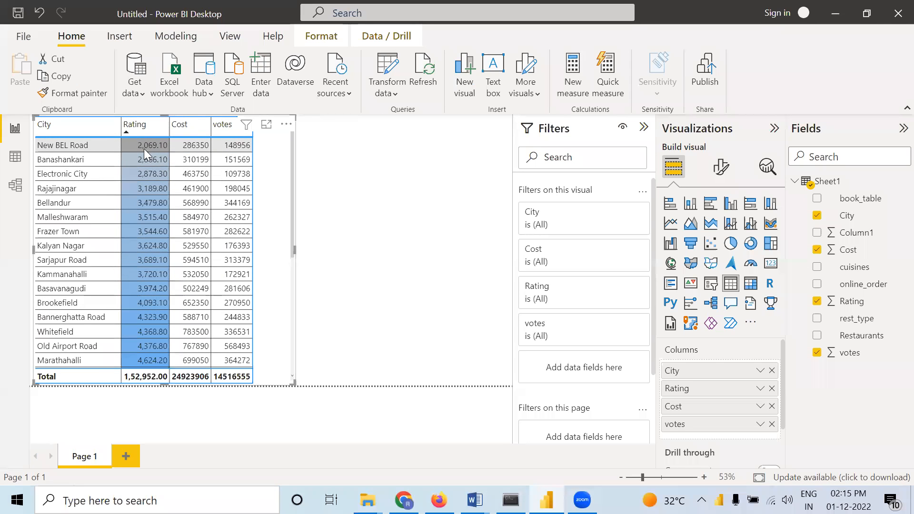
{"action": "scroll", "coordinate": [162, 278], "scroll_direction": "down", "scroll_amount": 5}
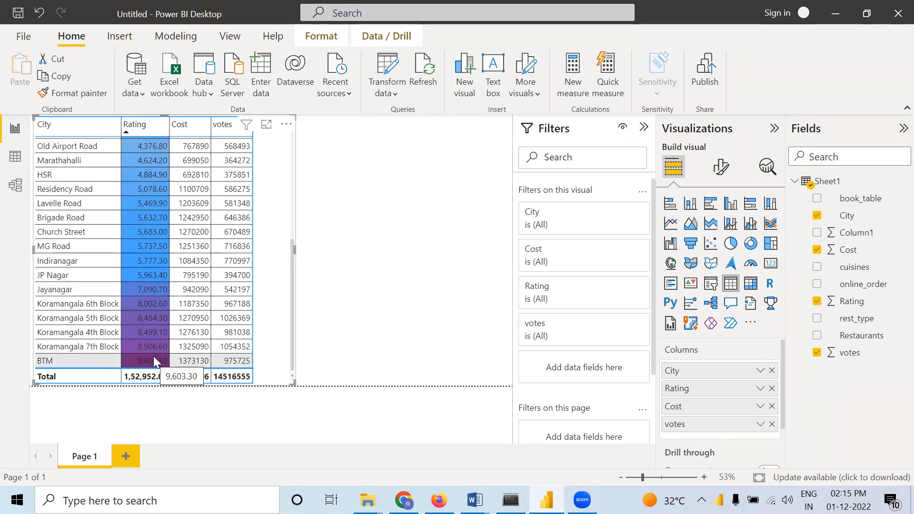
{"action": "scroll", "coordinate": [115, 247], "scroll_direction": "up", "scroll_amount": 1}
{"action": "scroll", "coordinate": [178, 217], "scroll_direction": "up", "scroll_amount": 5}
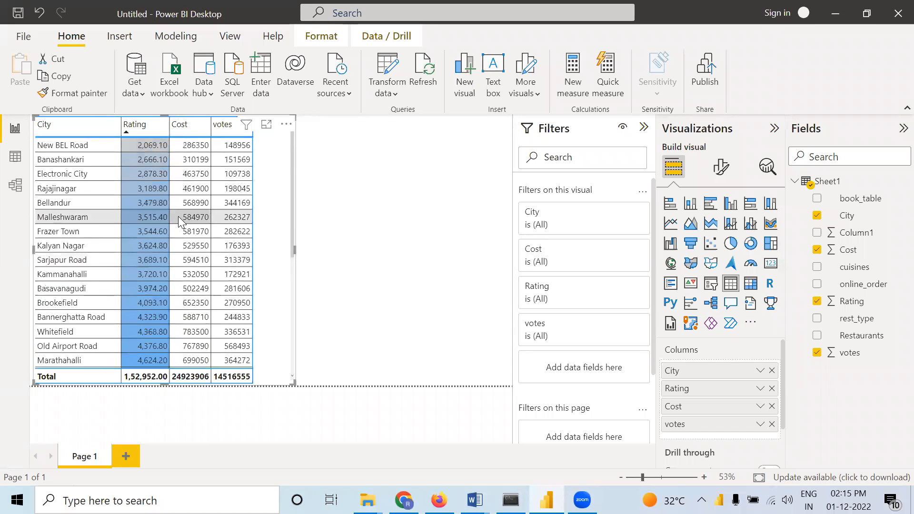
Start a gradient font color for the Cost column's values and set the highest-value color to red
{"action": "right_click", "coordinate": [704, 411]}
{"action": "mouse_move", "coordinate": [579, 182]}
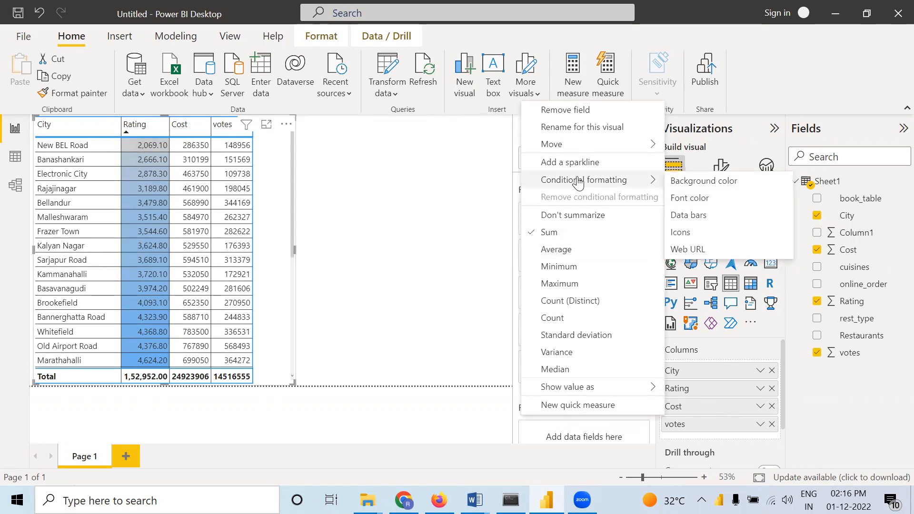
{"action": "left_click", "coordinate": [700, 205]}
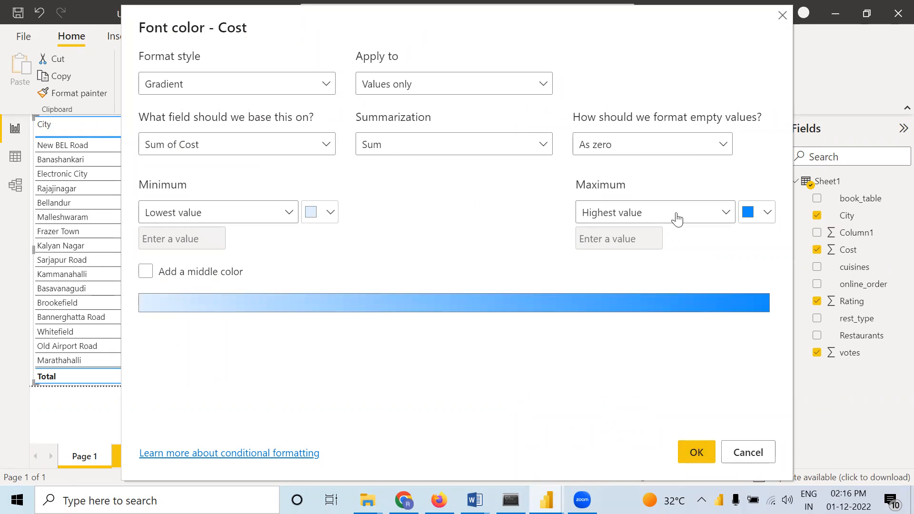
{"action": "left_click", "coordinate": [768, 215]}
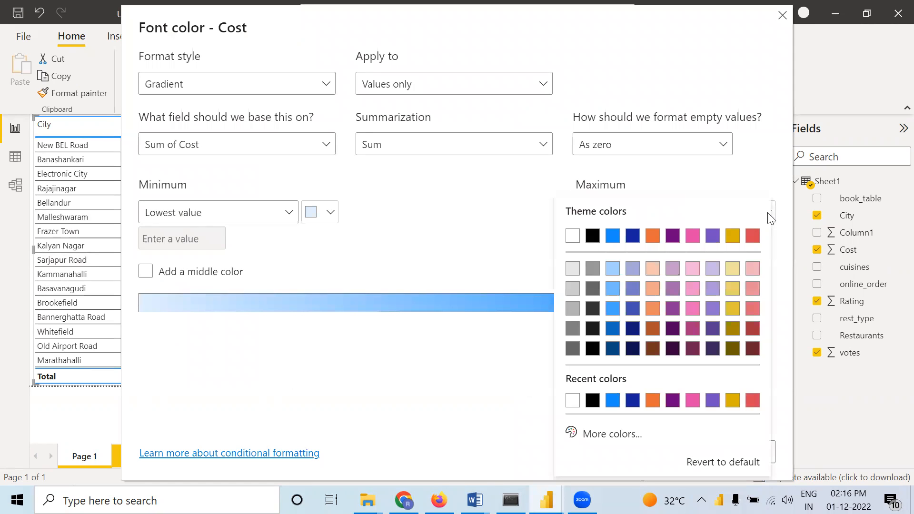
{"action": "left_click", "coordinate": [751, 230]}
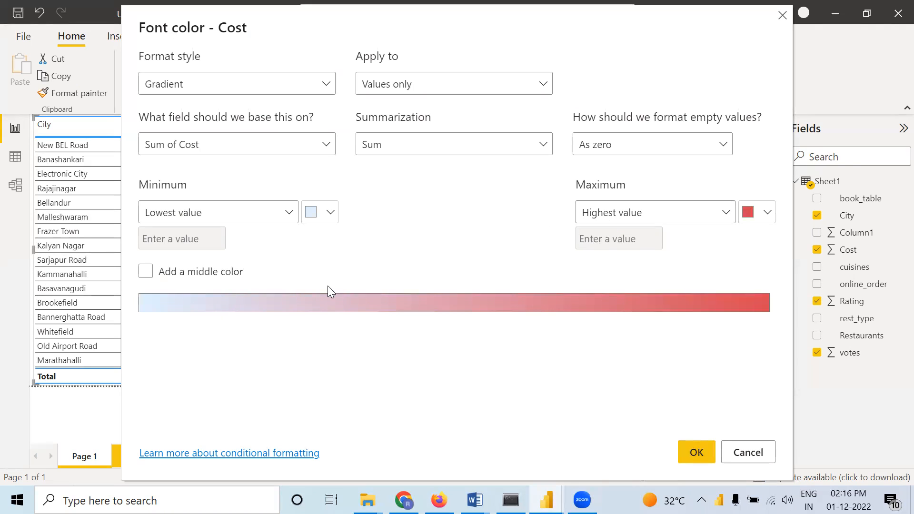
Add a middle color to the Cost font gradient and set it to the custom teal #4DC2A7
{"action": "left_click", "coordinate": [146, 271]}
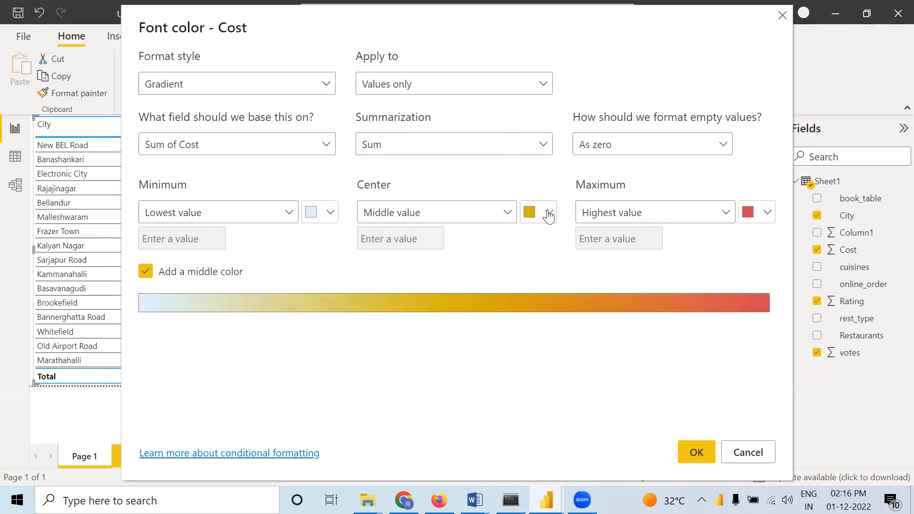
{"action": "left_click", "coordinate": [547, 212]}
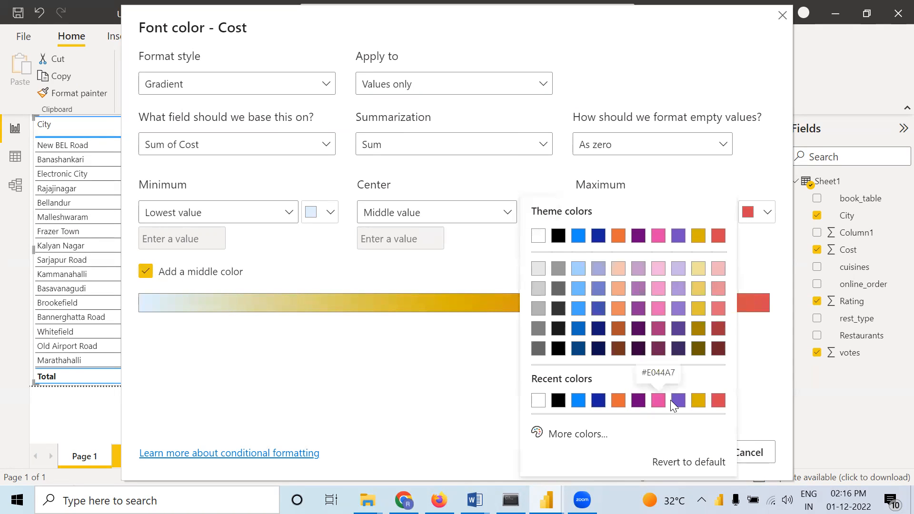
{"action": "left_click", "coordinate": [680, 403]}
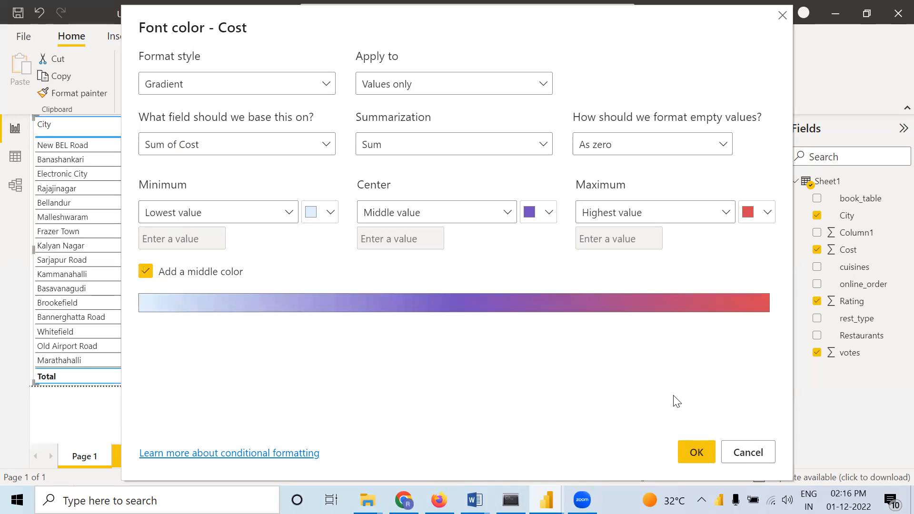
{"action": "left_click", "coordinate": [551, 214]}
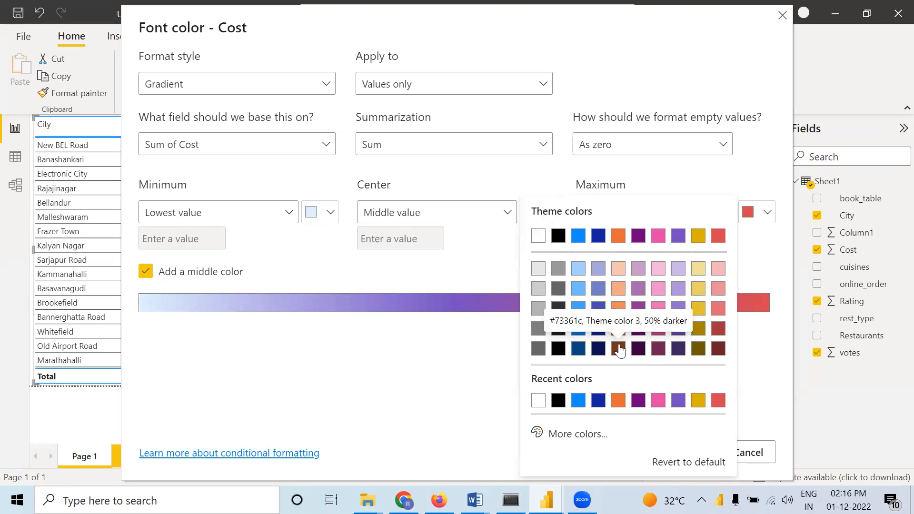
{"action": "left_click", "coordinate": [591, 433]}
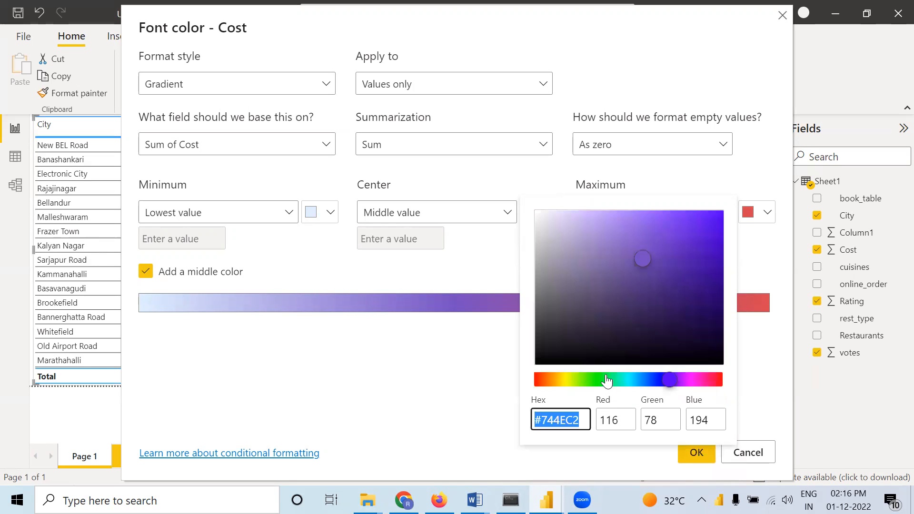
{"action": "left_click", "coordinate": [620, 380]}
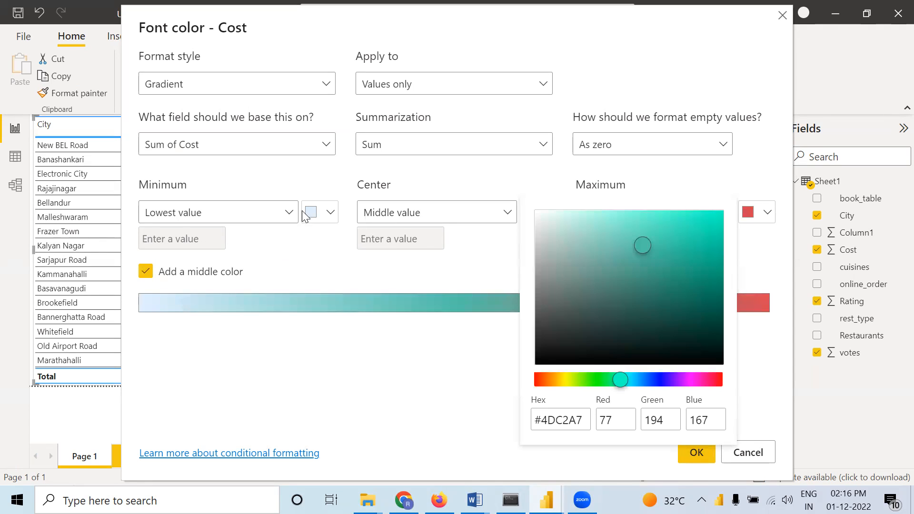
Set the lowest-value color of the Cost font gradient to the custom tan #C6B57E and apply the formatting
{"action": "left_click", "coordinate": [332, 219]}
{"action": "left_click", "coordinate": [332, 219]}
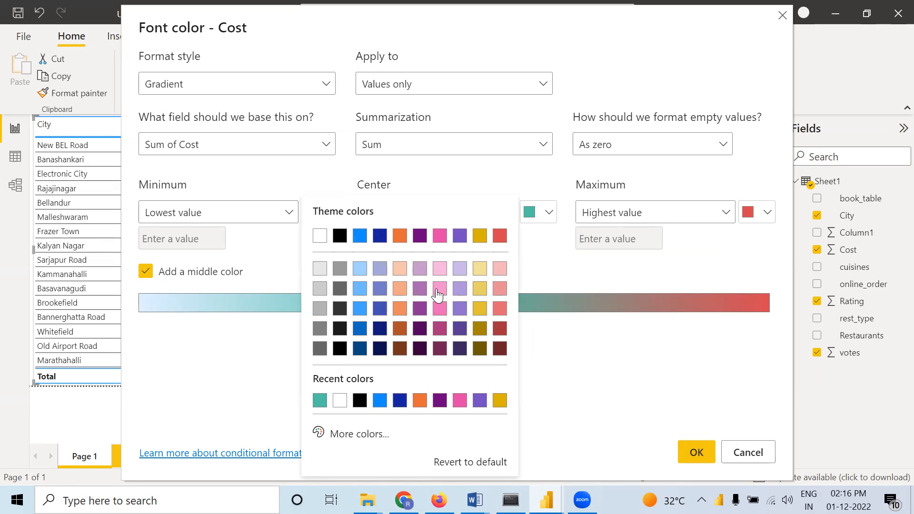
{"action": "left_click", "coordinate": [373, 434]}
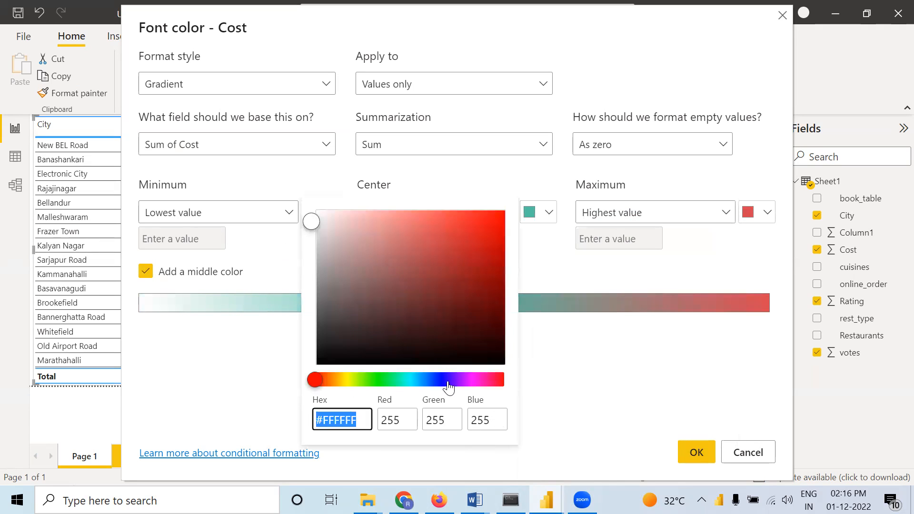
{"action": "left_click", "coordinate": [340, 380]}
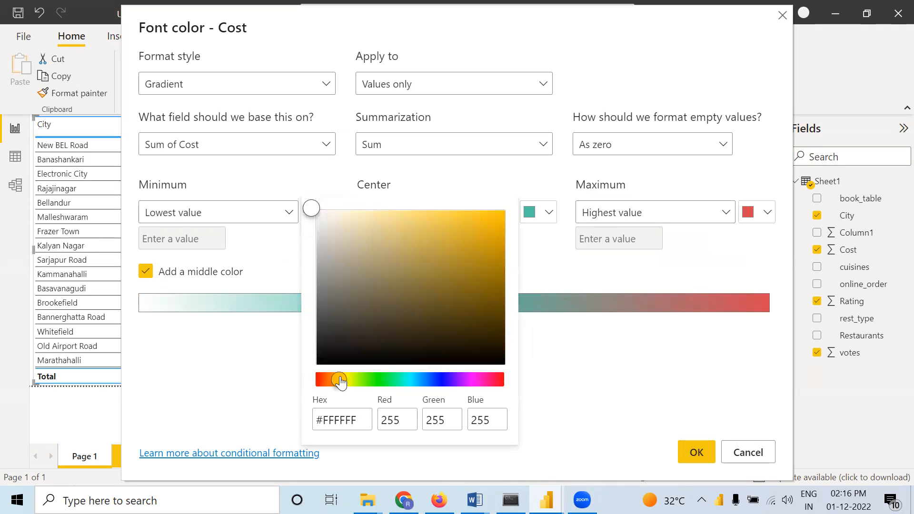
{"action": "left_click", "coordinate": [379, 243]}
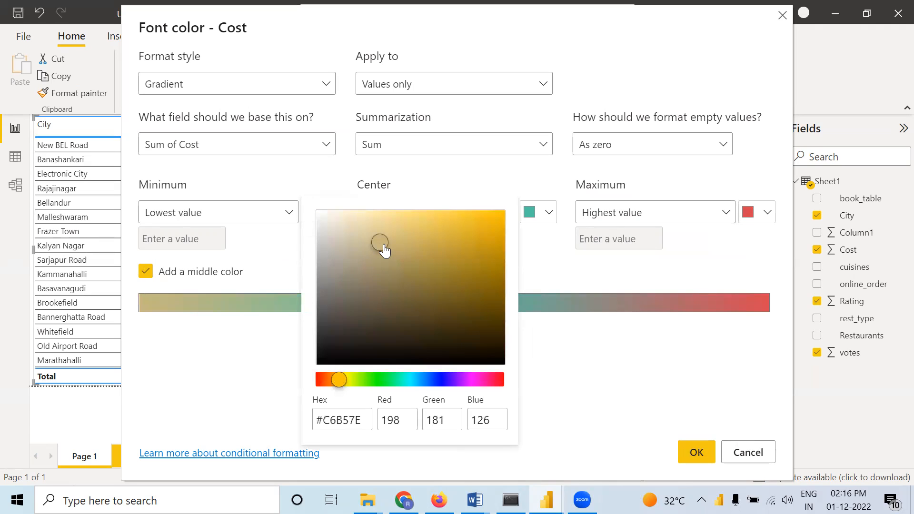
{"action": "left_click", "coordinate": [266, 368]}
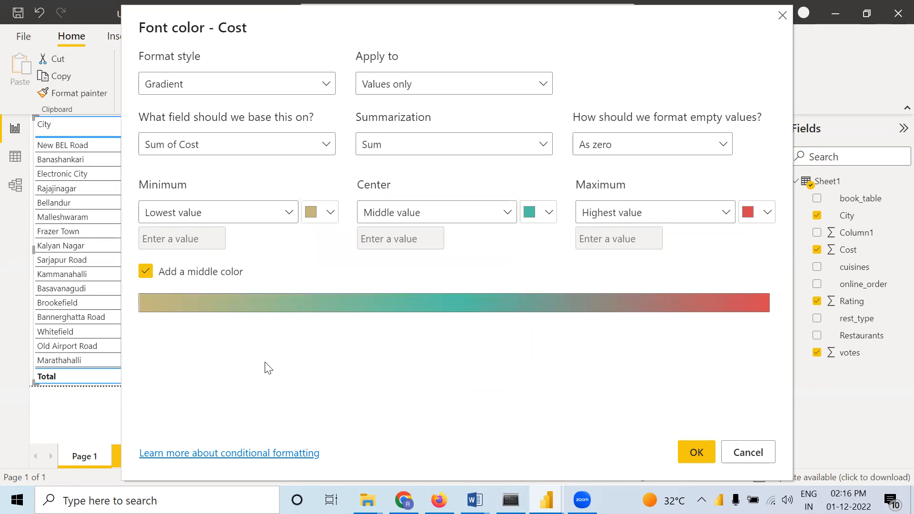
{"action": "left_click", "coordinate": [690, 454]}
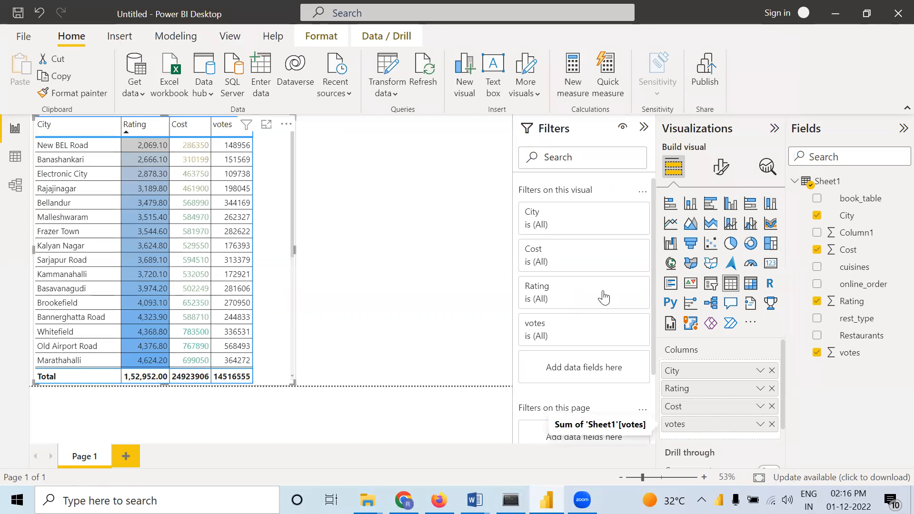
Sort the table by Cost in both descending and ascending order, and inspect the font colors down to the last city
{"action": "left_click", "coordinate": [174, 132]}
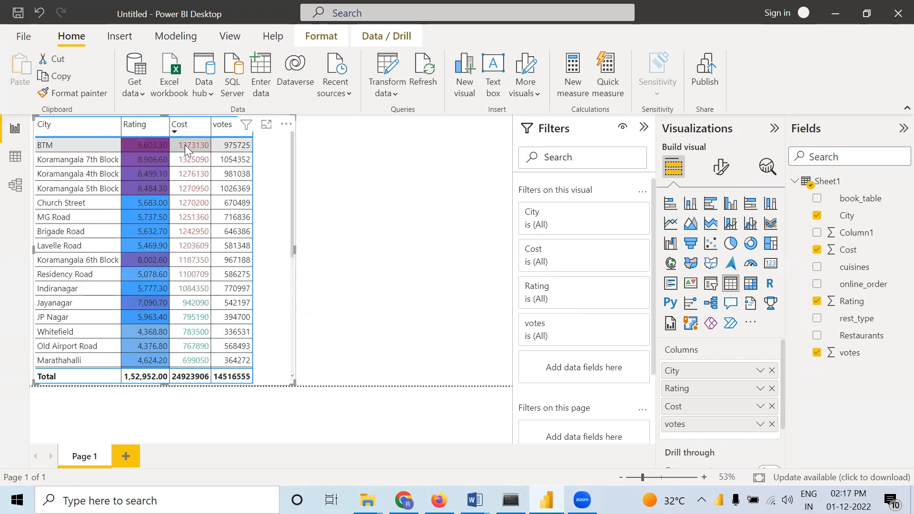
{"action": "scroll", "coordinate": [203, 320], "scroll_direction": "down", "scroll_amount": 5}
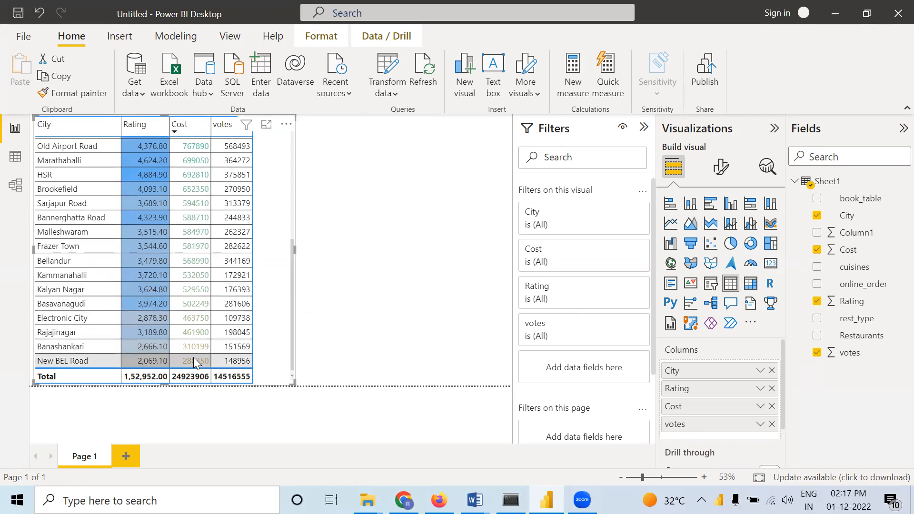
{"action": "left_click", "coordinate": [176, 129]}
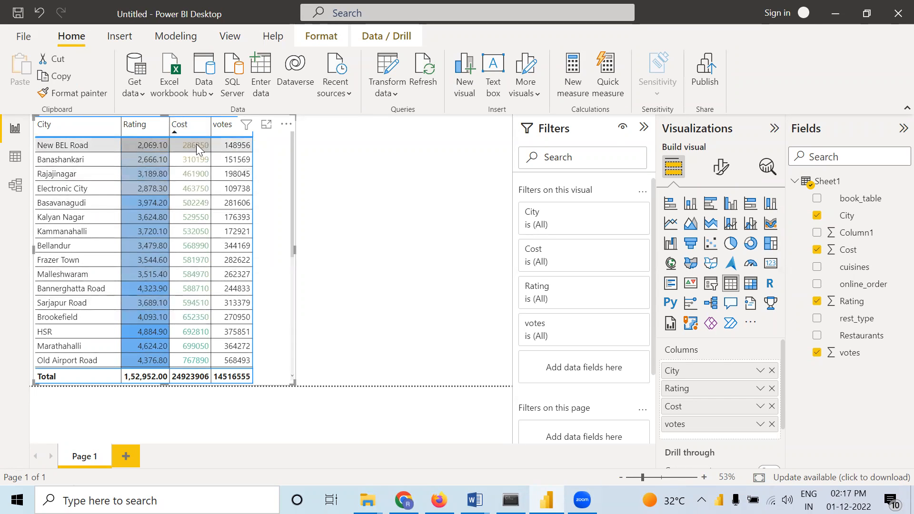
{"action": "scroll", "coordinate": [186, 328], "scroll_direction": "down", "scroll_amount": 5}
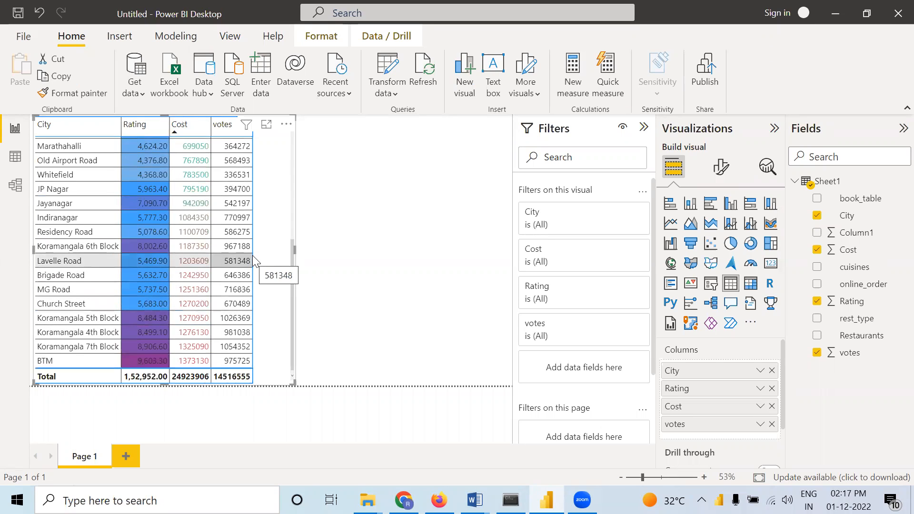
{"action": "scroll", "coordinate": [197, 249], "scroll_direction": "up", "scroll_amount": 5}
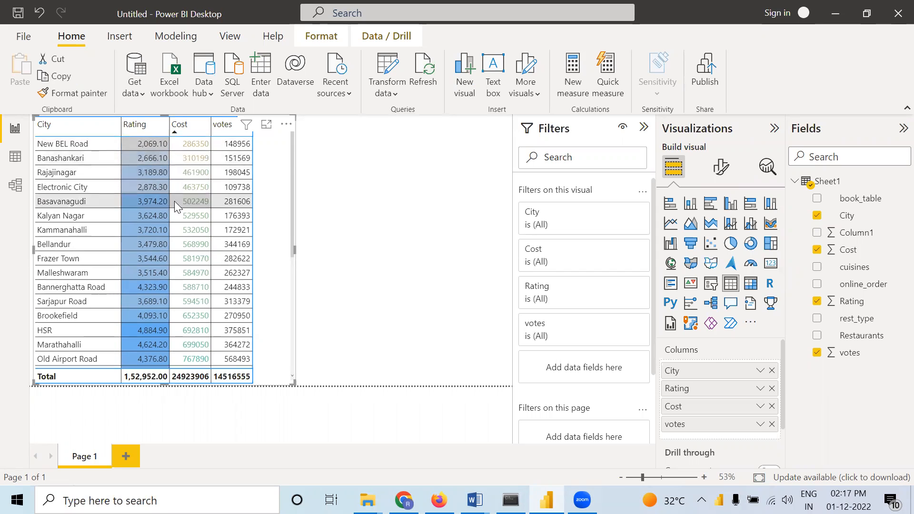
{"action": "scroll", "coordinate": [175, 200], "scroll_direction": "down", "scroll_amount": 5}
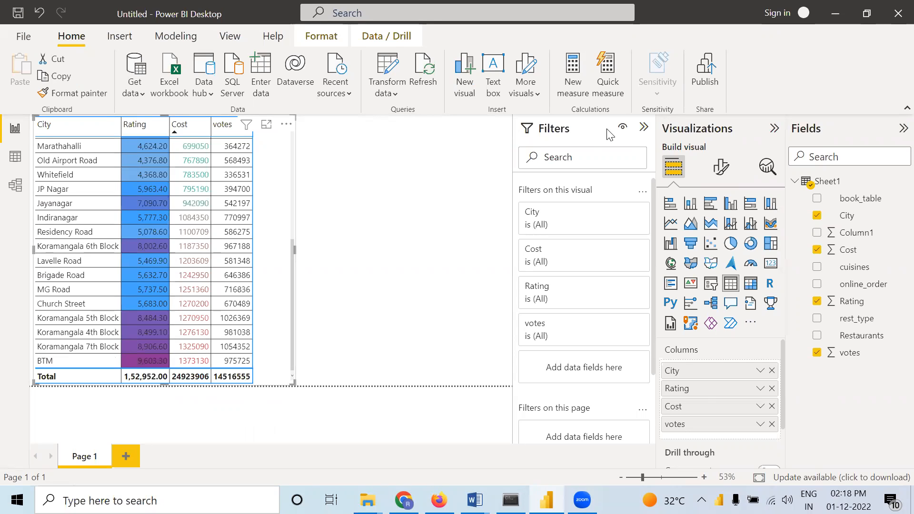
{"action": "left_click", "coordinate": [410, 185]}
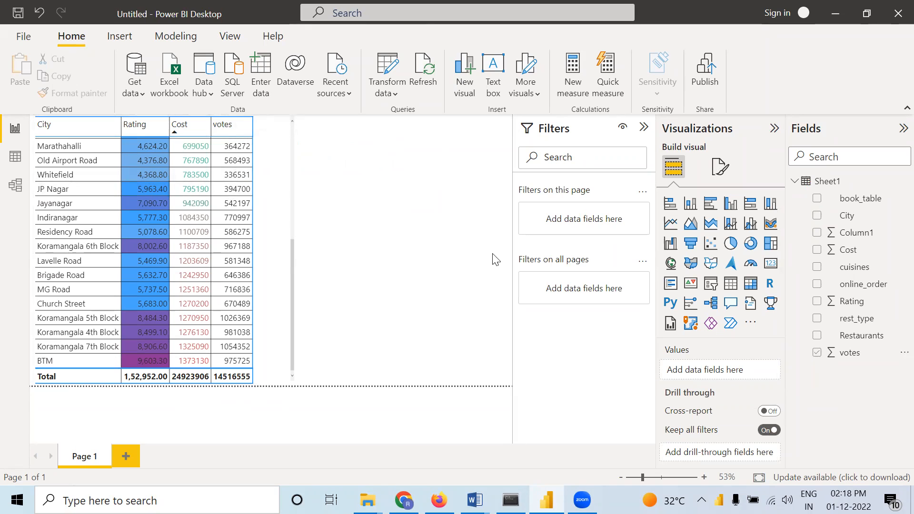
Add data bars to the table's votes column with a medium gray positive bar running left to right
{"action": "left_click", "coordinate": [278, 165]}
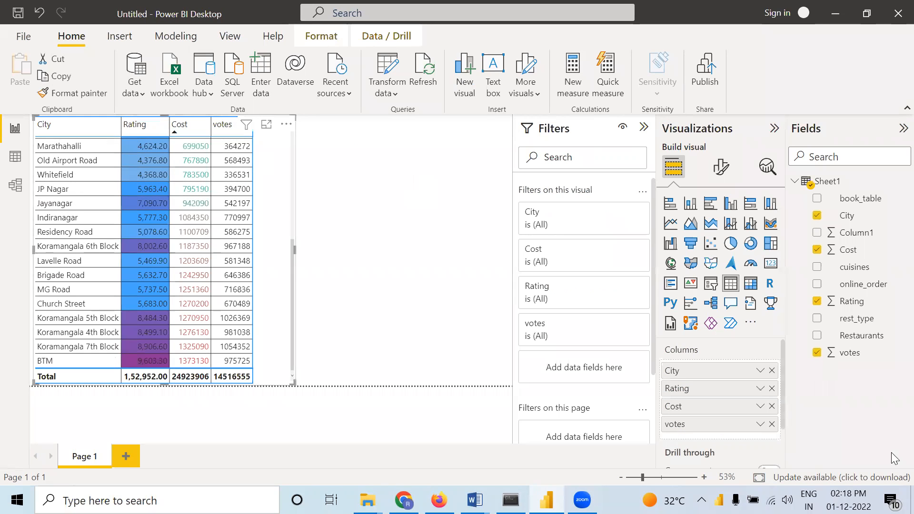
{"action": "right_click", "coordinate": [713, 431]}
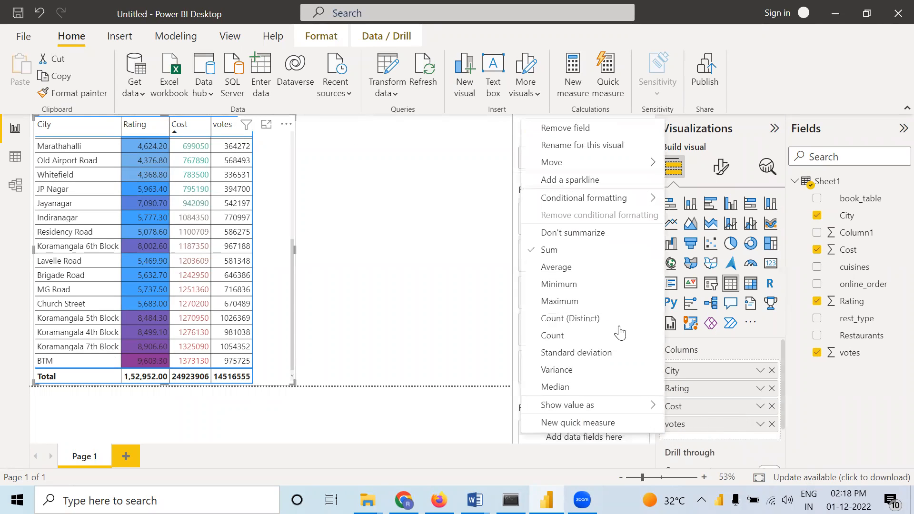
{"action": "mouse_move", "coordinate": [604, 200]}
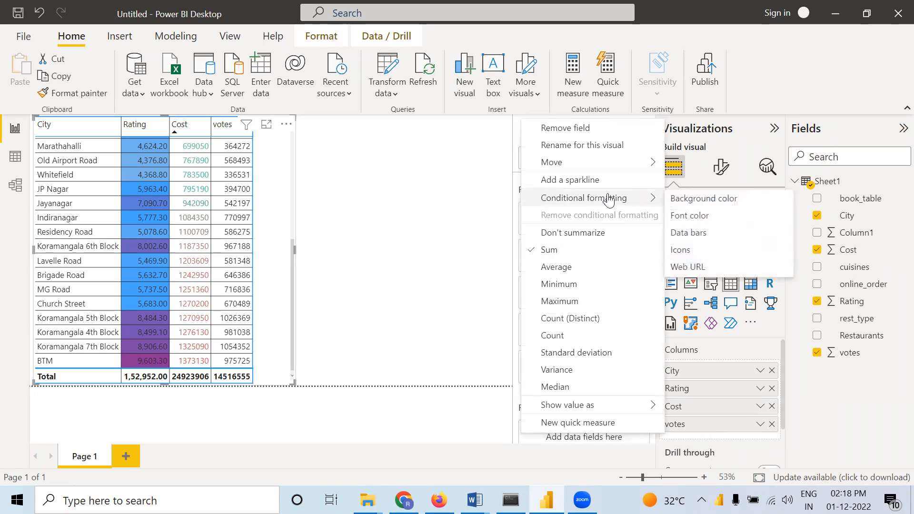
{"action": "left_click", "coordinate": [686, 236]}
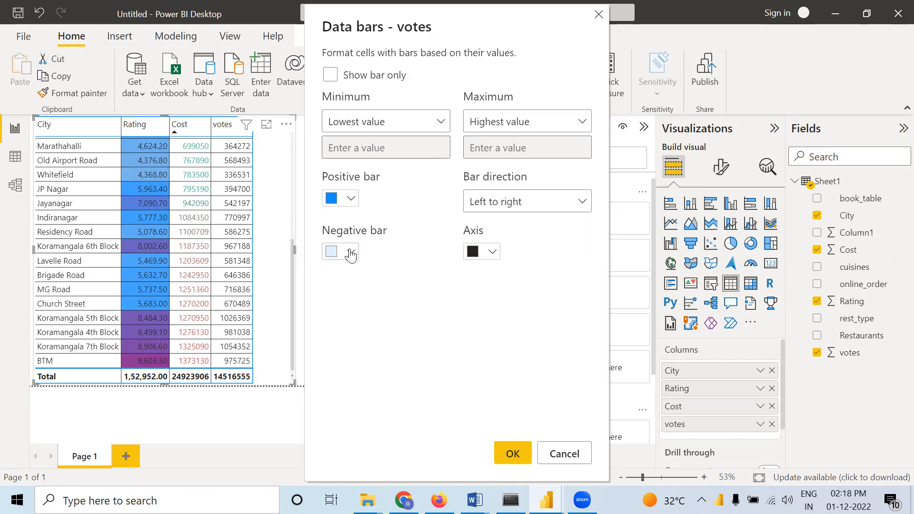
{"action": "left_click", "coordinate": [351, 199]}
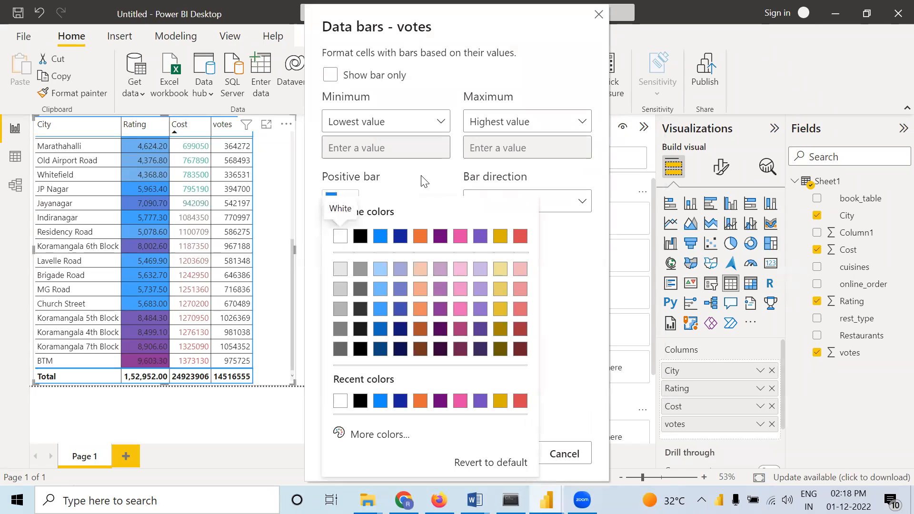
{"action": "left_click", "coordinate": [424, 181]}
{"action": "left_click", "coordinate": [351, 203]}
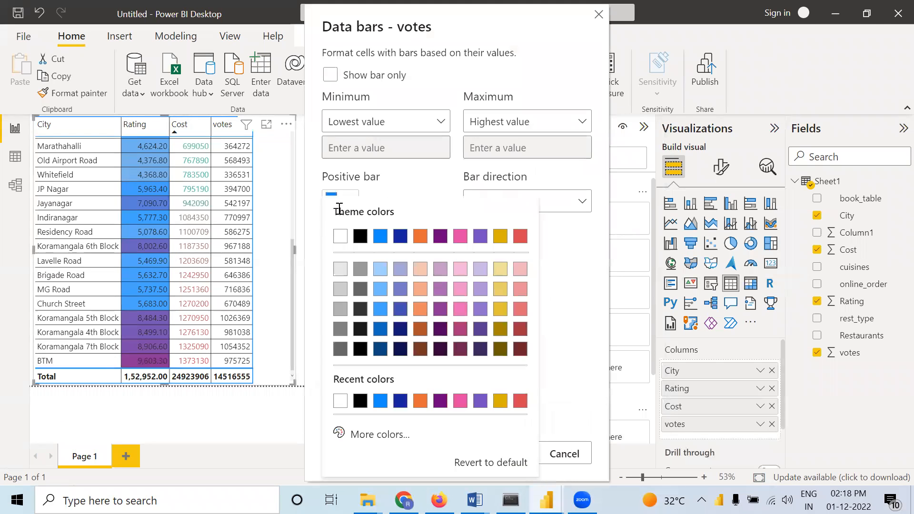
{"action": "left_click", "coordinate": [341, 268]}
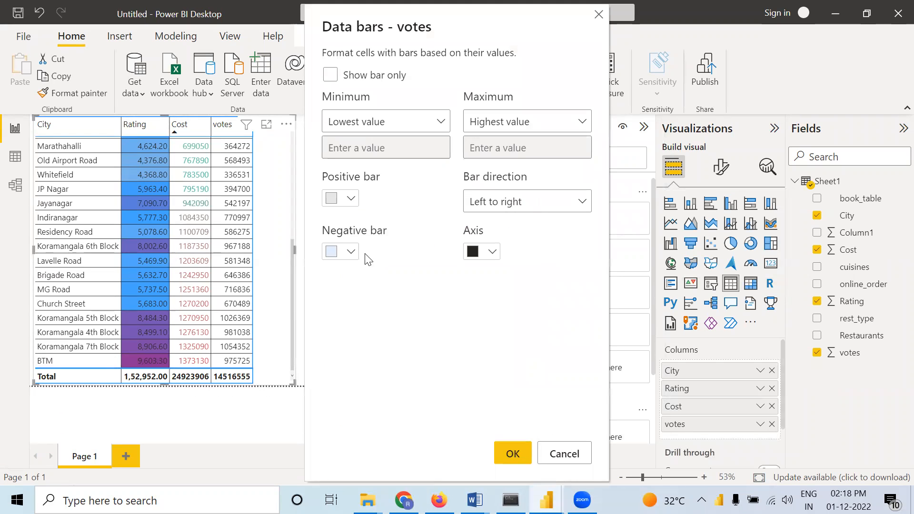
{"action": "left_click", "coordinate": [351, 203]}
{"action": "left_click", "coordinate": [341, 309]}
{"action": "left_click", "coordinate": [508, 455]}
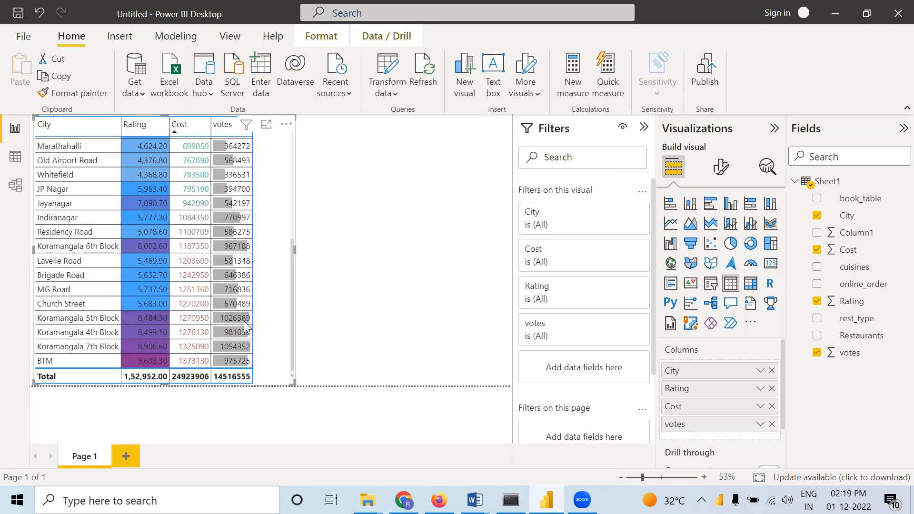
Sort the table by votes in descending order and compare the data bar lengths across the cities
{"action": "left_click", "coordinate": [216, 131]}
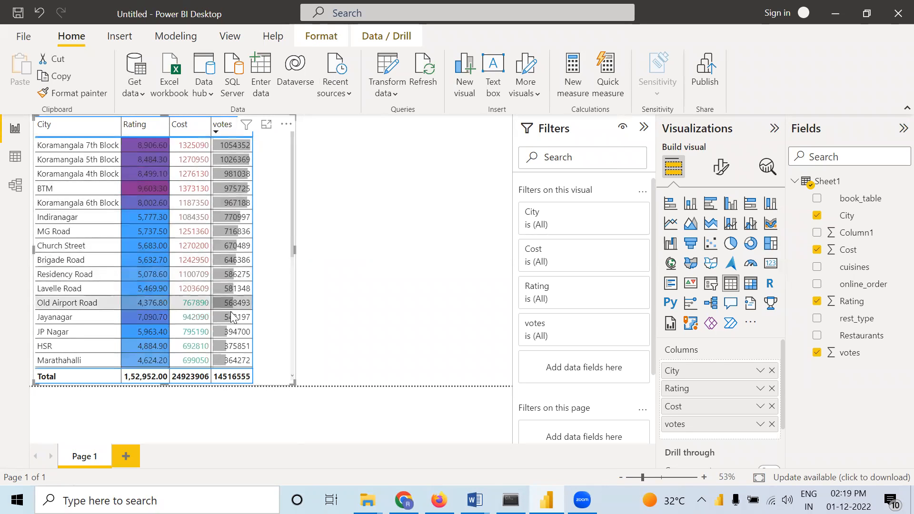
{"action": "scroll", "coordinate": [241, 333], "scroll_direction": "down", "scroll_amount": 5}
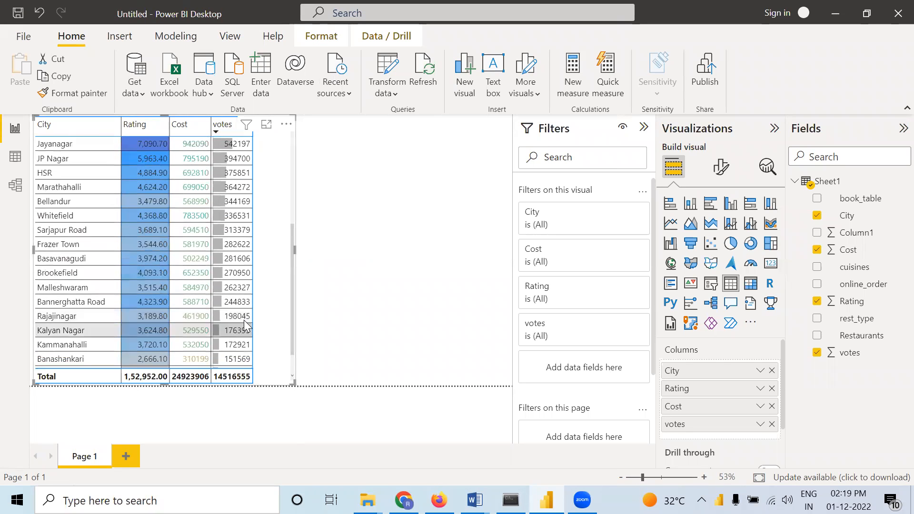
{"action": "scroll", "coordinate": [244, 324], "scroll_direction": "up", "scroll_amount": 5}
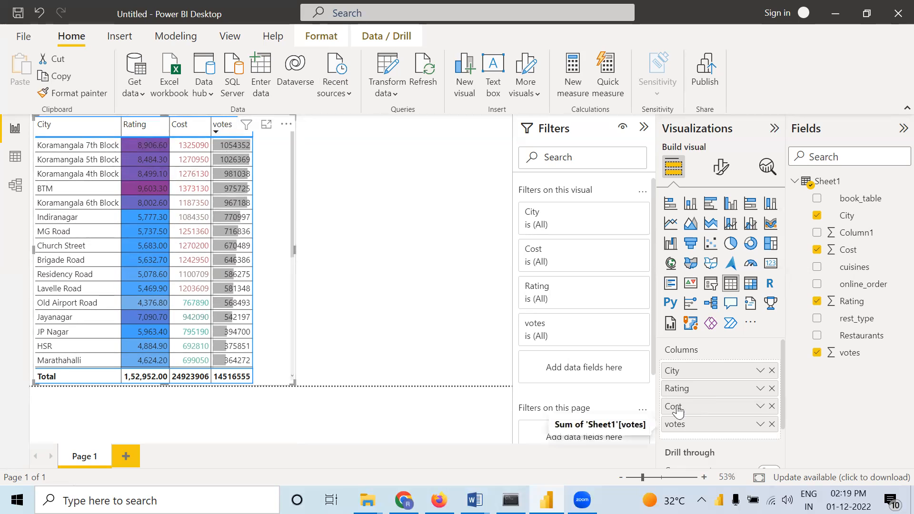
Add rule-based diamond, triangle and circle icons to the Cost column with 33 and 67 percent thresholds, and check them down to the last city
{"action": "right_click", "coordinate": [709, 407]}
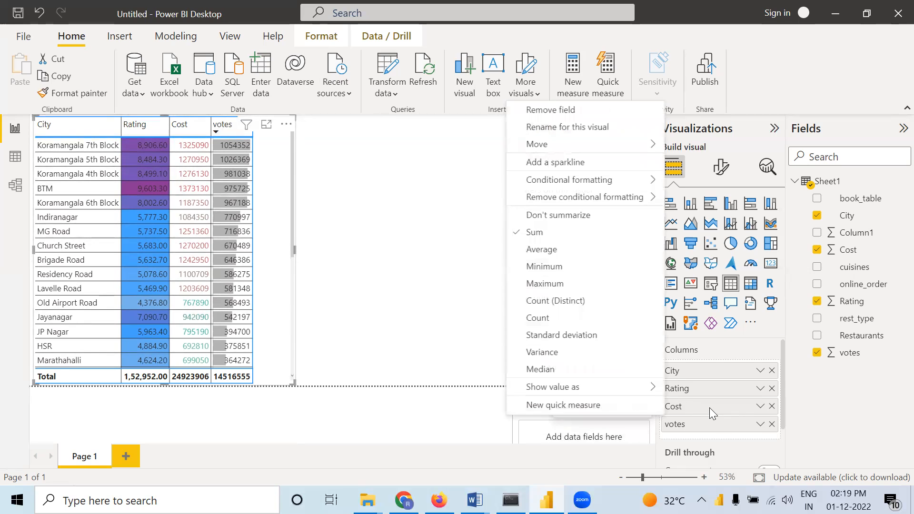
{"action": "mouse_move", "coordinate": [573, 180]}
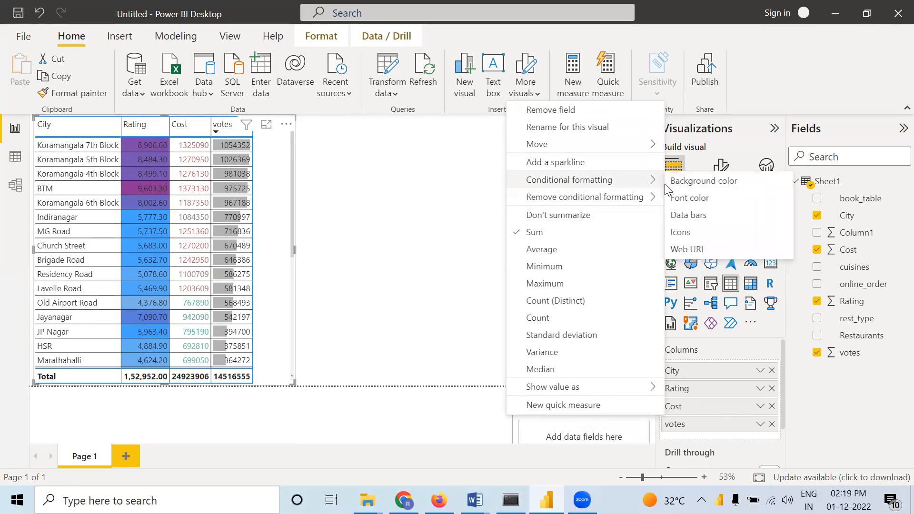
{"action": "left_click", "coordinate": [686, 235]}
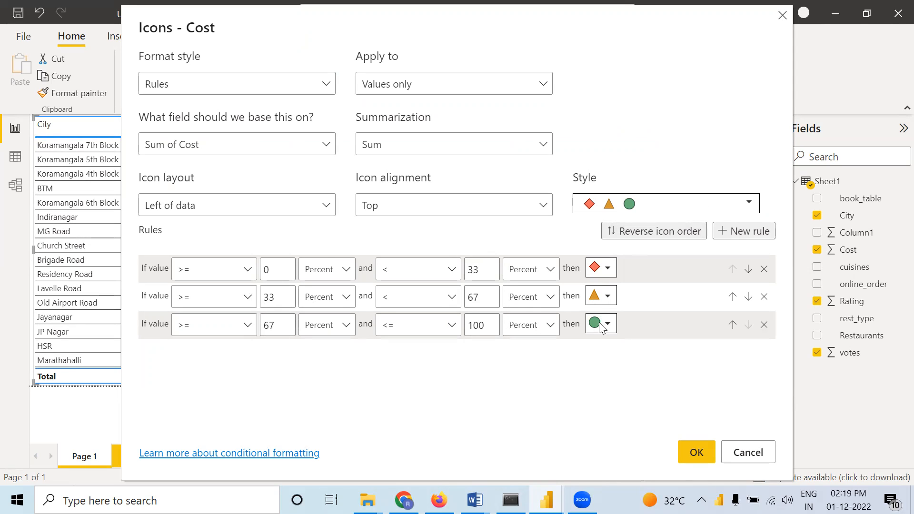
{"action": "left_click", "coordinate": [696, 453]}
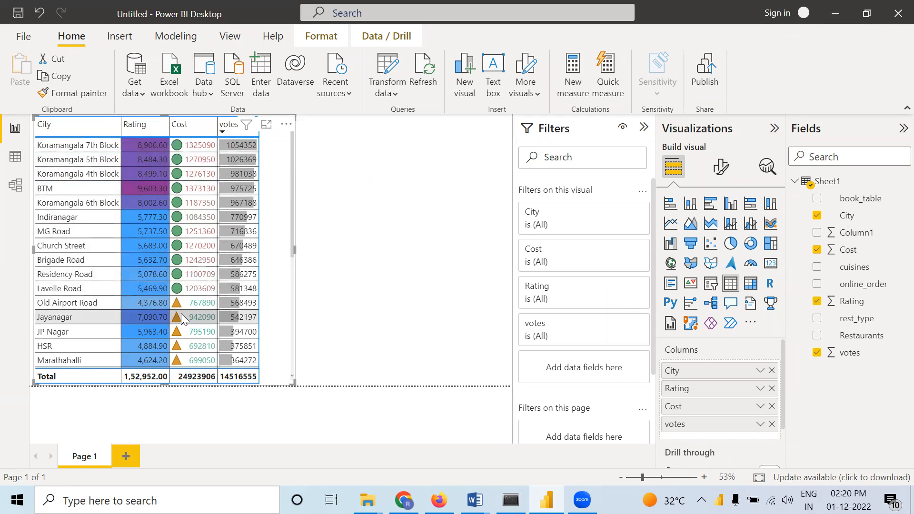
{"action": "scroll", "coordinate": [180, 314], "scroll_direction": "down", "scroll_amount": 4}
{"action": "scroll", "coordinate": [179, 315], "scroll_direction": "down", "scroll_amount": 1}
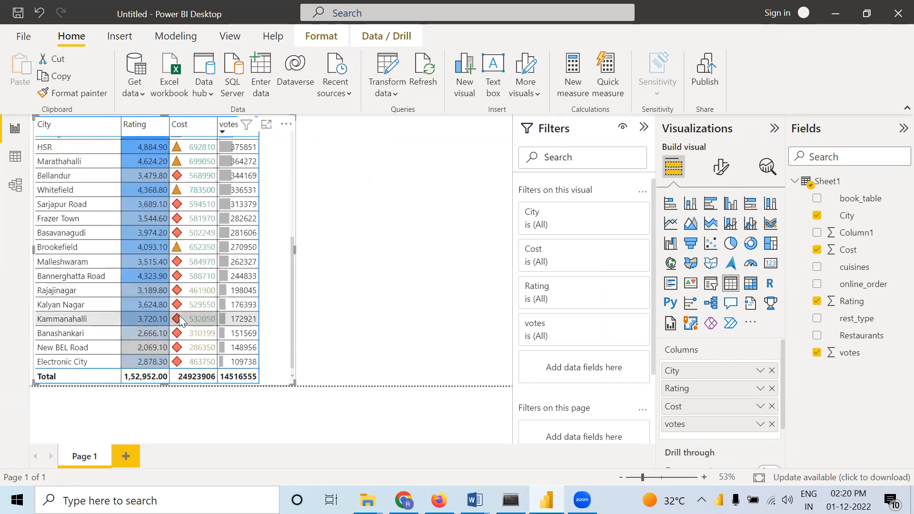
{"action": "scroll", "coordinate": [266, 256], "scroll_direction": "up", "scroll_amount": 5}
{"action": "scroll", "coordinate": [265, 257], "scroll_direction": "up", "scroll_amount": 1}
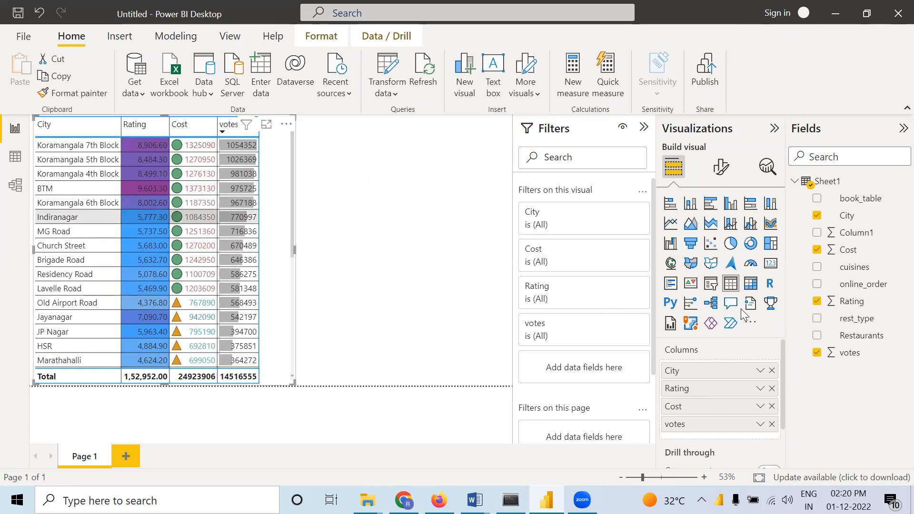
Change the Cost column's icon style to the five blue-filled boxes with rules in 20 percent bands
{"action": "right_click", "coordinate": [728, 407]}
{"action": "mouse_move", "coordinate": [571, 180]}
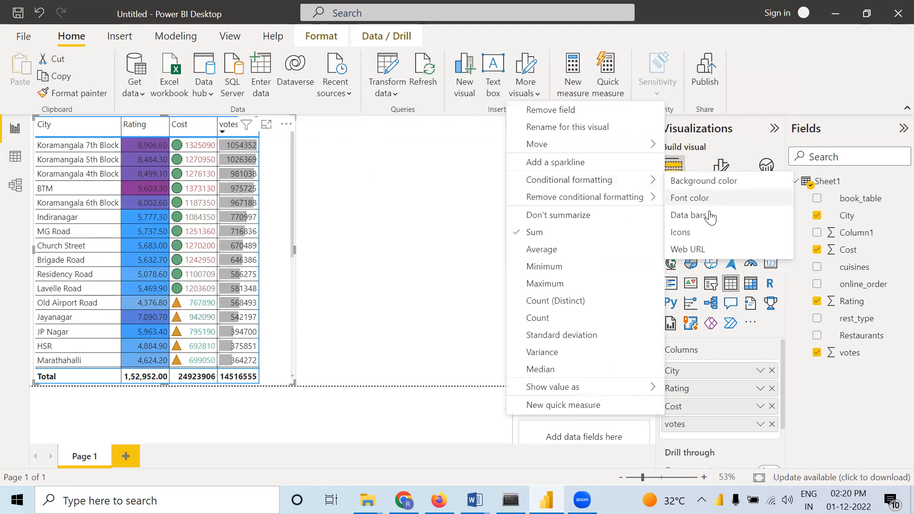
{"action": "left_click", "coordinate": [680, 236]}
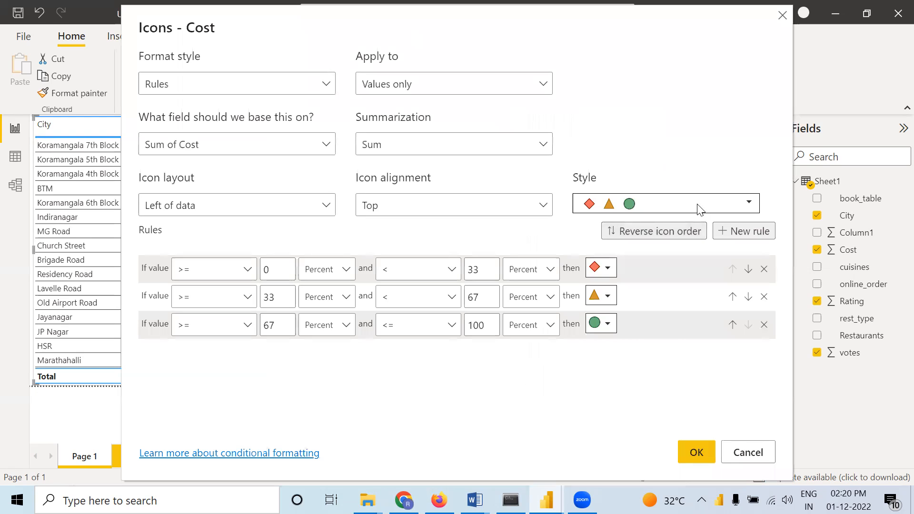
{"action": "left_click", "coordinate": [699, 209]}
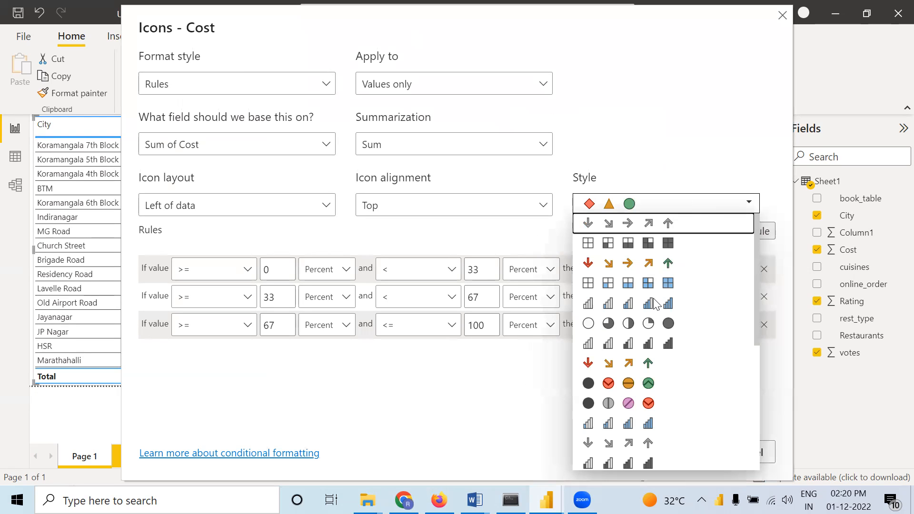
{"action": "left_click", "coordinate": [668, 284]}
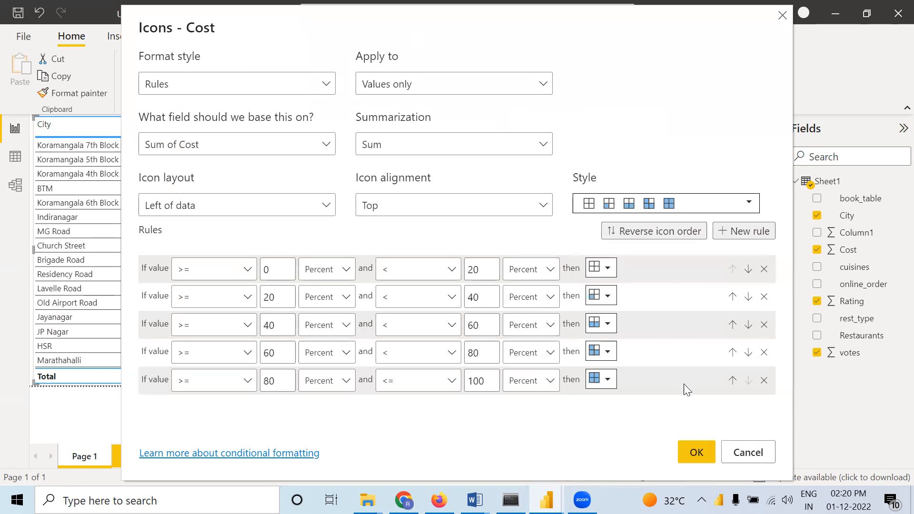
{"action": "left_click", "coordinate": [696, 453]}
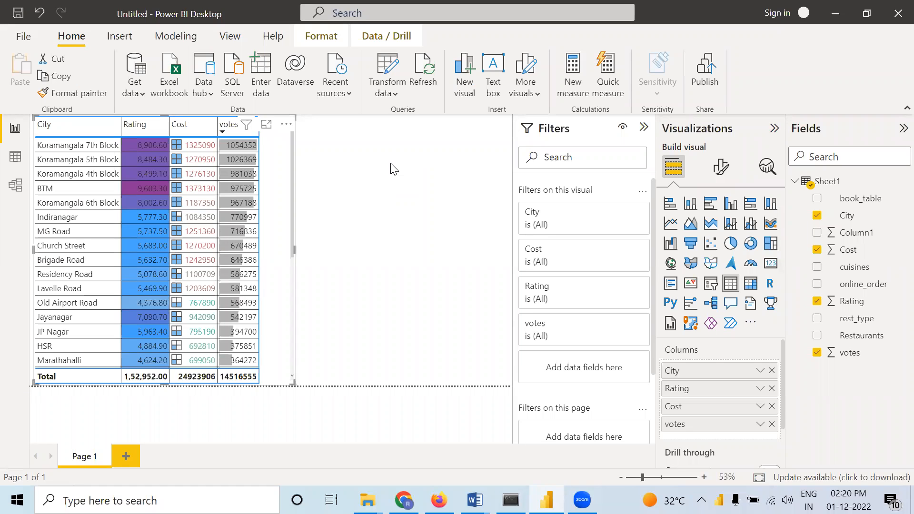
{"action": "left_click", "coordinate": [393, 170]}
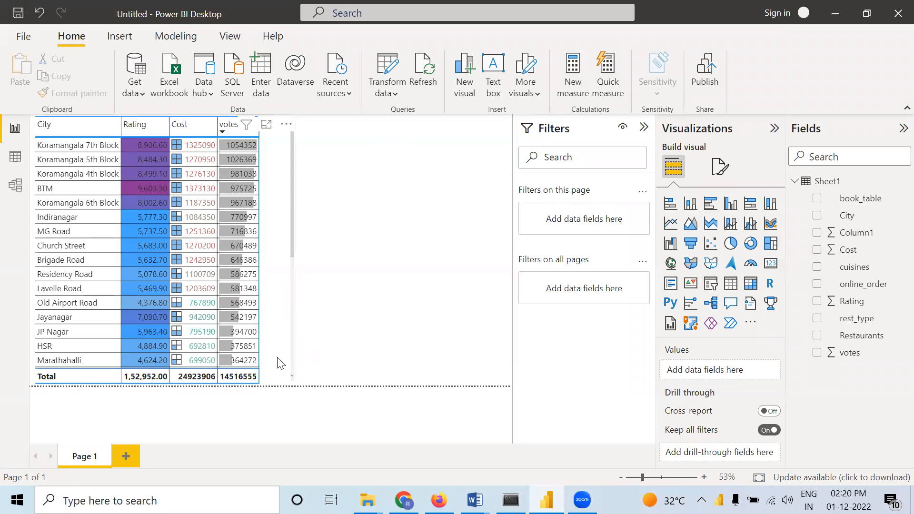
Shorten the city table so its visible rows end at Lavelle Road above the Total row
{"action": "left_click", "coordinate": [288, 379]}
{"action": "left_click_drag", "start_coordinate": [293, 383], "coordinate": [292, 315]}
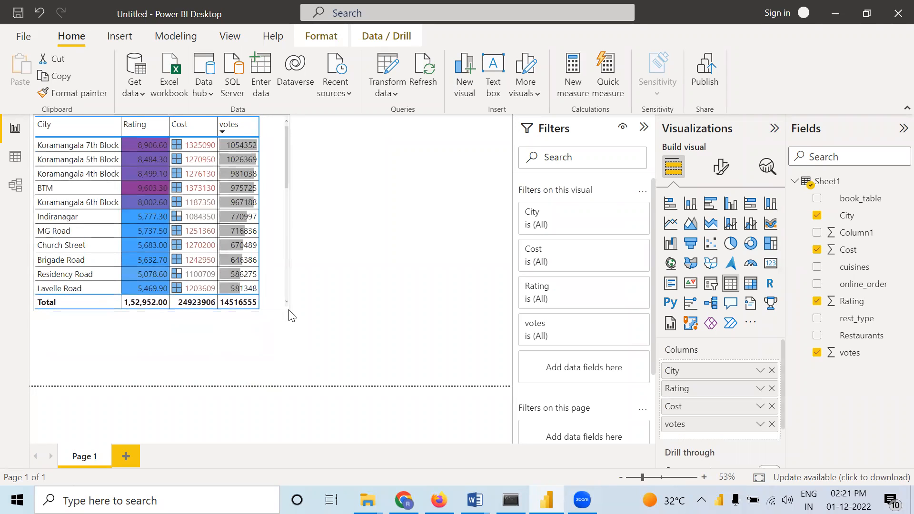
{"action": "left_click", "coordinate": [373, 302]}
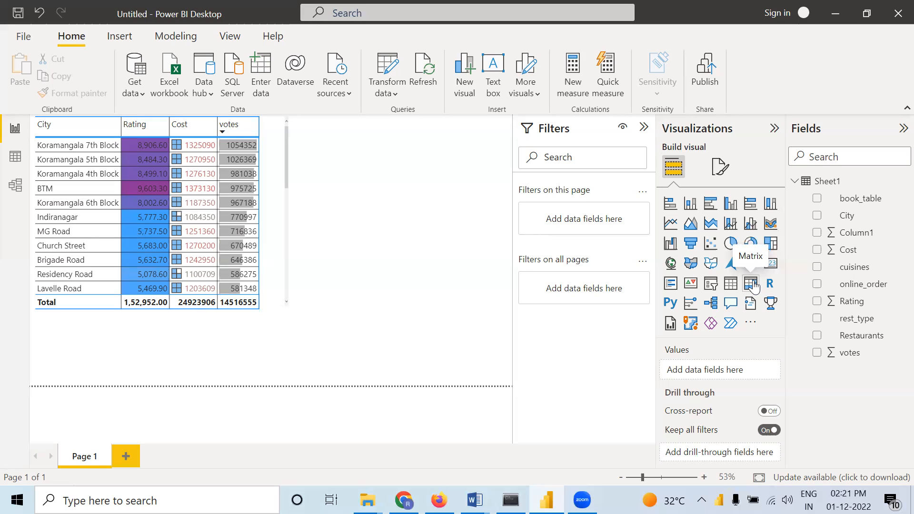
Add a matrix below the city table with online_order as rows and book_table as columns
{"action": "left_click", "coordinate": [751, 284]}
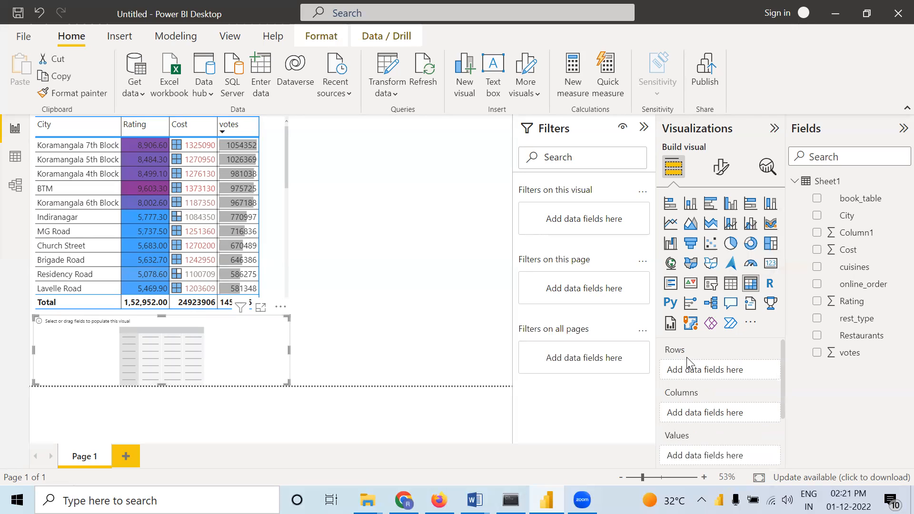
{"action": "scroll", "coordinate": [683, 357], "scroll_direction": "down", "scroll_amount": 1}
{"action": "scroll", "coordinate": [683, 357], "scroll_direction": "up", "scroll_amount": 1}
{"action": "left_click_drag", "start_coordinate": [859, 287], "coordinate": [723, 374]}
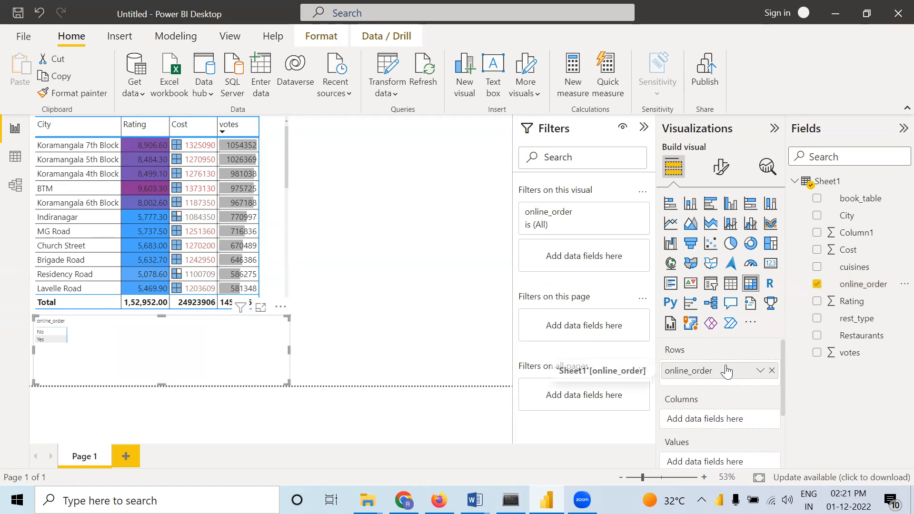
{"action": "left_click_drag", "start_coordinate": [863, 199], "coordinate": [736, 421]}
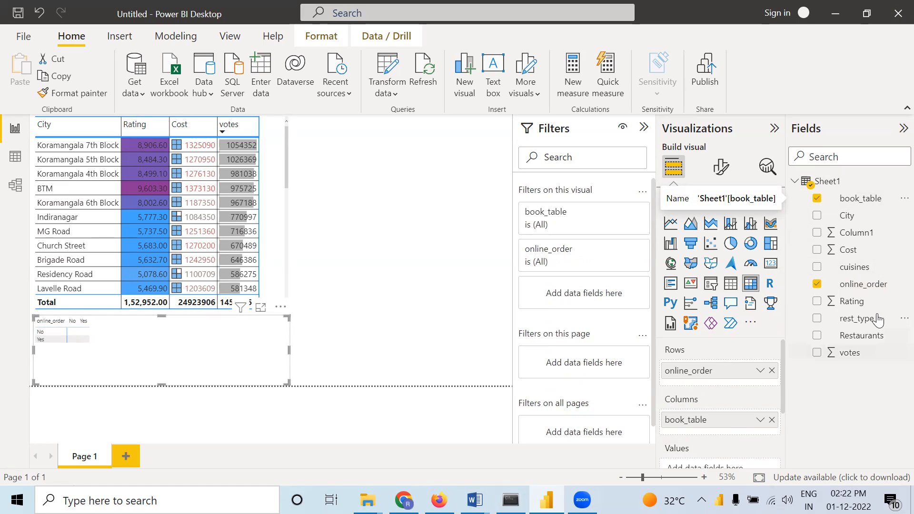
Add Rating to the matrix as its value and summarize it by average
{"action": "left_click_drag", "start_coordinate": [859, 306], "coordinate": [719, 389]}
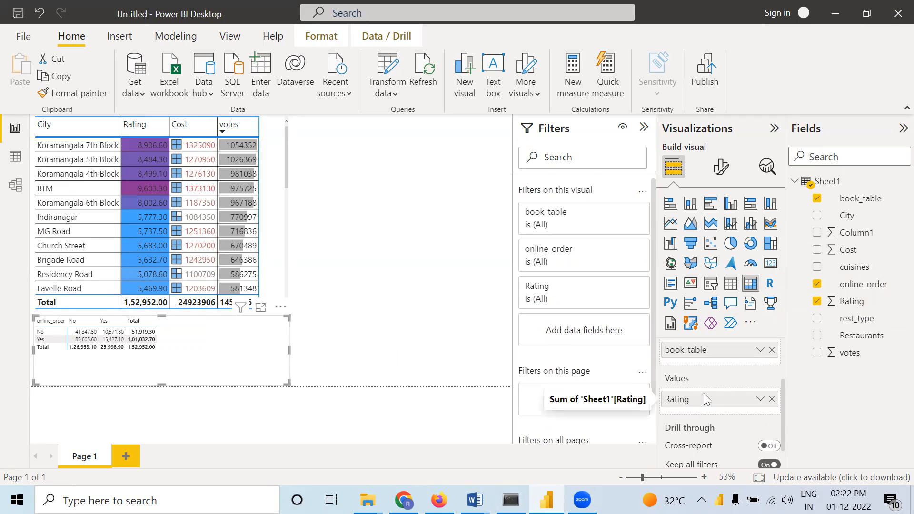
{"action": "right_click", "coordinate": [704, 393]}
{"action": "left_click", "coordinate": [557, 243]}
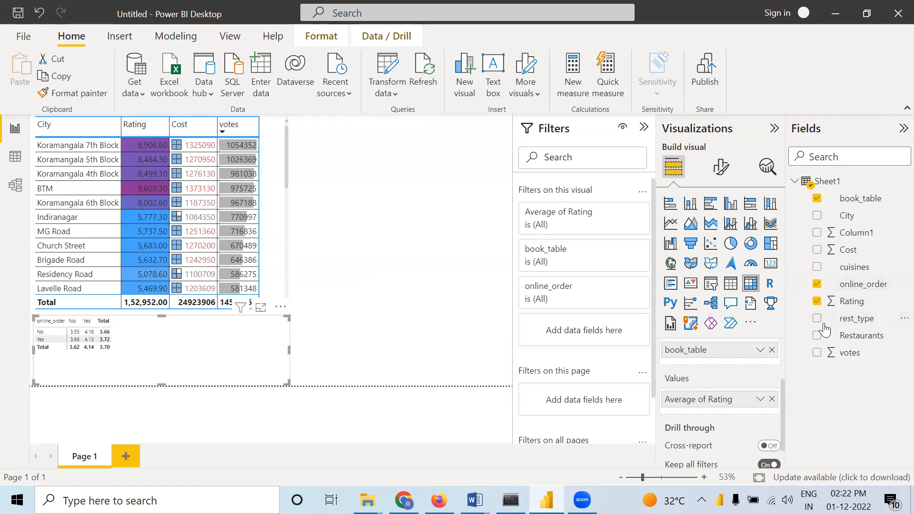
Apply the Minimal style preset to the matrix
{"action": "left_click", "coordinate": [721, 166]}
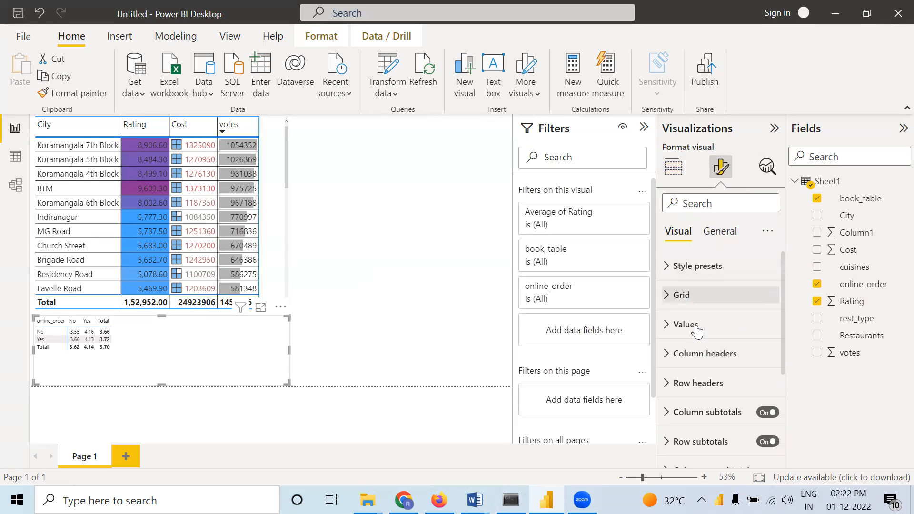
{"action": "left_click", "coordinate": [668, 267]}
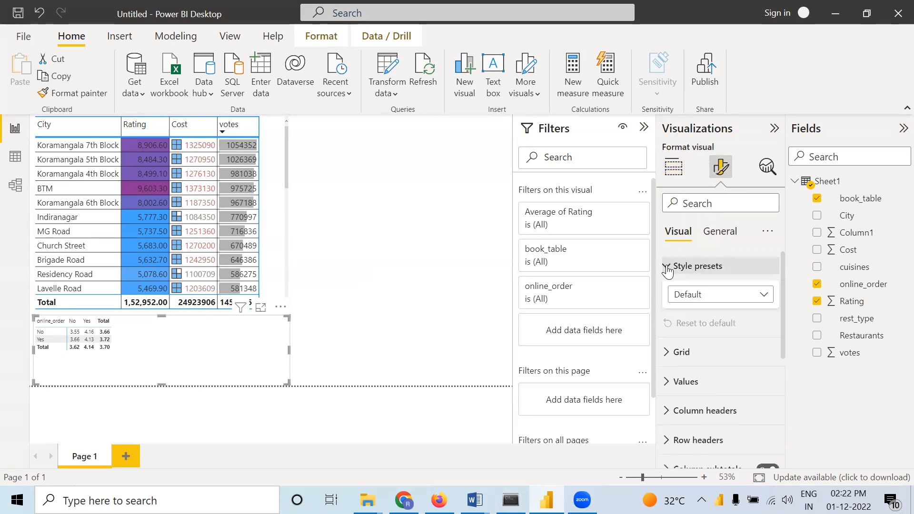
{"action": "left_click", "coordinate": [715, 301]}
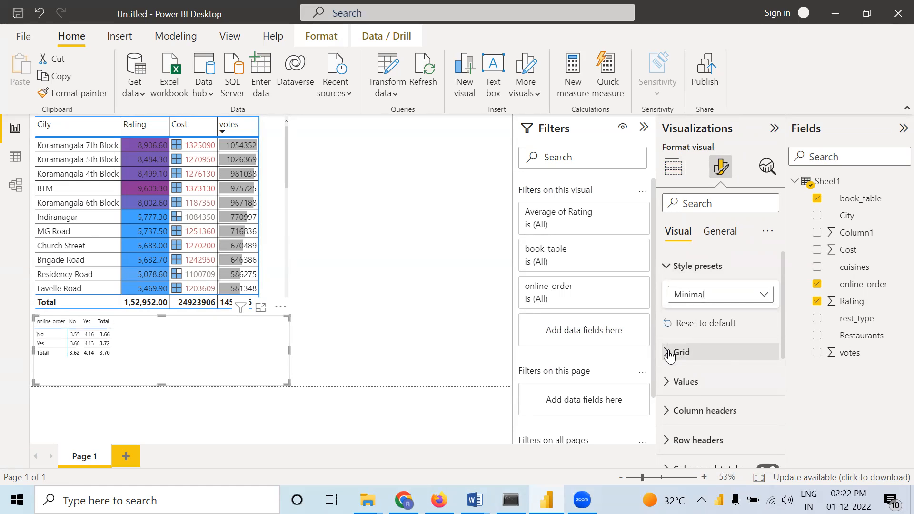
Color the matrix's horizontal gridlines black and turn on vertical gridlines, also in black
{"action": "left_click", "coordinate": [677, 357]}
{"action": "scroll", "coordinate": [695, 333], "scroll_direction": "down", "scroll_amount": 2}
{"action": "left_click", "coordinate": [699, 325]}
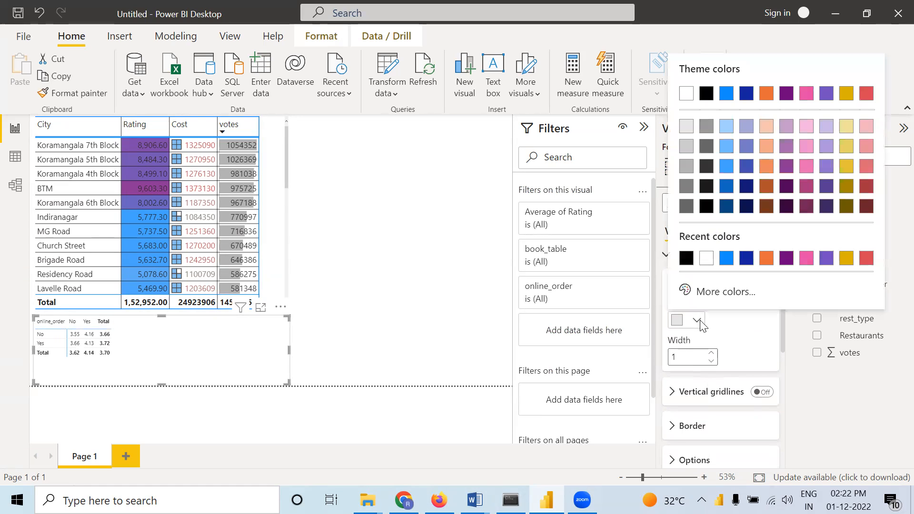
{"action": "left_click", "coordinate": [687, 260]}
{"action": "left_click", "coordinate": [762, 392]}
{"action": "left_click", "coordinate": [668, 393]}
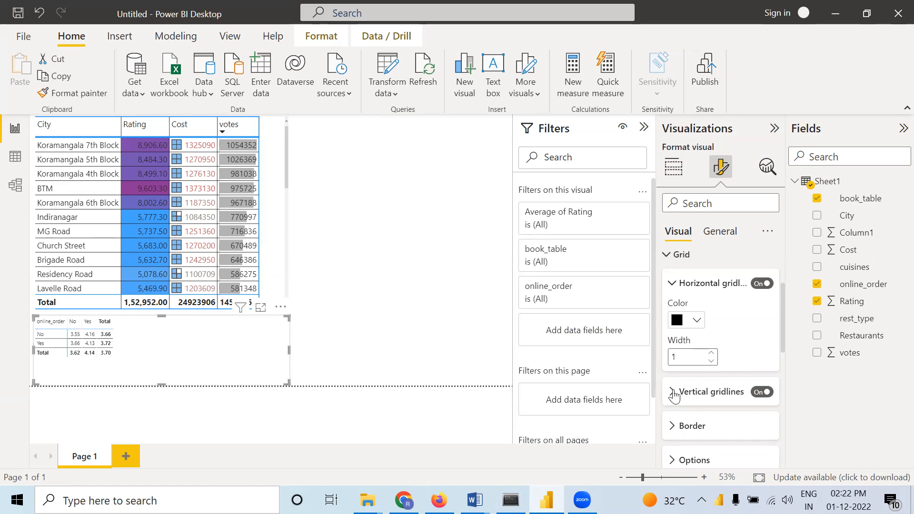
{"action": "scroll", "coordinate": [714, 376], "scroll_direction": "down", "scroll_amount": 2}
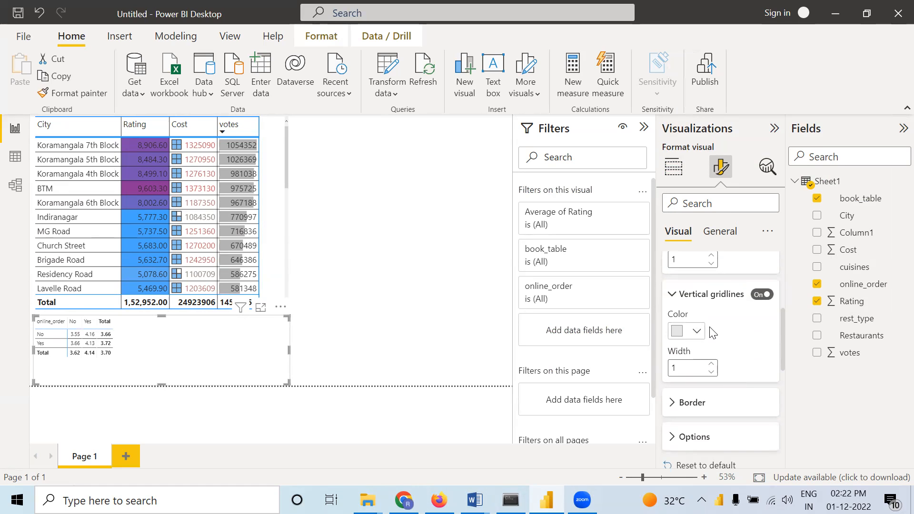
{"action": "left_click", "coordinate": [697, 333]}
{"action": "left_click", "coordinate": [686, 271]}
Add top, bottom and right borders to all sections of the matrix
{"action": "scroll", "coordinate": [696, 367], "scroll_direction": "down", "scroll_amount": 2}
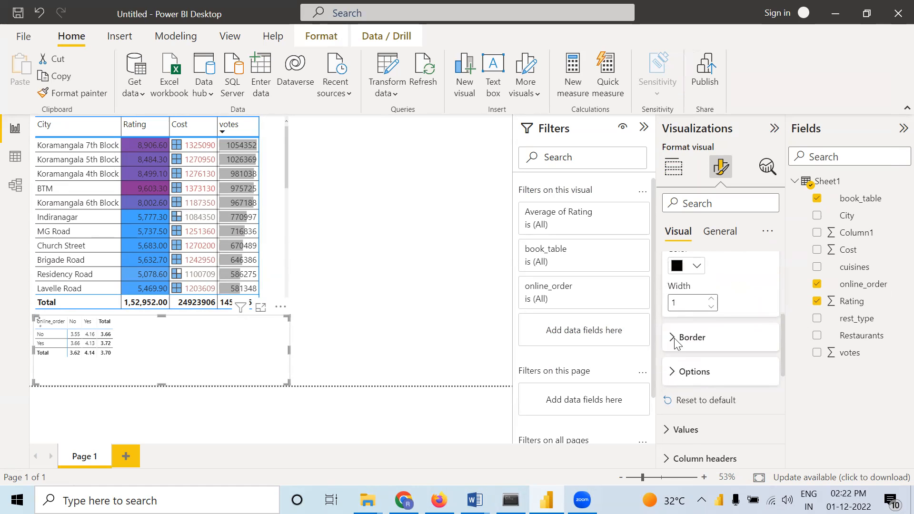
{"action": "left_click", "coordinate": [676, 338]}
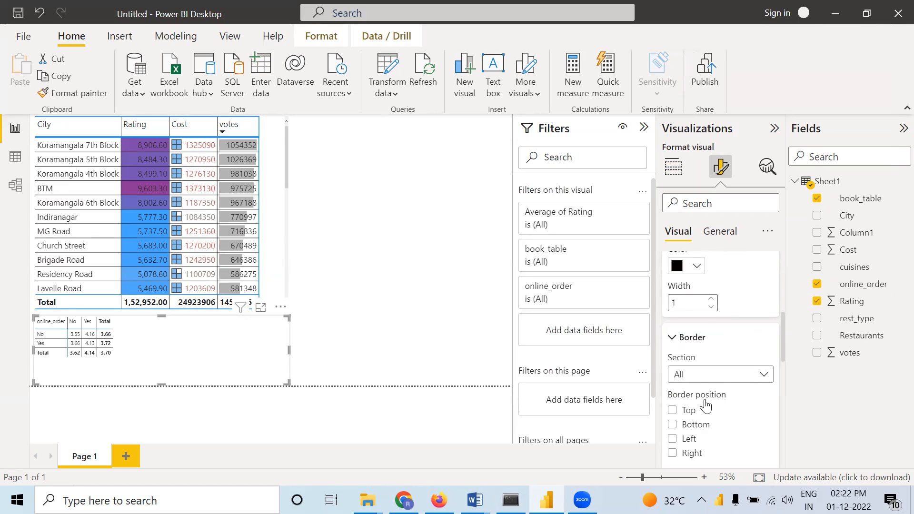
{"action": "scroll", "coordinate": [685, 376], "scroll_direction": "down", "scroll_amount": 2}
{"action": "left_click", "coordinate": [672, 359]}
{"action": "left_click", "coordinate": [673, 374]}
{"action": "left_click", "coordinate": [672, 388]}
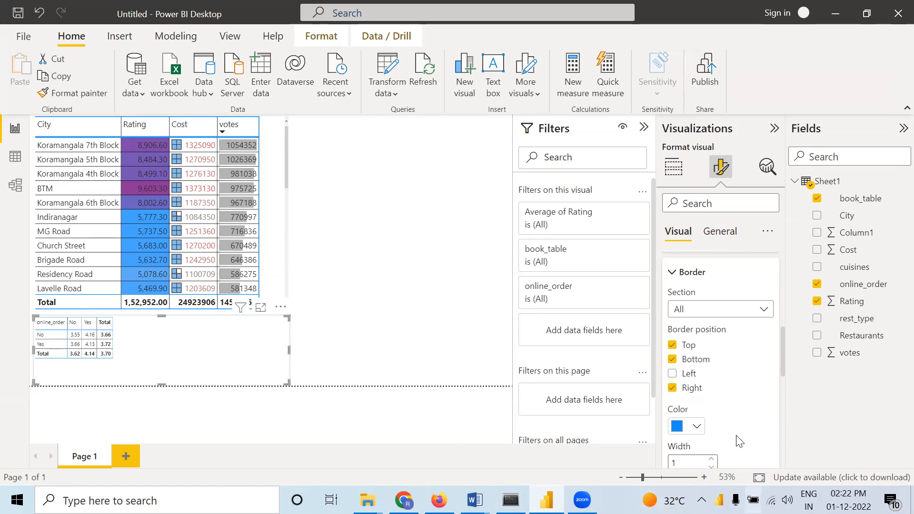
Set the matrix's global font size to 17
{"action": "scroll", "coordinate": [700, 423], "scroll_direction": "down", "scroll_amount": 4}
{"action": "left_click", "coordinate": [696, 369]}
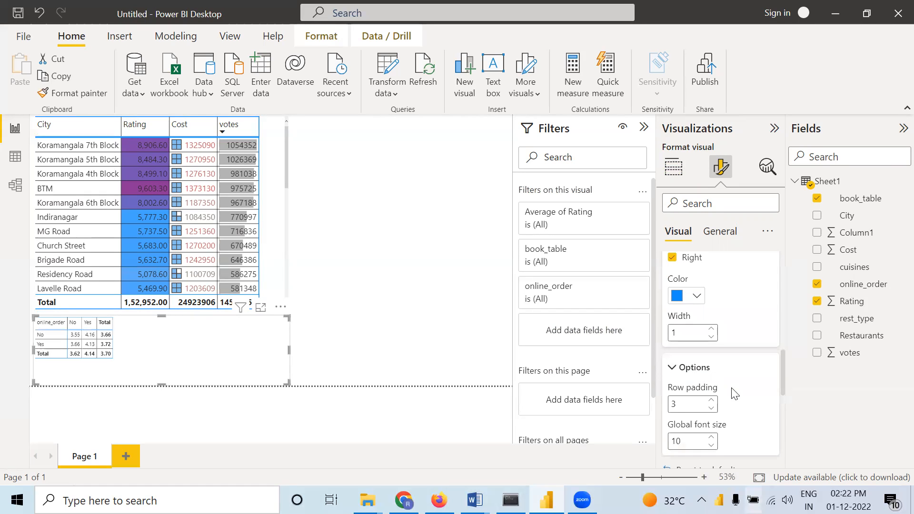
{"action": "scroll", "coordinate": [729, 391], "scroll_direction": "down", "scroll_amount": 1}
{"action": "left_click", "coordinate": [711, 374]}
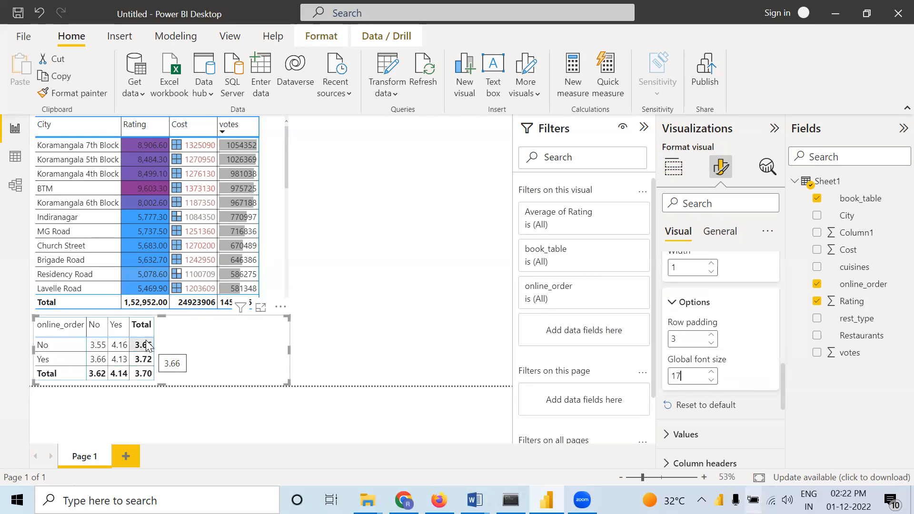
{"action": "left_click", "coordinate": [361, 342]}
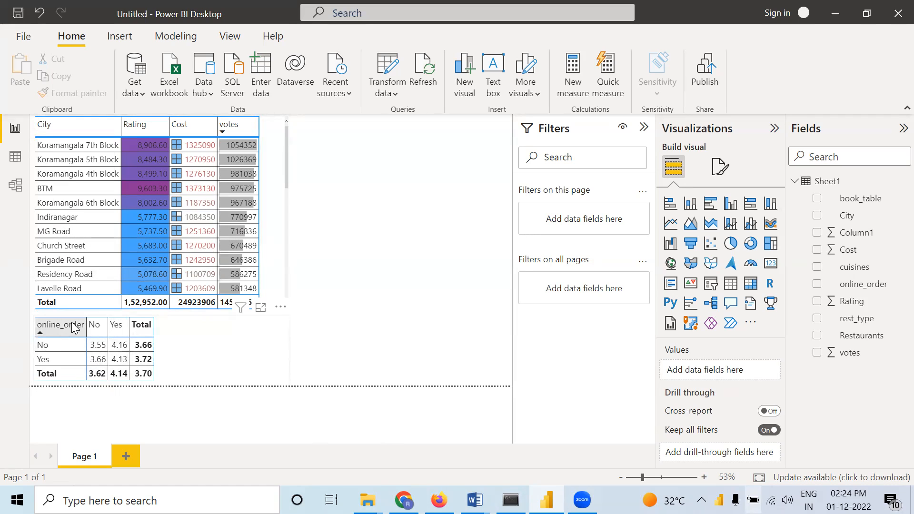
Narrow the matrix visual so its frame fits closely around the Total column
{"action": "left_click", "coordinate": [185, 362]}
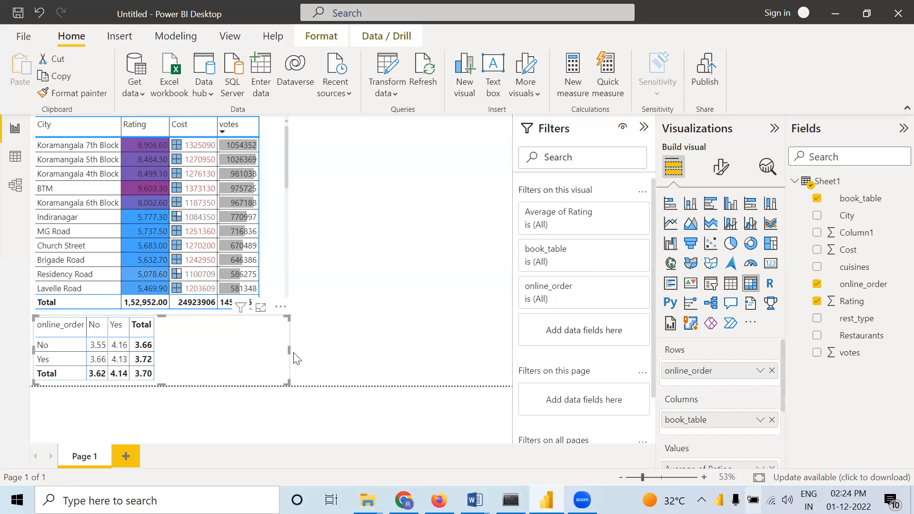
{"action": "left_click_drag", "start_coordinate": [285, 349], "coordinate": [169, 355]}
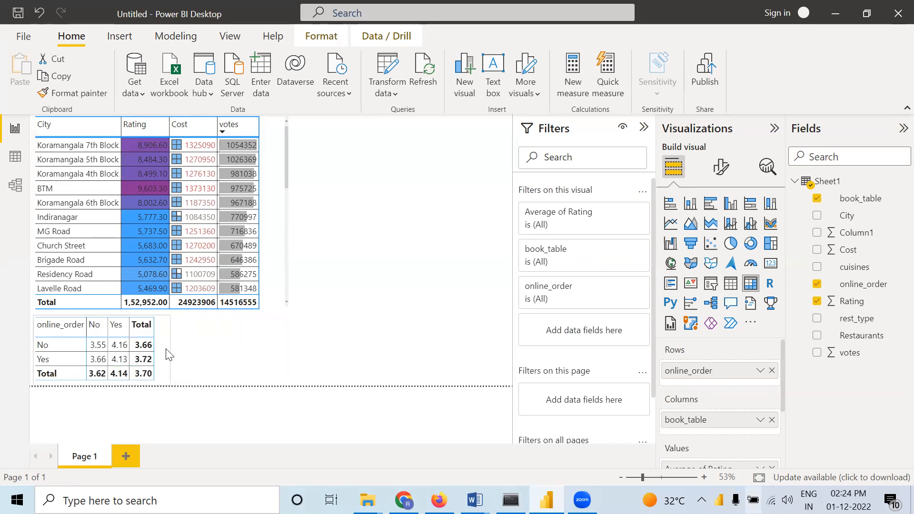
{"action": "left_click", "coordinate": [226, 353]}
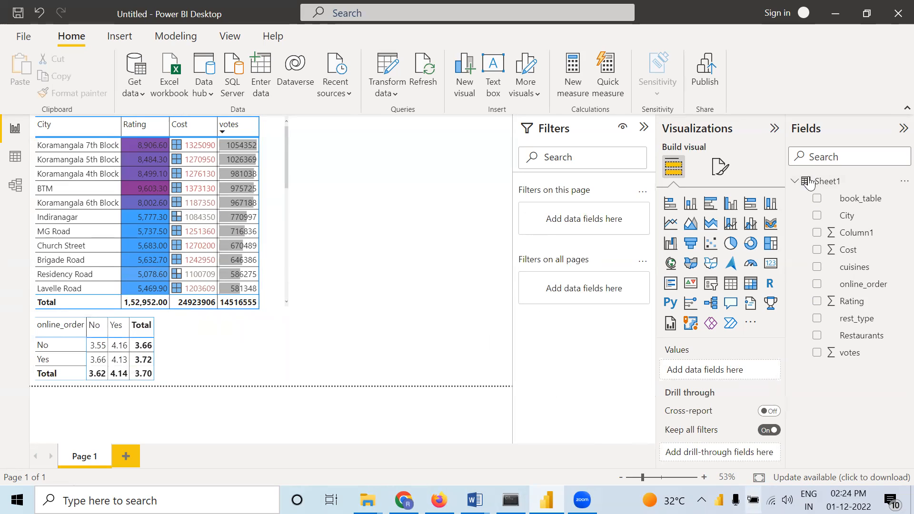
Insert an empty pie chart, place it to the right of the city table and enlarge it to nearly the table's height
{"action": "left_click", "coordinate": [731, 243]}
{"action": "left_click_drag", "start_coordinate": [174, 336], "coordinate": [417, 185]}
{"action": "left_click_drag", "start_coordinate": [476, 211], "coordinate": [480, 305]}
{"action": "left_click_drag", "start_coordinate": [349, 299], "coordinate": [314, 306]}
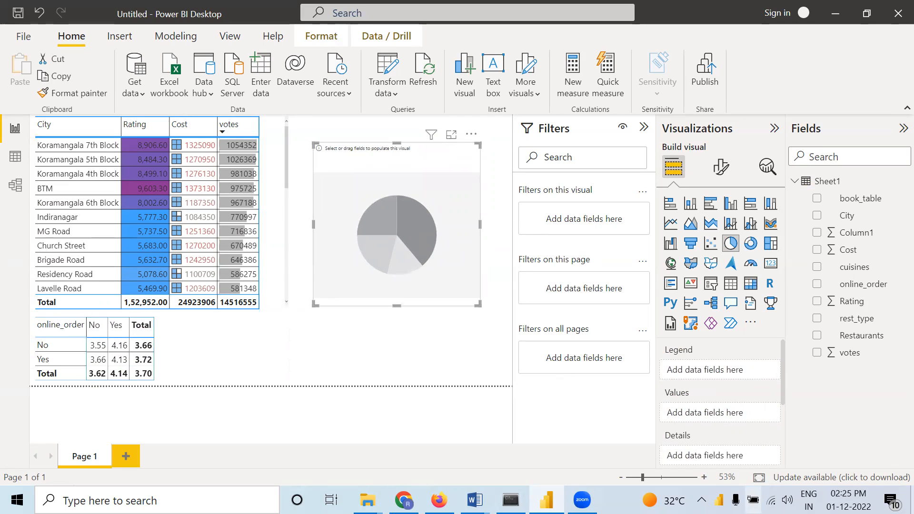
Build the pie chart with rest_type as its legend and the average of Rating as its values
{"action": "left_click_drag", "start_coordinate": [848, 327], "coordinate": [707, 370]}
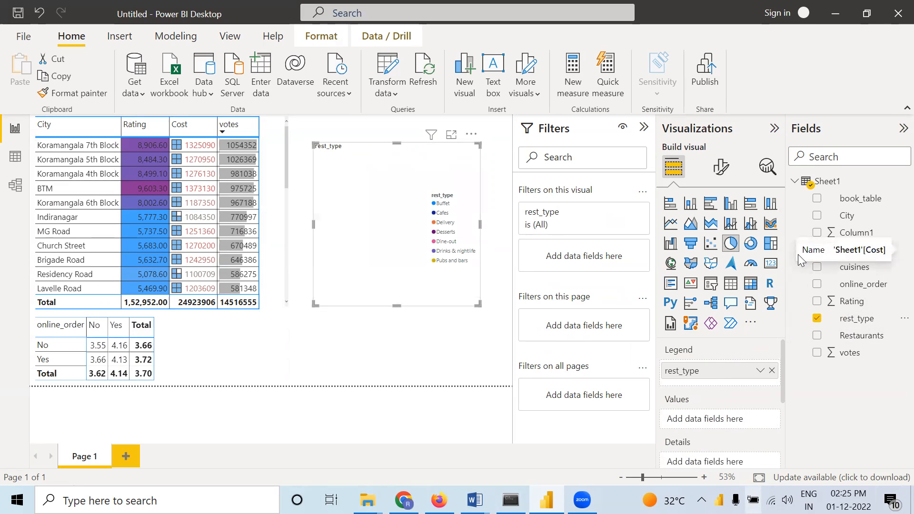
{"action": "left_click_drag", "start_coordinate": [852, 249], "coordinate": [733, 421]}
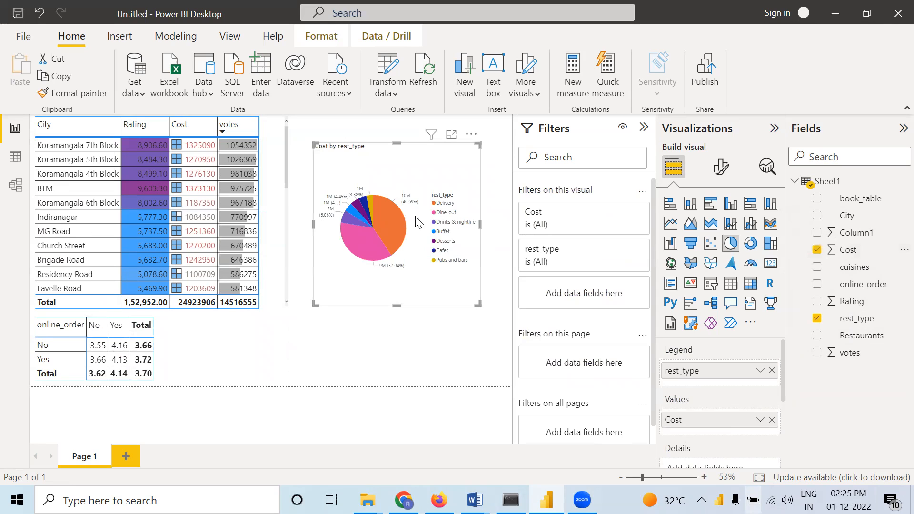
{"action": "left_click", "coordinate": [772, 420]}
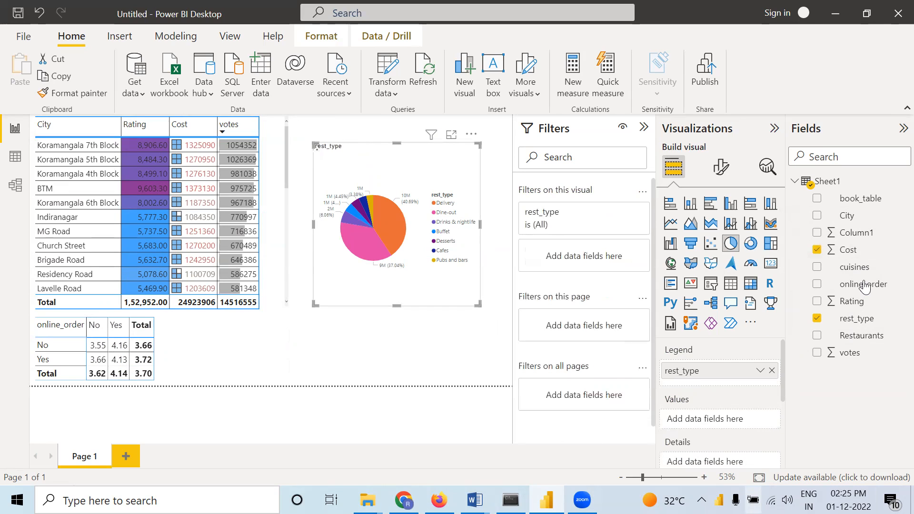
{"action": "mouse_move", "coordinate": [866, 301]}
{"action": "left_mouse_down"}
{"action": "mouse_move", "coordinate": [802, 335]}
{"action": "mouse_move", "coordinate": [731, 422]}
{"action": "mouse_move", "coordinate": [743, 422]}
{"action": "left_mouse_up"}
{"action": "left_click", "coordinate": [760, 419]}
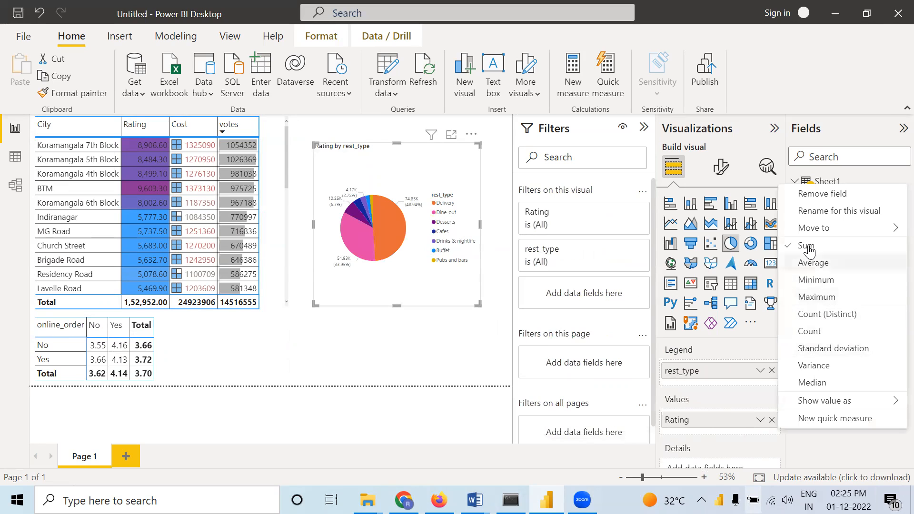
{"action": "left_click", "coordinate": [812, 262]}
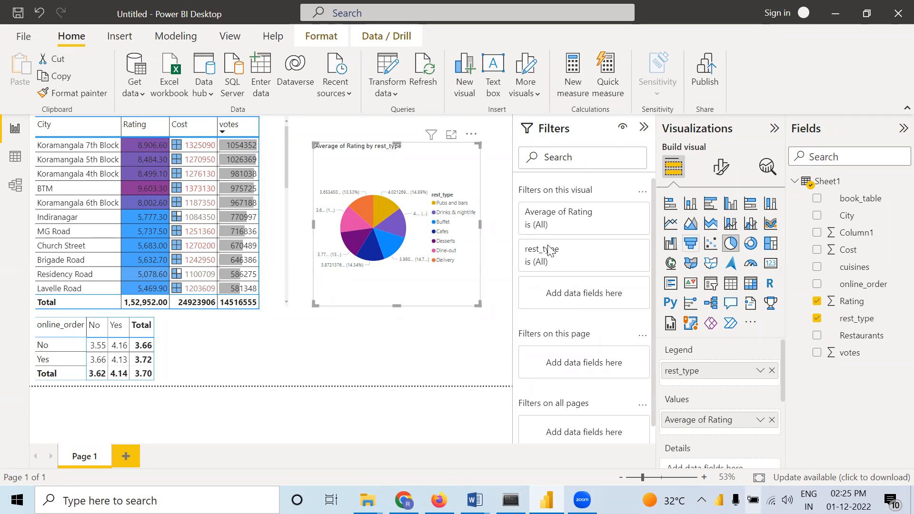
Convert the pie chart into a donut chart
{"action": "left_click", "coordinate": [750, 244]}
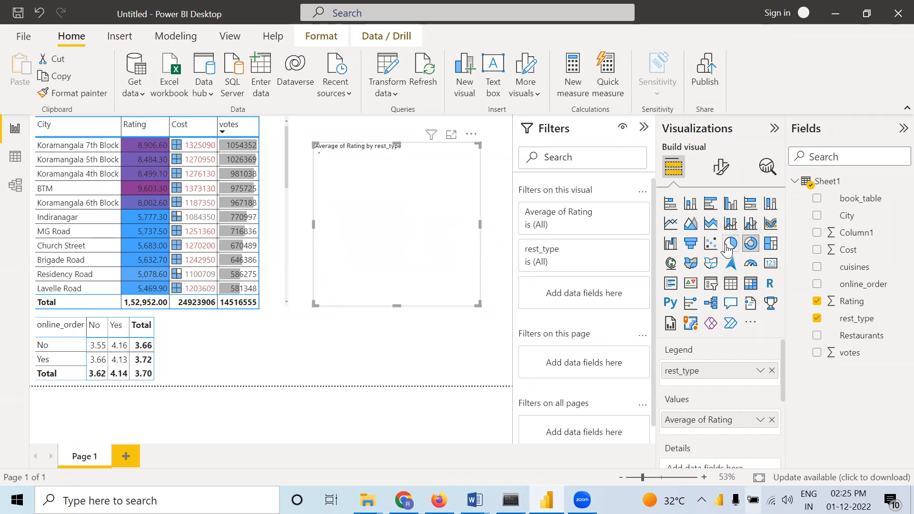
{"action": "left_click", "coordinate": [492, 268]}
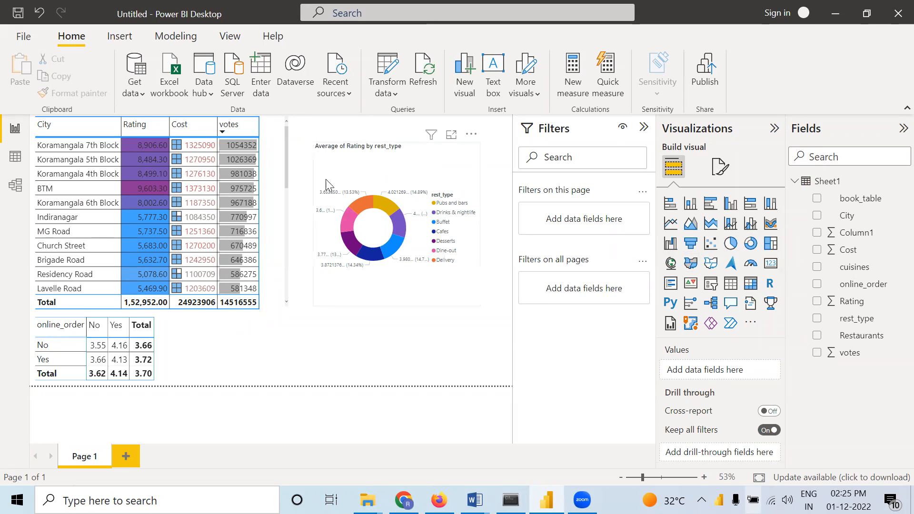
Filter the donut chart by rest_type to show only Cafes and Delivery
{"action": "left_click", "coordinate": [413, 165]}
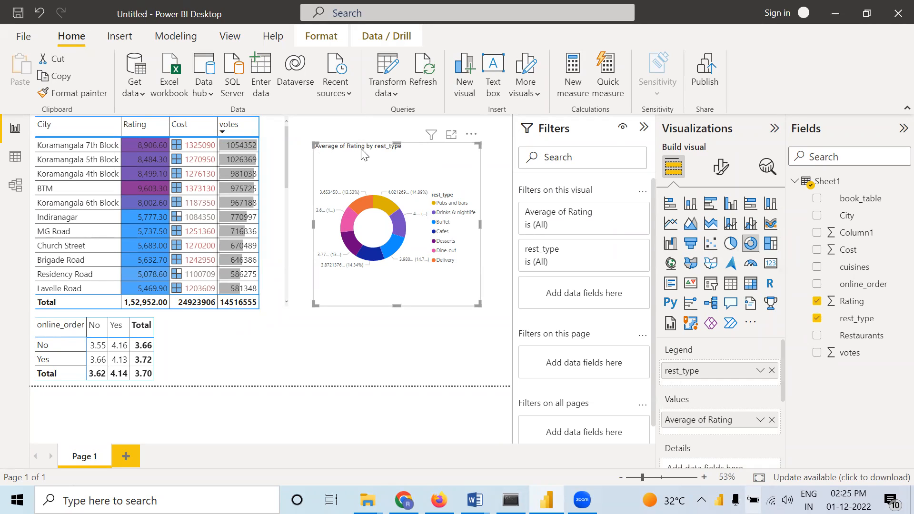
{"action": "mouse_move", "coordinate": [558, 252]}
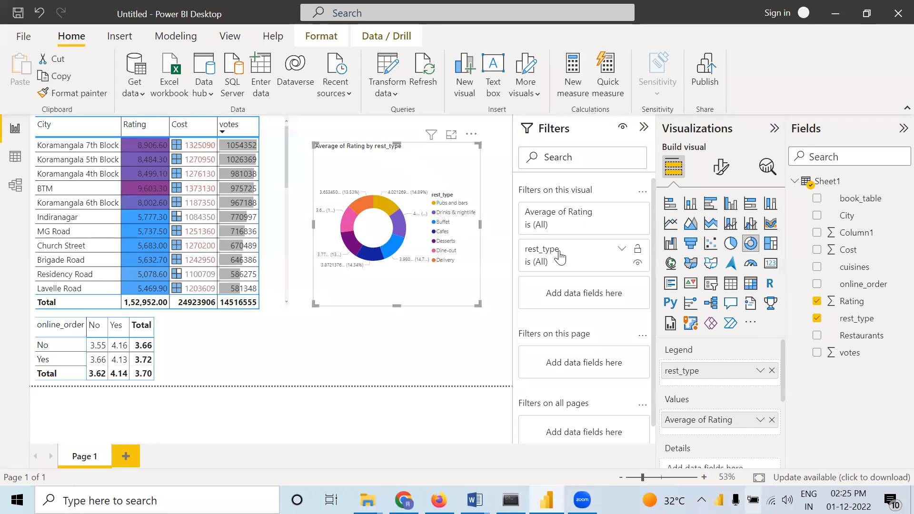
{"action": "left_click", "coordinate": [622, 250]}
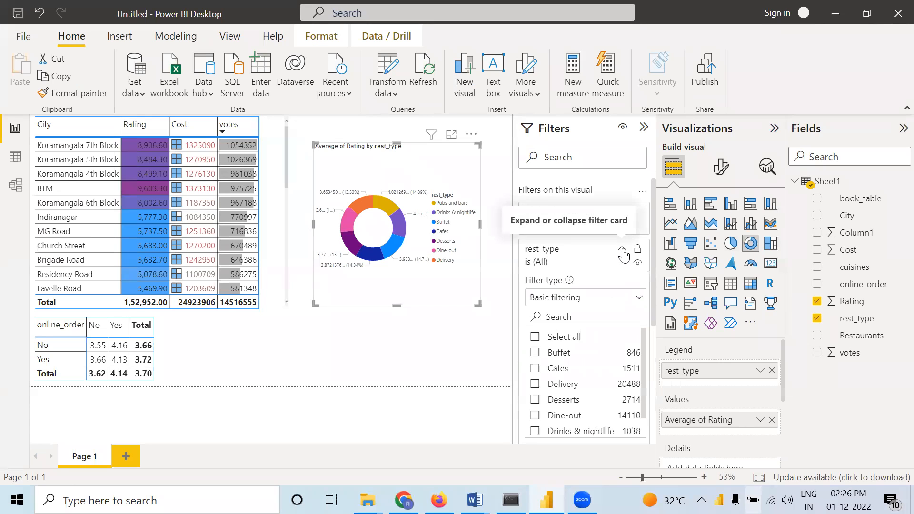
{"action": "scroll", "coordinate": [578, 309], "scroll_direction": "down", "scroll_amount": 3}
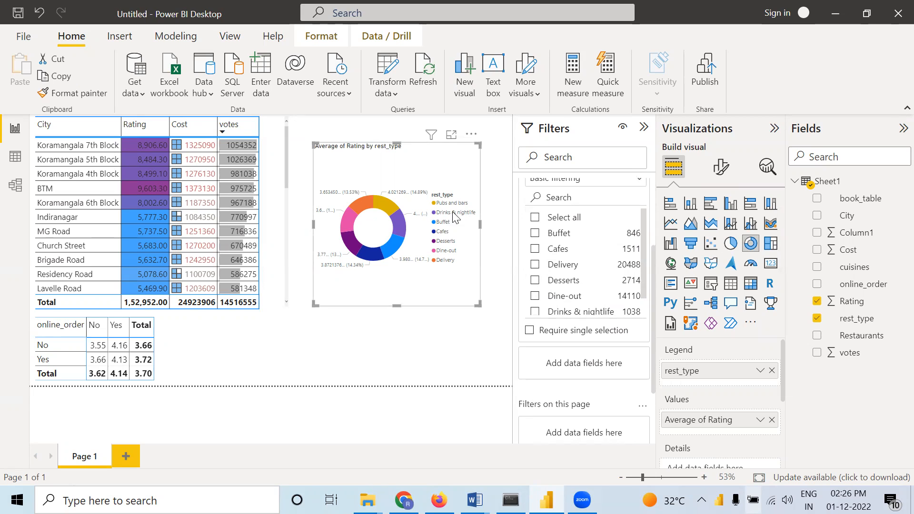
{"action": "scroll", "coordinate": [562, 247], "scroll_direction": "down", "scroll_amount": 1}
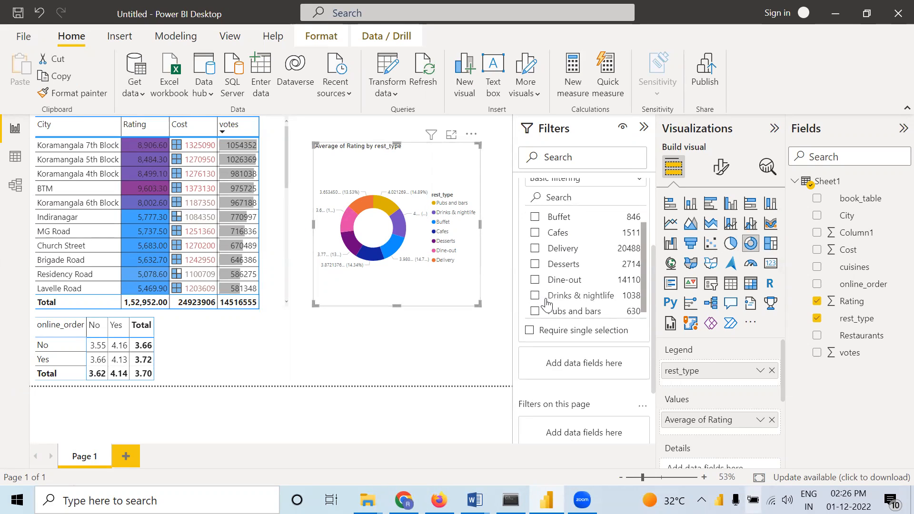
{"action": "left_click", "coordinate": [535, 234]}
{"action": "left_click", "coordinate": [535, 248]}
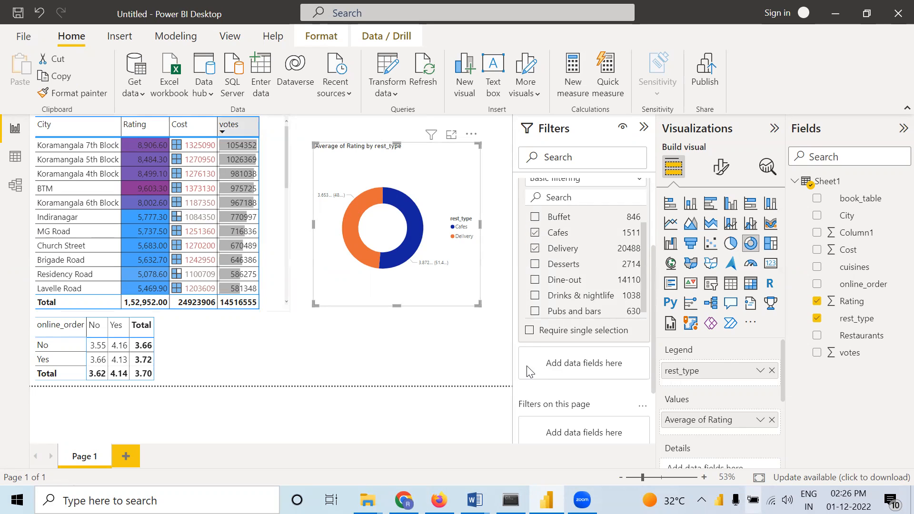
Clear the Cafes and Delivery selections from the donut chart's rest_type filter
{"action": "left_click", "coordinate": [534, 248]}
{"action": "left_click", "coordinate": [535, 232]}
{"action": "left_click", "coordinate": [395, 369]}
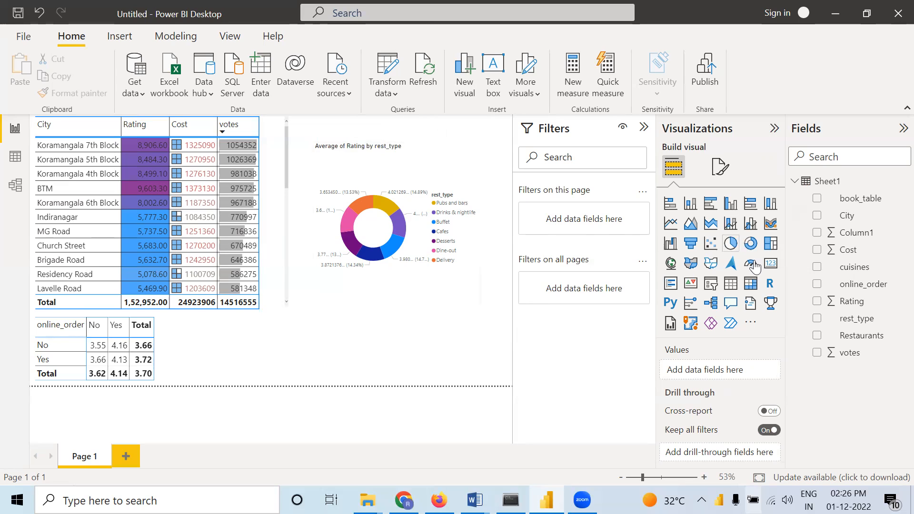
Insert an empty card, place it to the right of the city table's upper part, and move the donut chart down to the page's lower edge
{"action": "left_click", "coordinate": [772, 266]}
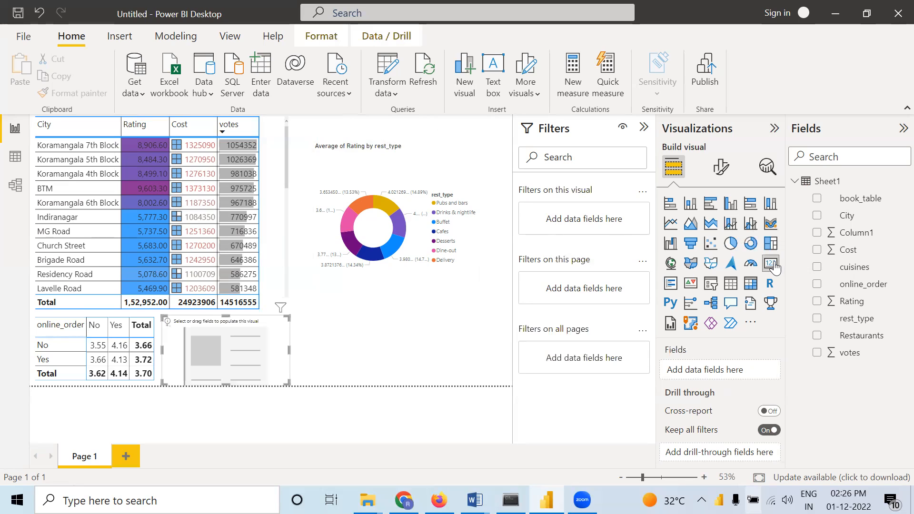
{"action": "left_click_drag", "start_coordinate": [231, 344], "coordinate": [350, 348]}
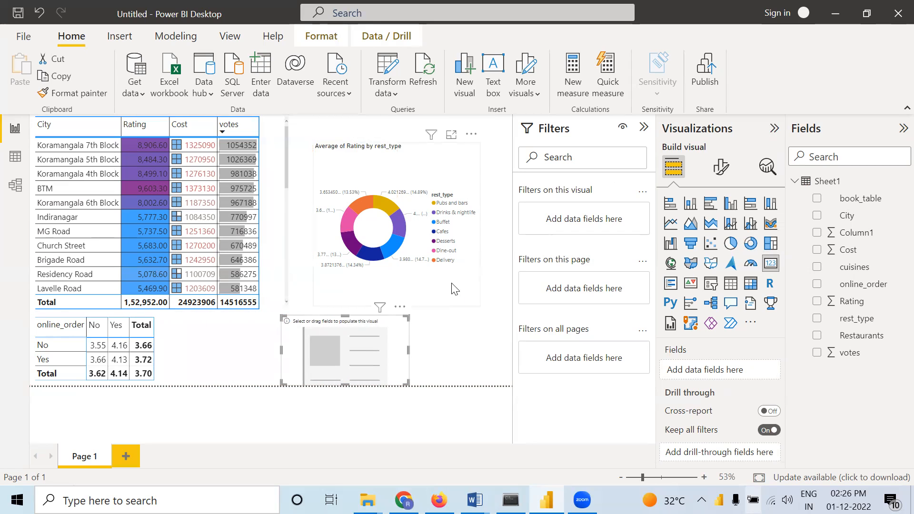
{"action": "left_click_drag", "start_coordinate": [457, 286], "coordinate": [469, 357]}
{"action": "left_click_drag", "start_coordinate": [312, 343], "coordinate": [335, 142]}
{"action": "left_click_drag", "start_coordinate": [432, 249], "coordinate": [406, 257]}
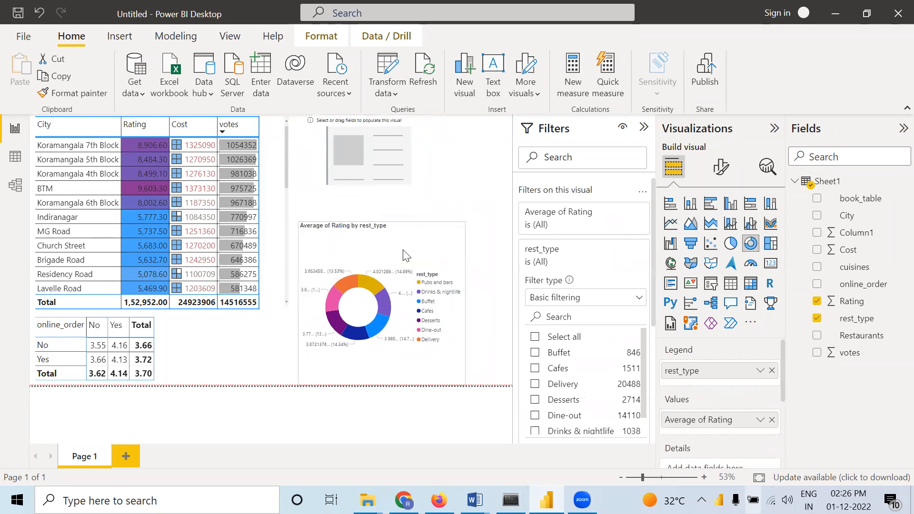
Show the average of Rating in the empty card and shrink the card slightly
{"action": "left_click", "coordinate": [387, 181]}
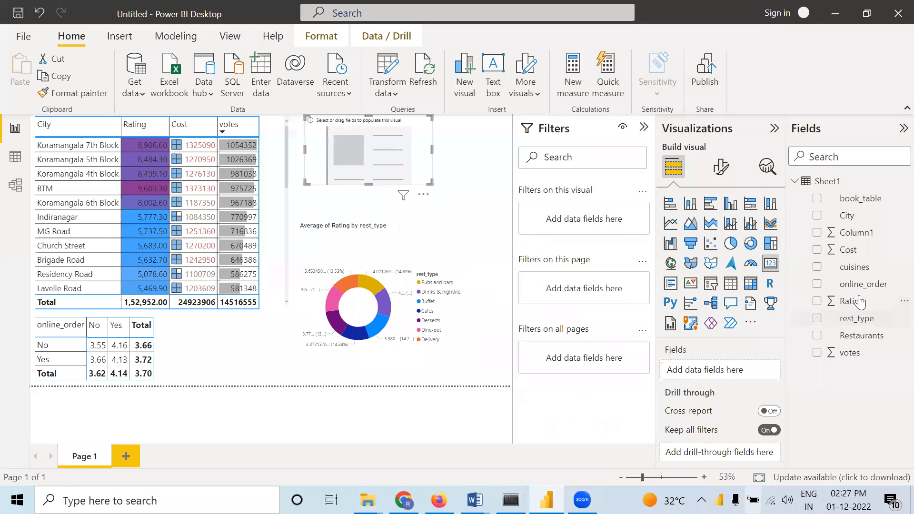
{"action": "left_click_drag", "start_coordinate": [860, 301], "coordinate": [728, 372]}
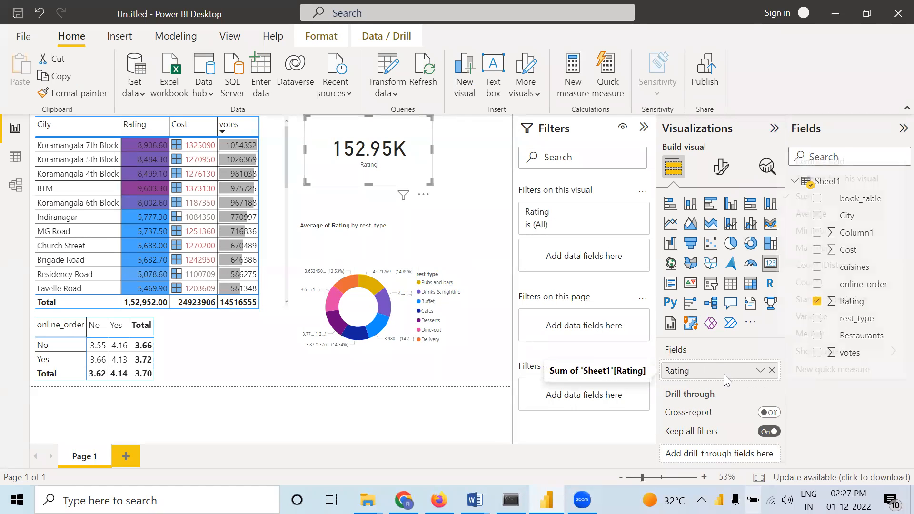
{"action": "left_click", "coordinate": [760, 370]}
{"action": "left_click", "coordinate": [813, 214]}
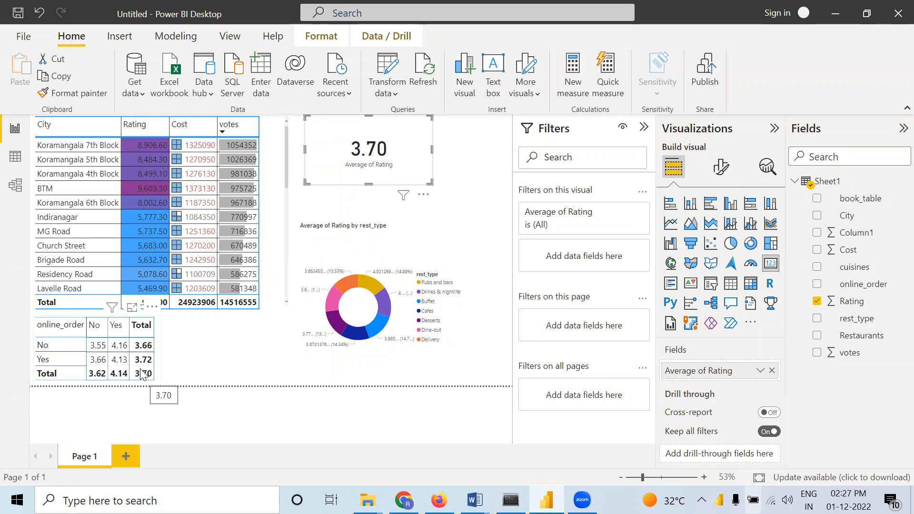
{"action": "left_click_drag", "start_coordinate": [430, 182], "coordinate": [393, 176]}
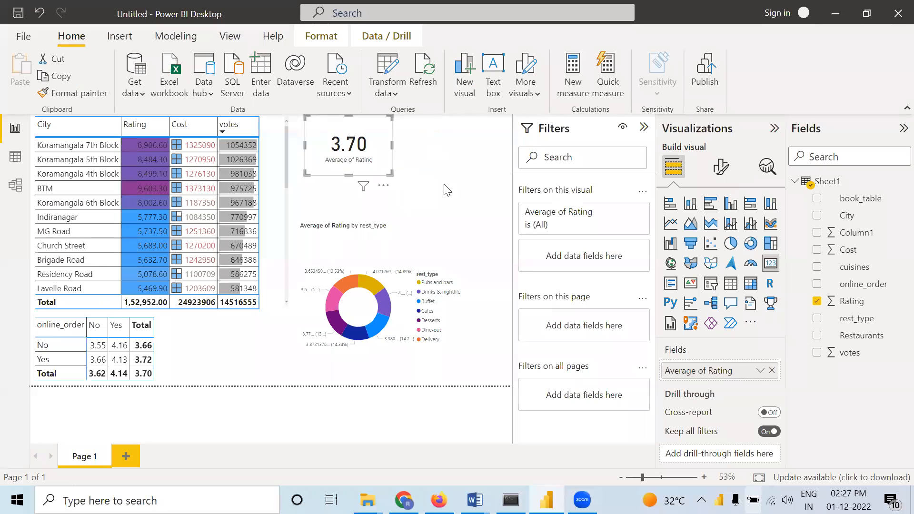
Insert a second, smaller card to the right of the average rating card, showing Cost
{"action": "left_click", "coordinate": [491, 262]}
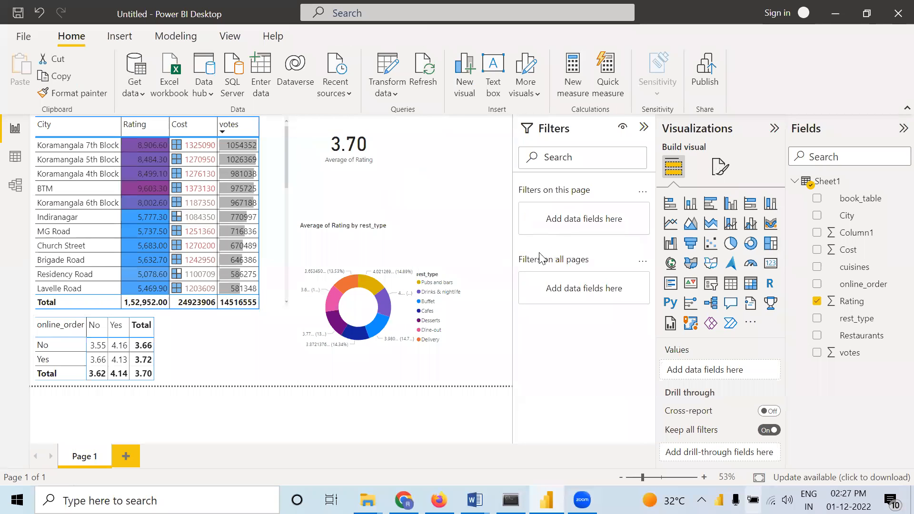
{"action": "left_click", "coordinate": [768, 266]}
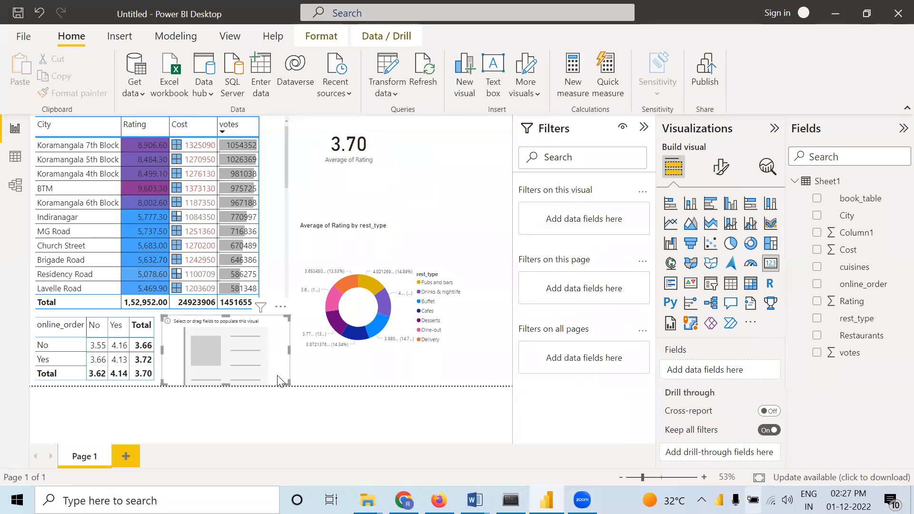
{"action": "left_click_drag", "start_coordinate": [286, 385], "coordinate": [470, 127]}
{"action": "left_click_drag", "start_coordinate": [832, 258], "coordinate": [713, 369]}
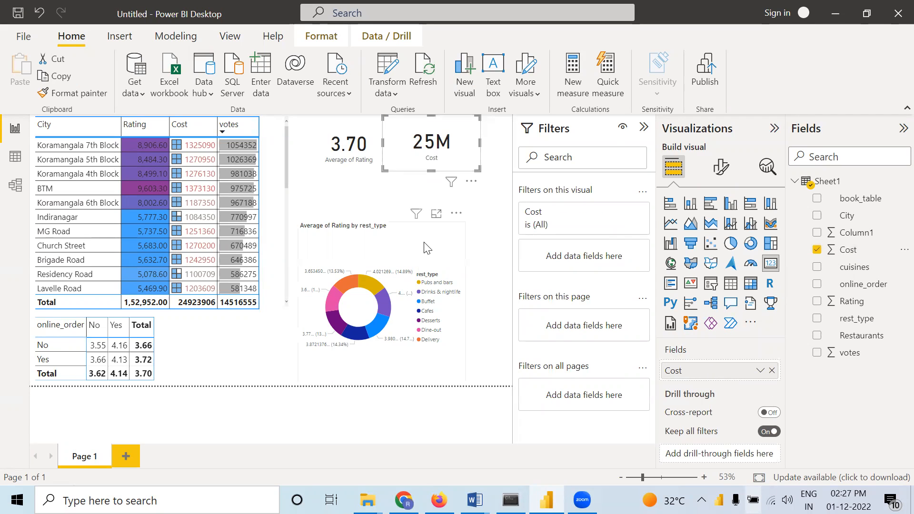
Shorten the donut chart from its upper edge and insert a card showing rest_type in the freed space above it
{"action": "left_click", "coordinate": [423, 265]}
{"action": "left_click_drag", "start_coordinate": [381, 220], "coordinate": [379, 264]}
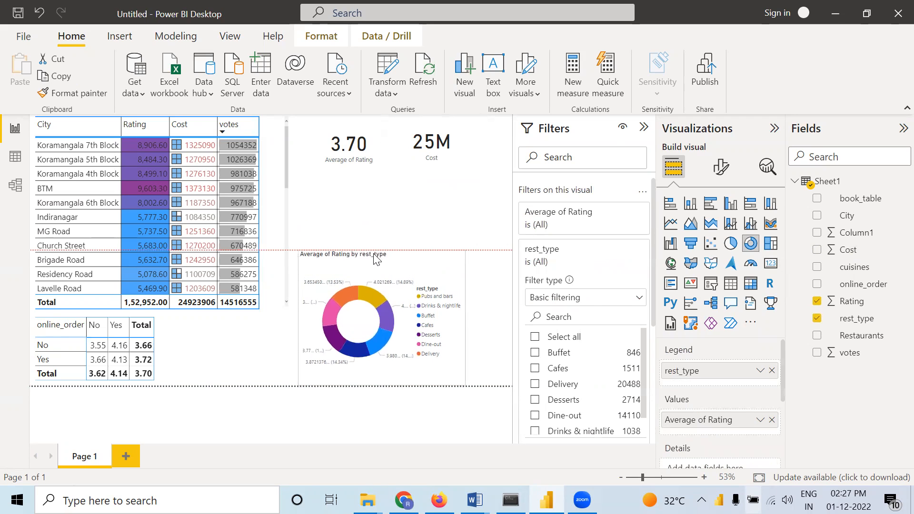
{"action": "left_click", "coordinate": [434, 203]}
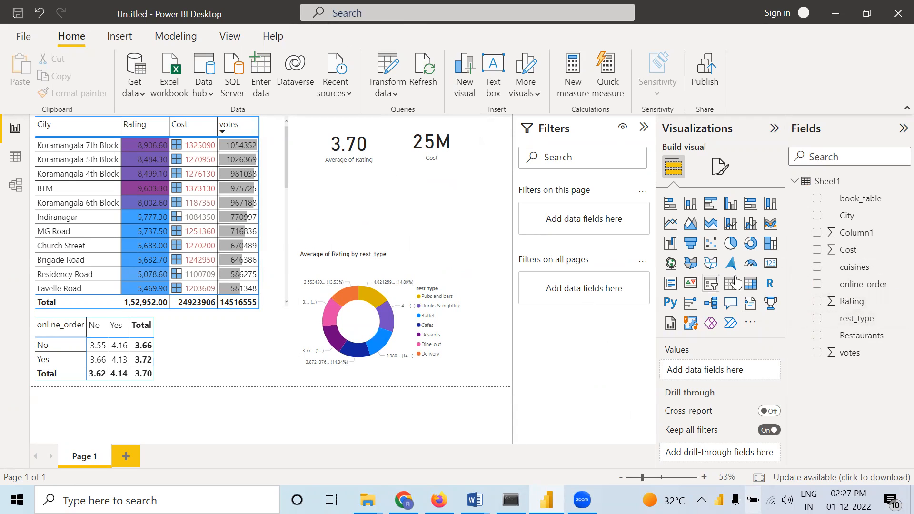
{"action": "left_click", "coordinate": [772, 265]}
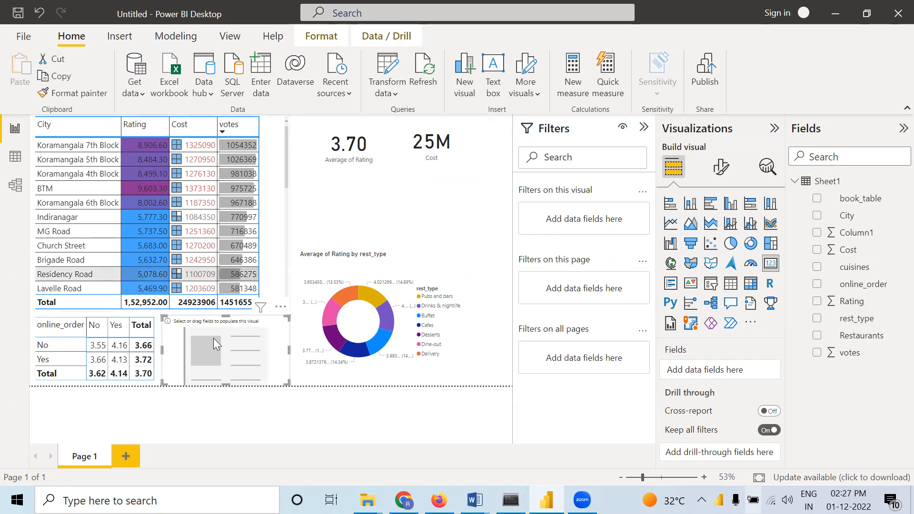
{"action": "left_click_drag", "start_coordinate": [216, 351], "coordinate": [354, 202]}
{"action": "left_click_drag", "start_coordinate": [850, 319], "coordinate": [702, 369]}
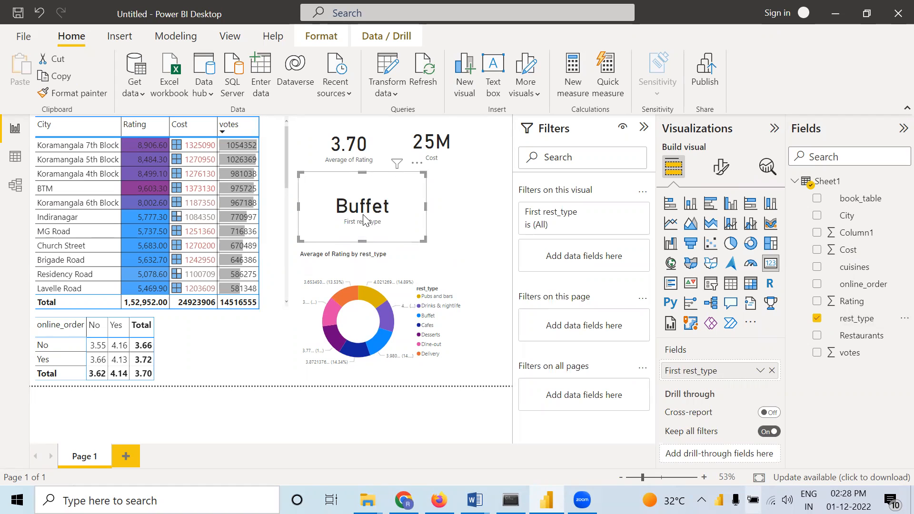
Examine the distinct rest_type values in the data table, then return to the report page
{"action": "left_click", "coordinate": [15, 156]}
{"action": "left_click", "coordinate": [560, 148]}
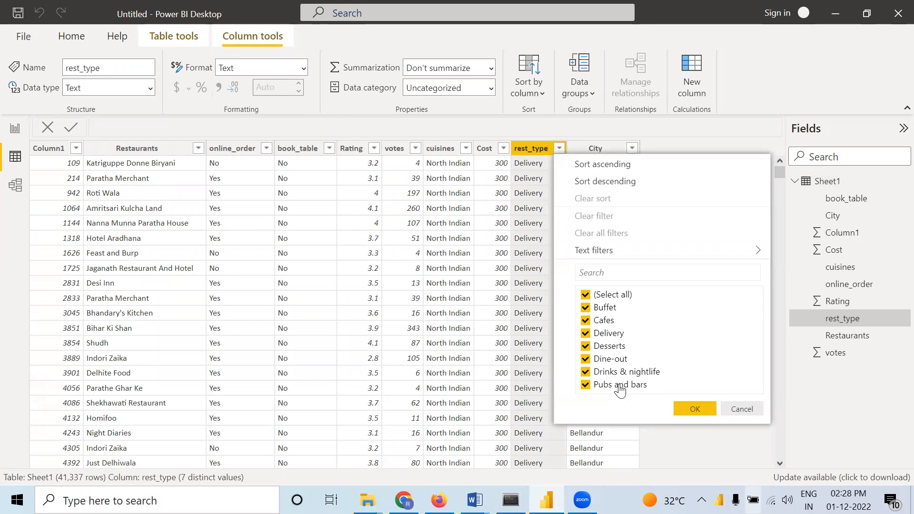
{"action": "left_click", "coordinate": [16, 131]}
{"action": "left_click", "coordinate": [15, 131]}
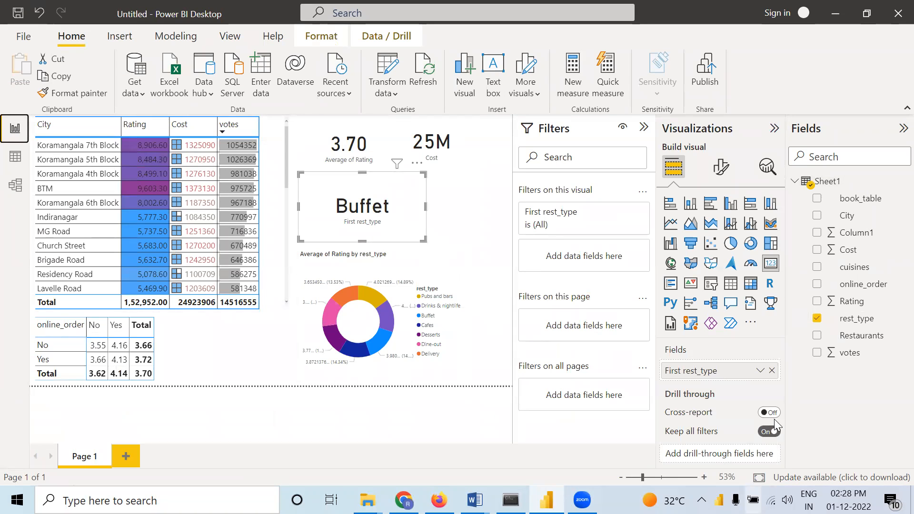
Set the rest_type card to show the Last value
{"action": "right_click", "coordinate": [720, 369]}
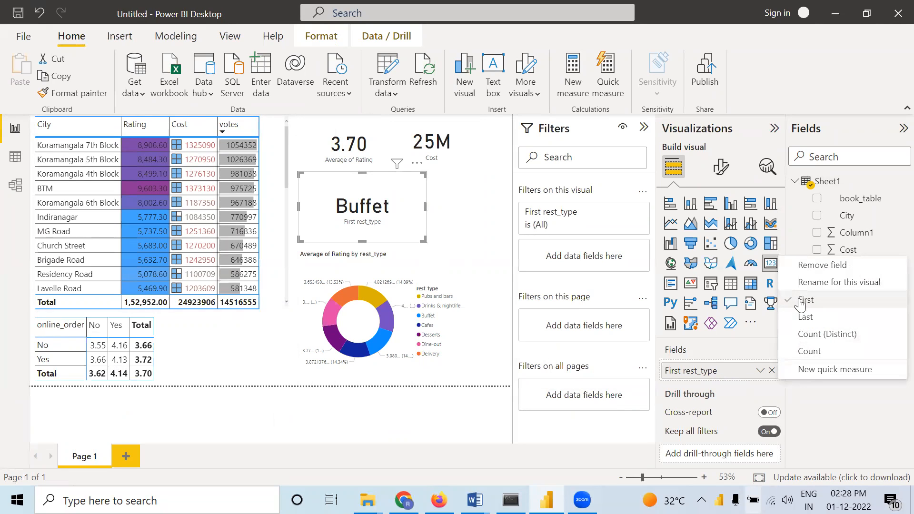
{"action": "left_click", "coordinate": [801, 317]}
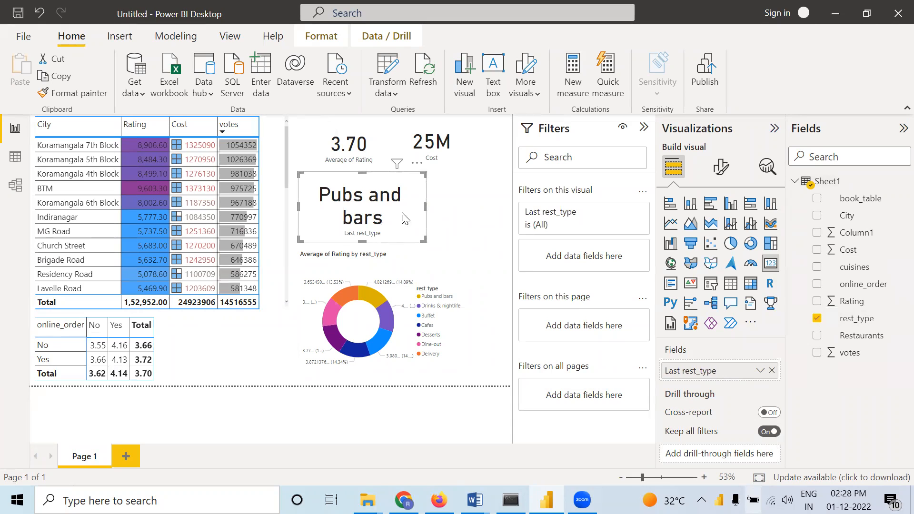
Summarize the rest_type card as Count (Distinct) and shrink the card slightly
{"action": "right_click", "coordinate": [730, 370]}
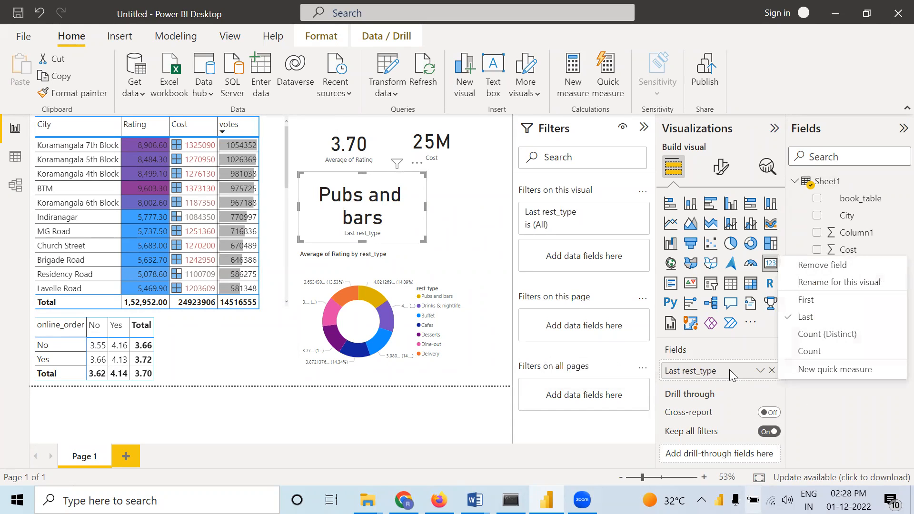
{"action": "left_click", "coordinate": [803, 336]}
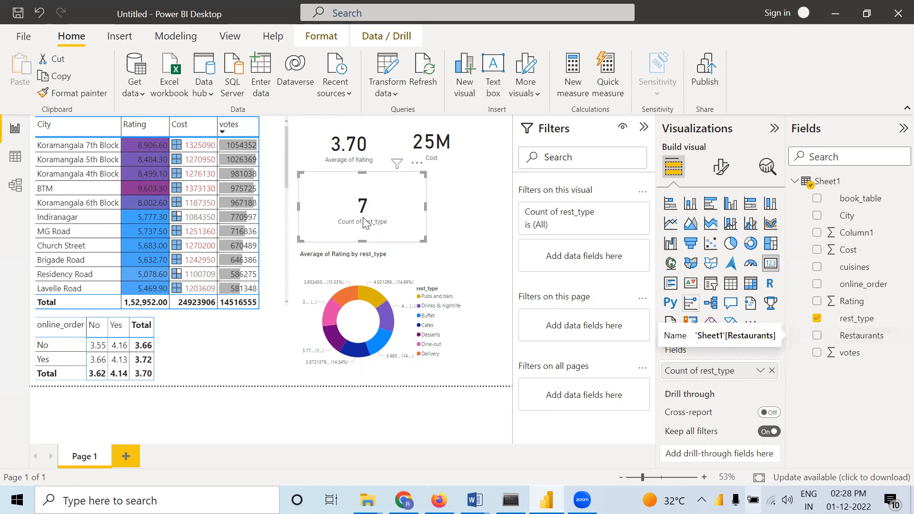
{"action": "left_click_drag", "start_coordinate": [425, 238], "coordinate": [399, 234]}
{"action": "left_click", "coordinate": [453, 230]}
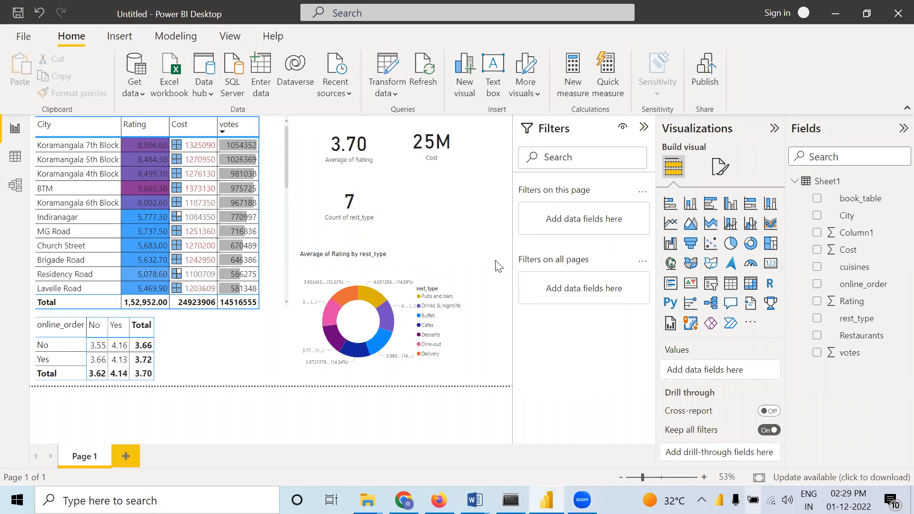
Examine the size and other general format properties of the rest_type count card
{"action": "left_click", "coordinate": [372, 193]}
{"action": "right_click", "coordinate": [372, 192]}
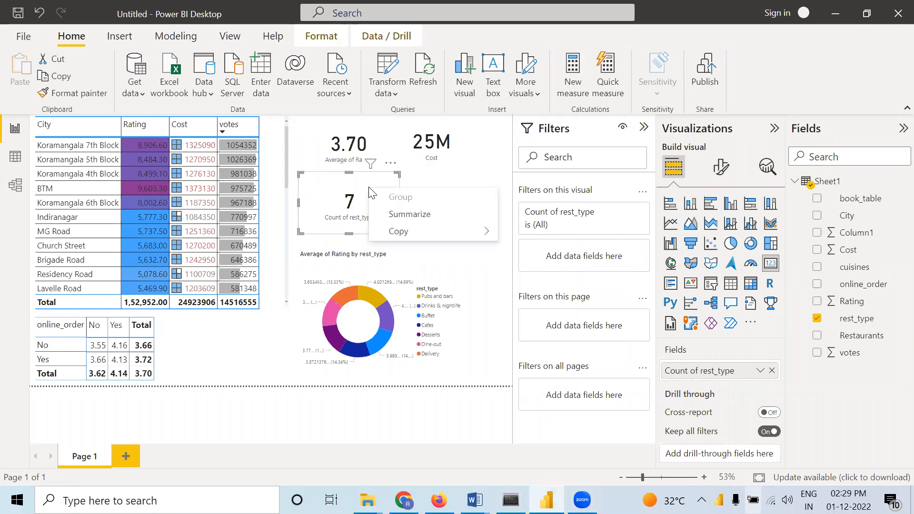
{"action": "left_click", "coordinate": [360, 192]}
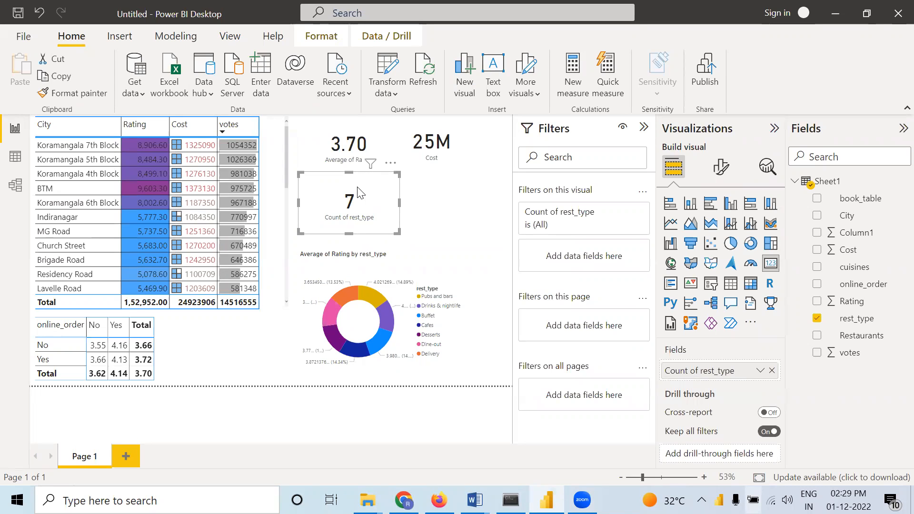
{"action": "left_click", "coordinate": [720, 167]}
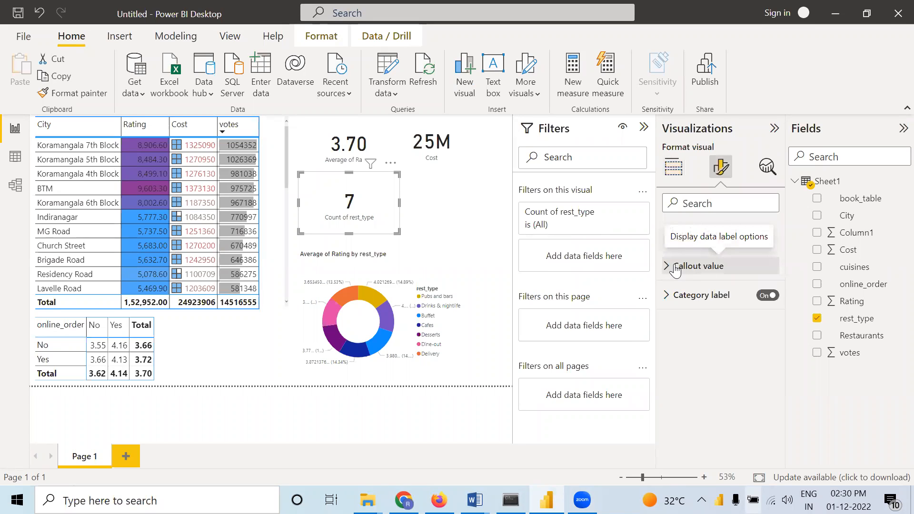
{"action": "left_click", "coordinate": [718, 233]}
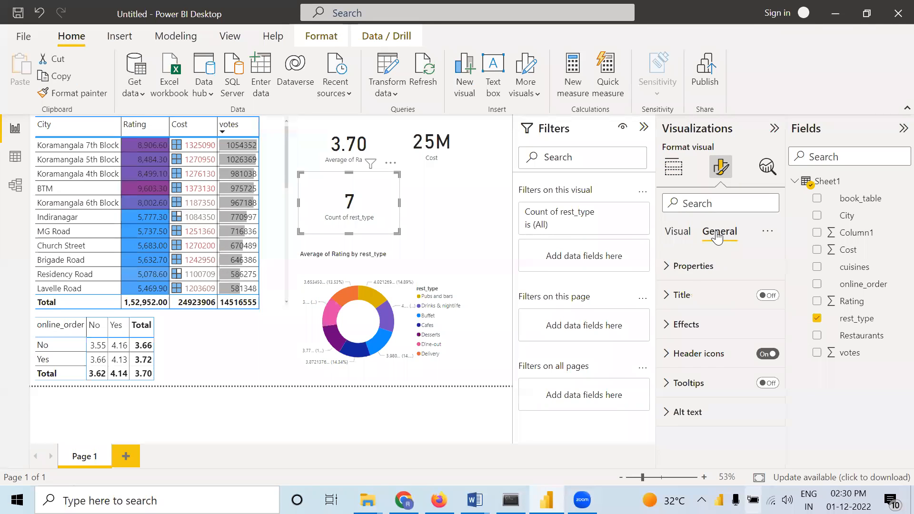
{"action": "left_click", "coordinate": [668, 267]}
{"action": "scroll", "coordinate": [723, 312], "scroll_direction": "down", "scroll_amount": 3}
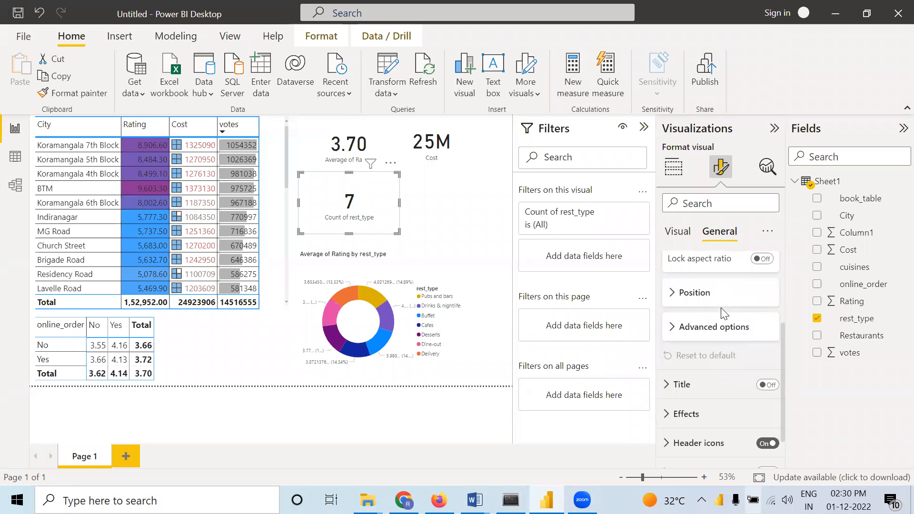
{"action": "scroll", "coordinate": [724, 314], "scroll_direction": "up", "scroll_amount": 3}
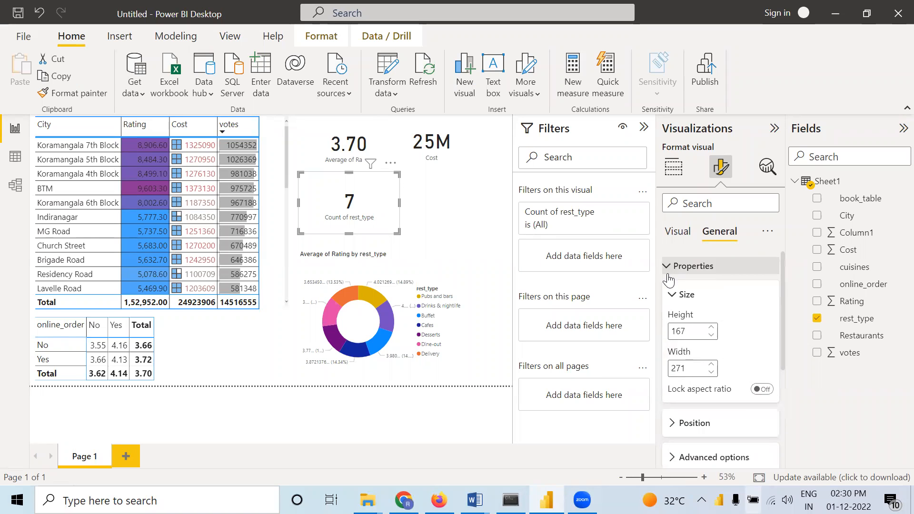
{"action": "left_click", "coordinate": [670, 267]}
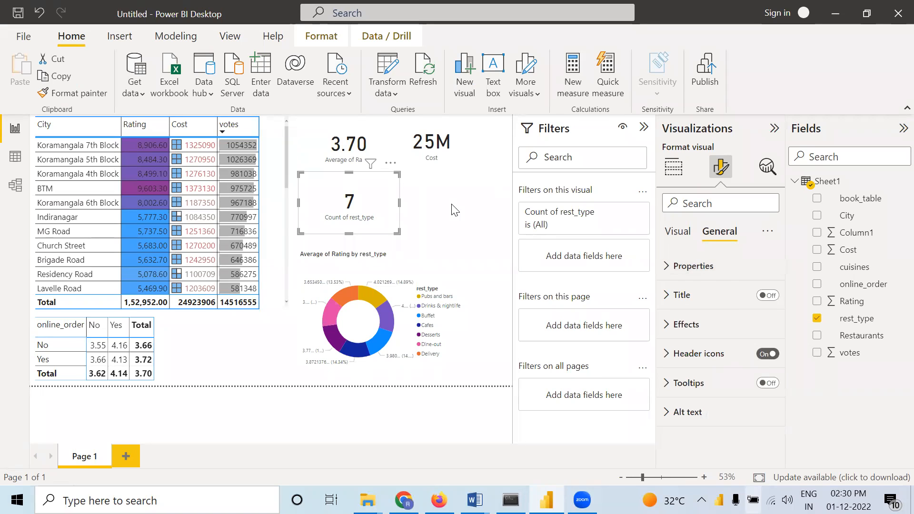
{"action": "left_click", "coordinate": [400, 182]}
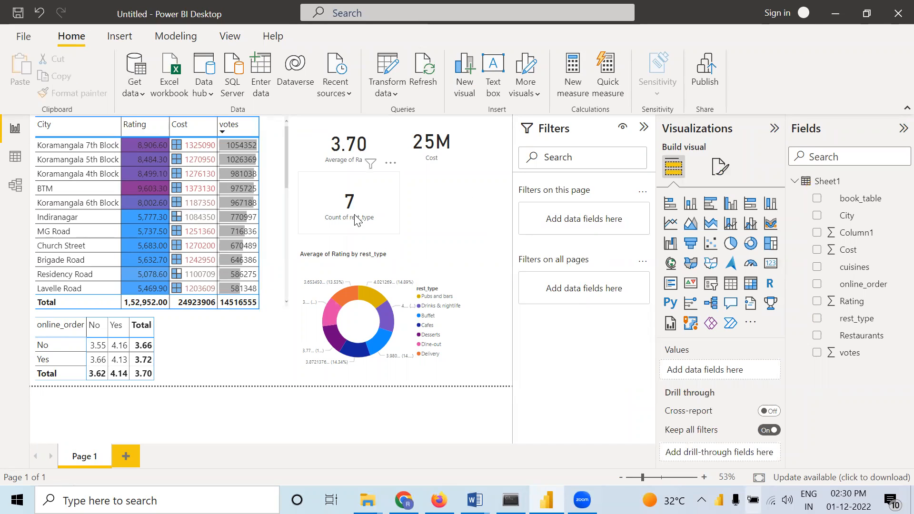
{"action": "left_click", "coordinate": [380, 206]}
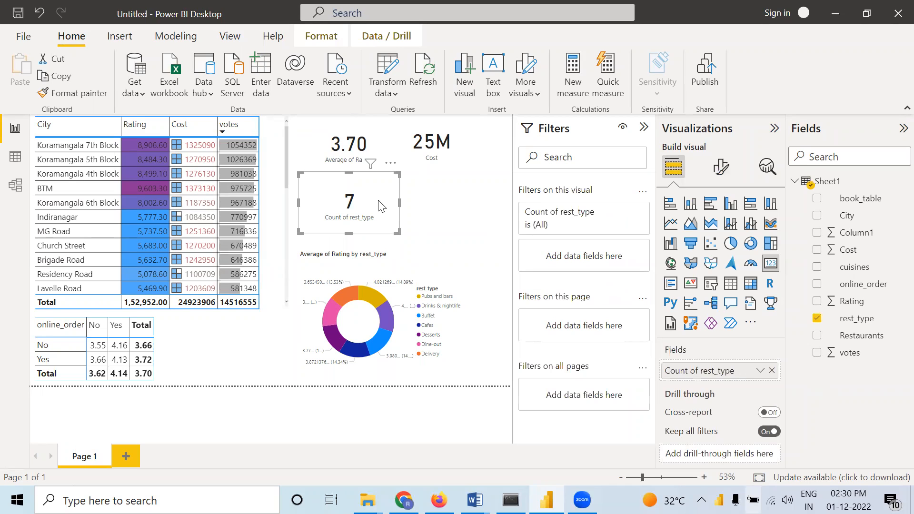
{"action": "left_click", "coordinate": [431, 208]}
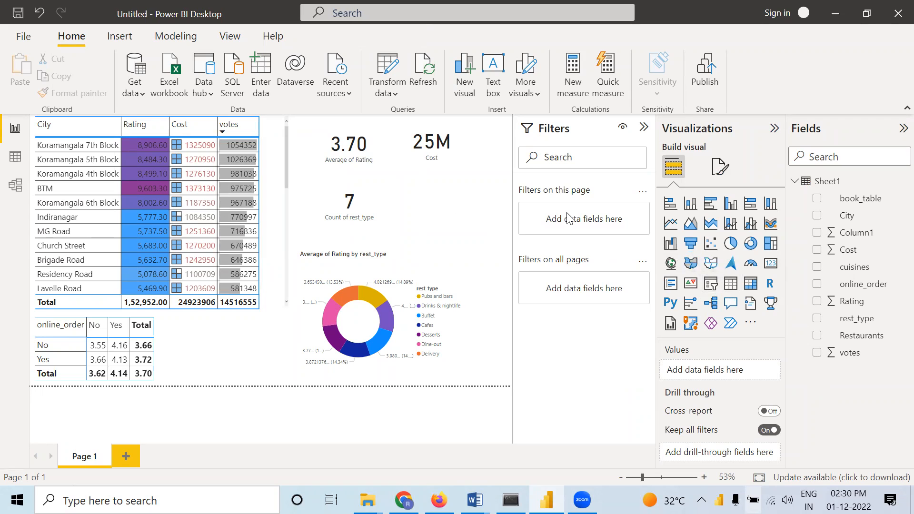
{"action": "left_click", "coordinate": [427, 270]}
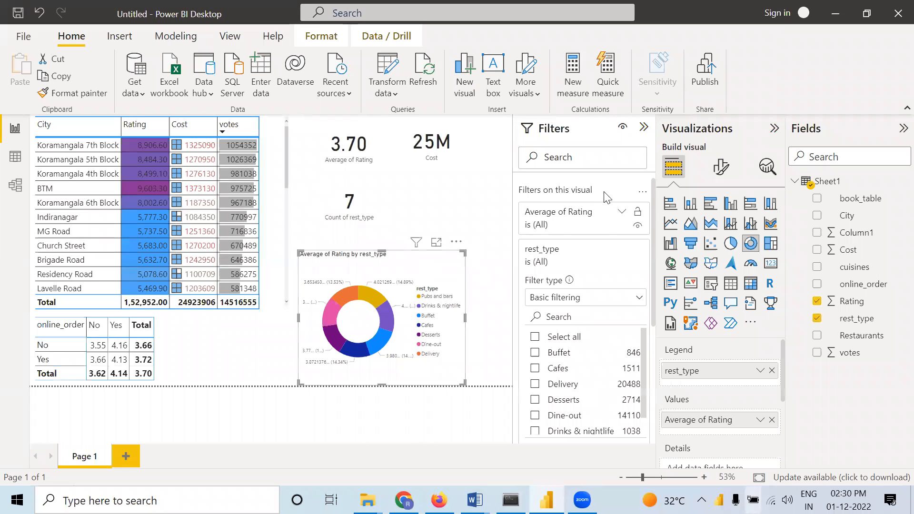
{"action": "left_click", "coordinate": [500, 213]}
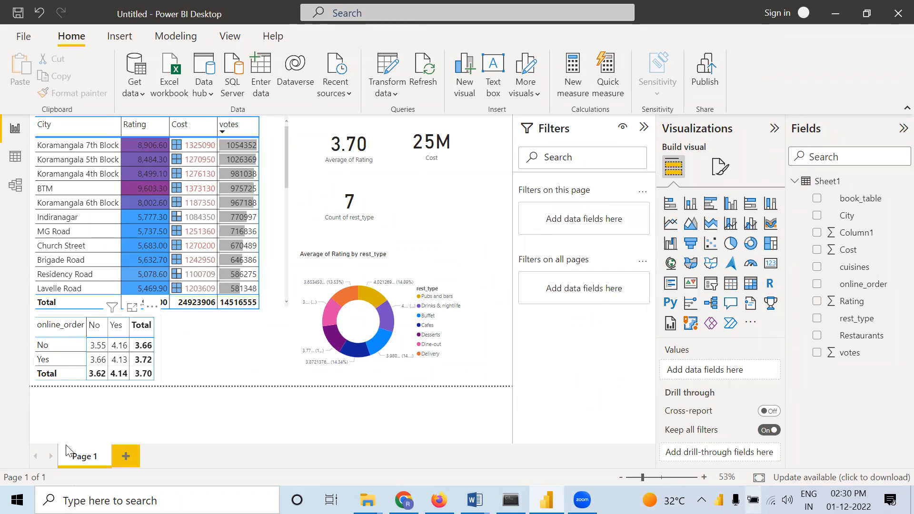
Add a second report page and insert a map visual on it with City as the location
{"action": "left_click", "coordinate": [129, 456]}
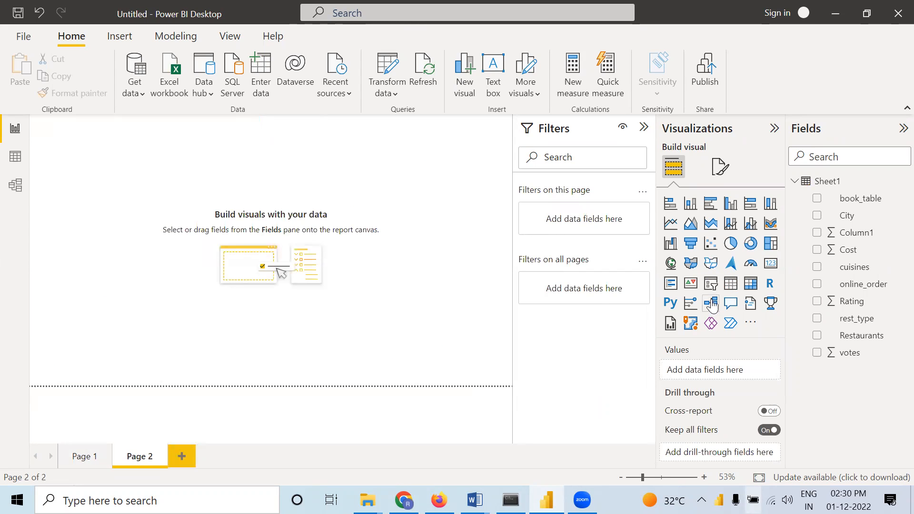
{"action": "left_click", "coordinate": [670, 263]}
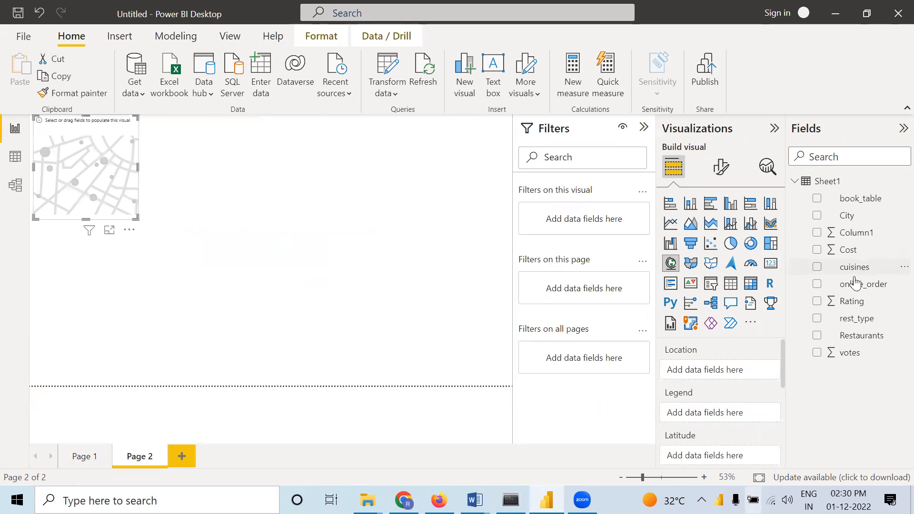
{"action": "left_click_drag", "start_coordinate": [859, 222], "coordinate": [714, 374]}
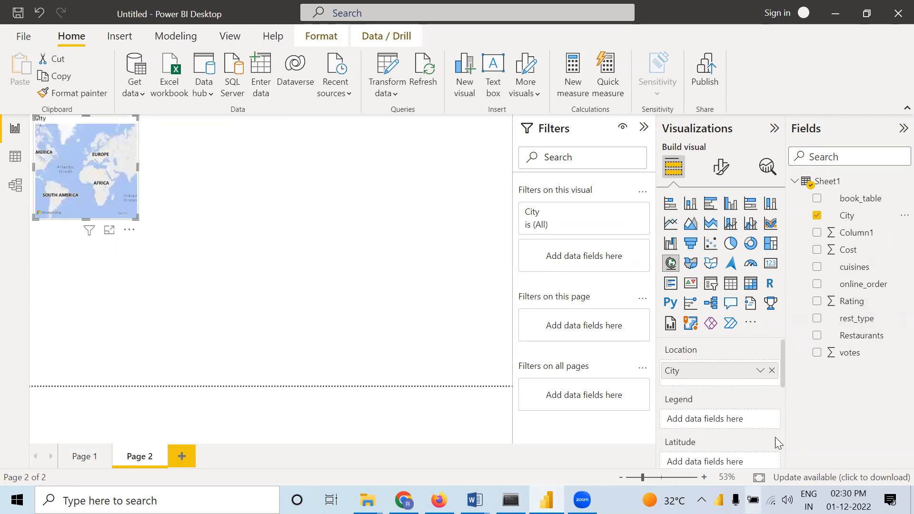
{"action": "scroll", "coordinate": [779, 443], "scroll_direction": "down", "scroll_amount": 5}
{"action": "left_click_drag", "start_coordinate": [785, 451], "coordinate": [790, 372]}
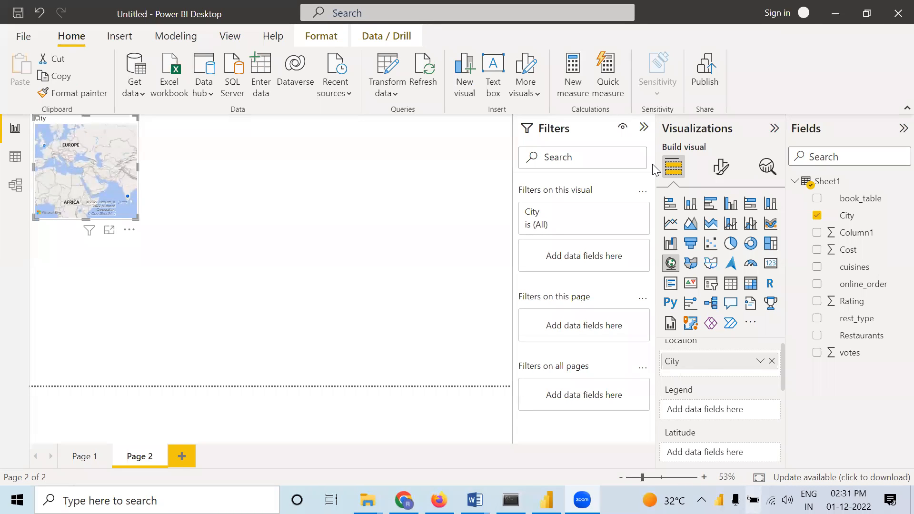
{"action": "left_click", "coordinate": [249, 195]}
{"action": "left_click", "coordinate": [15, 128]}
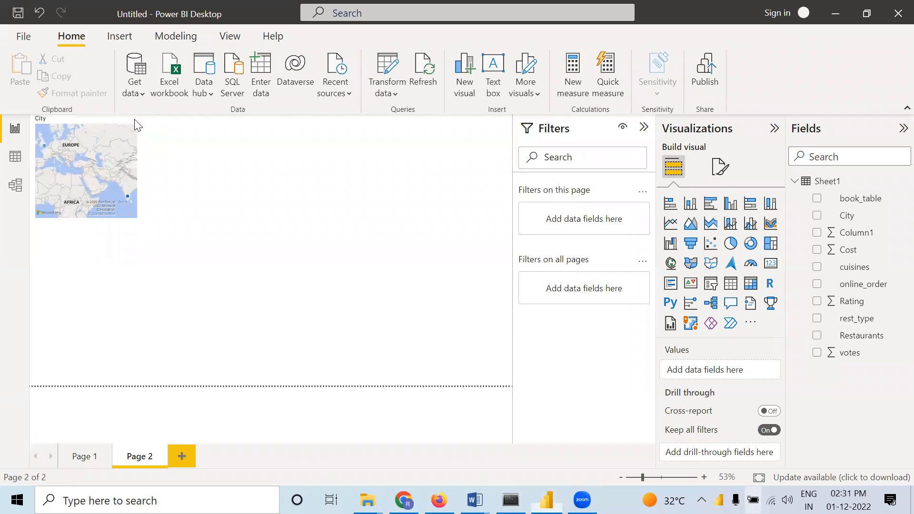
Return to Page 1 and check the summarization options of the rest_type card's field
{"action": "left_click", "coordinate": [84, 456]}
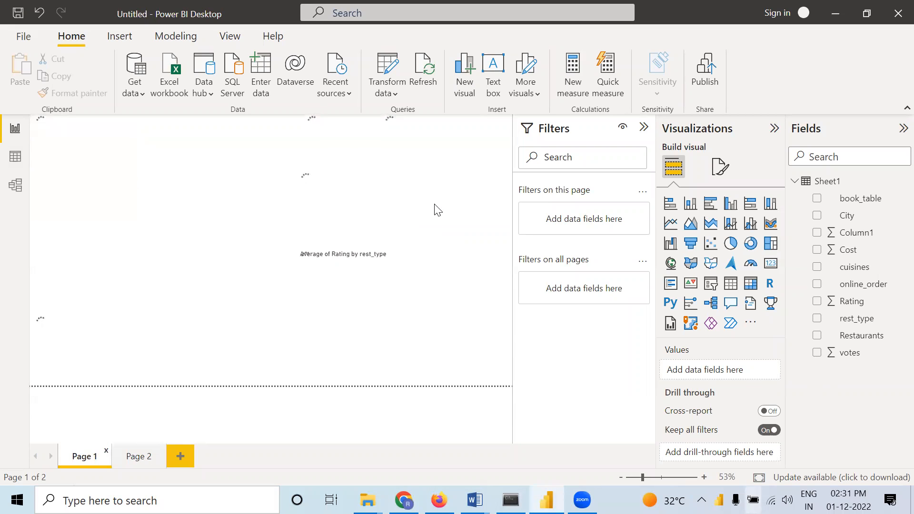
{"action": "left_click", "coordinate": [364, 197]}
{"action": "right_click", "coordinate": [364, 197]}
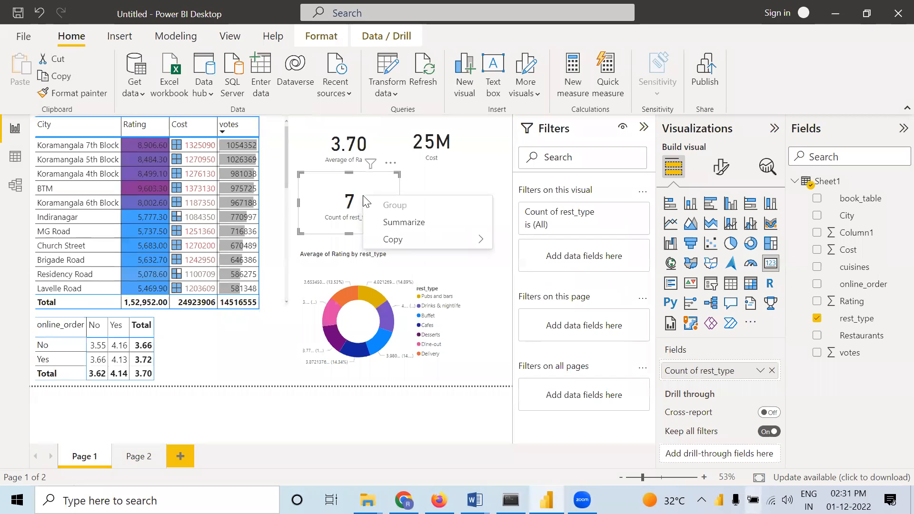
{"action": "right_click", "coordinate": [731, 376]}
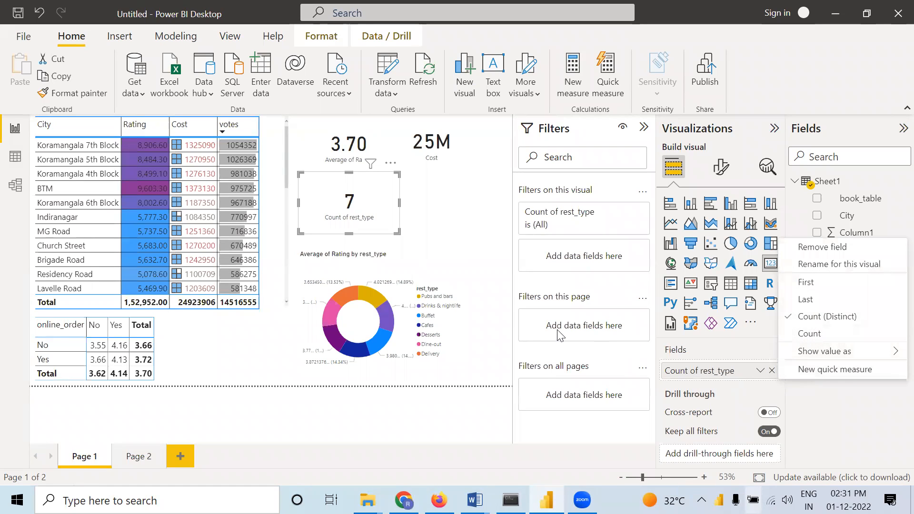
Examine the callout value and category label format settings of the rest_type card
{"action": "left_click", "coordinate": [728, 170]}
{"action": "left_click", "coordinate": [724, 173]}
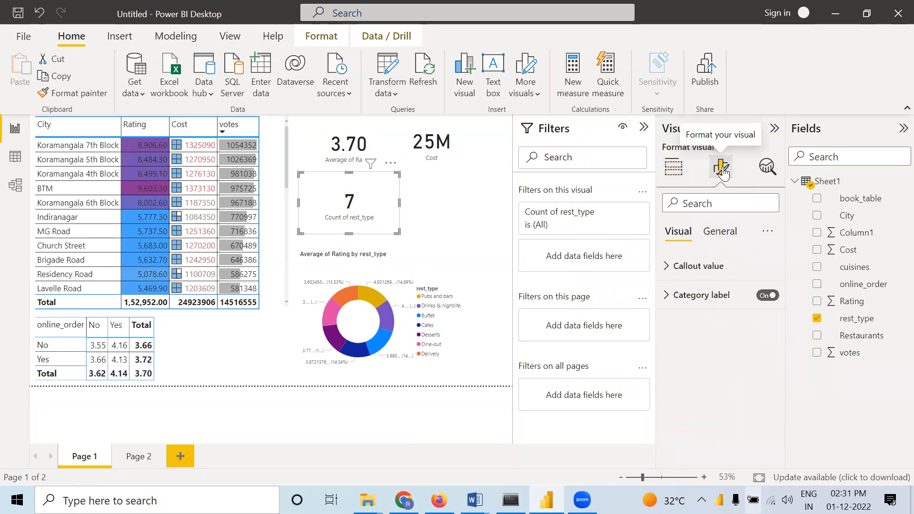
{"action": "left_click", "coordinate": [720, 232]}
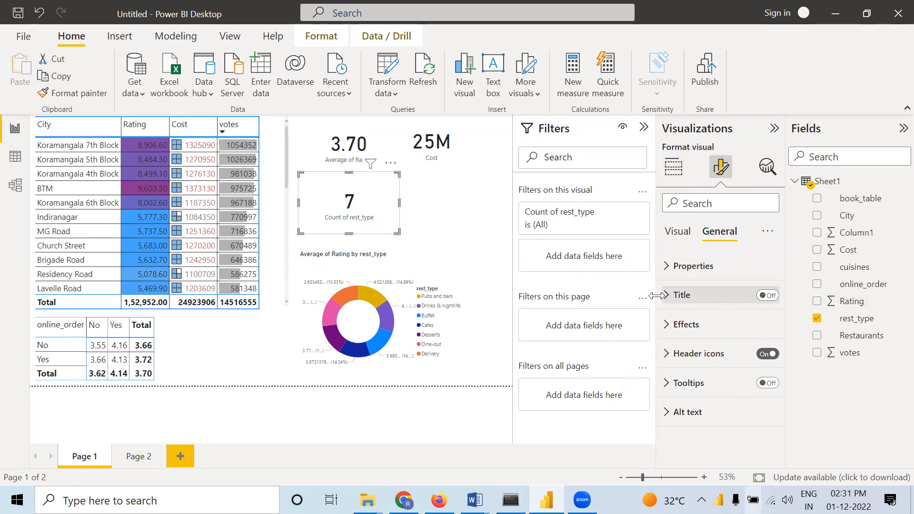
{"action": "left_click", "coordinate": [678, 234]}
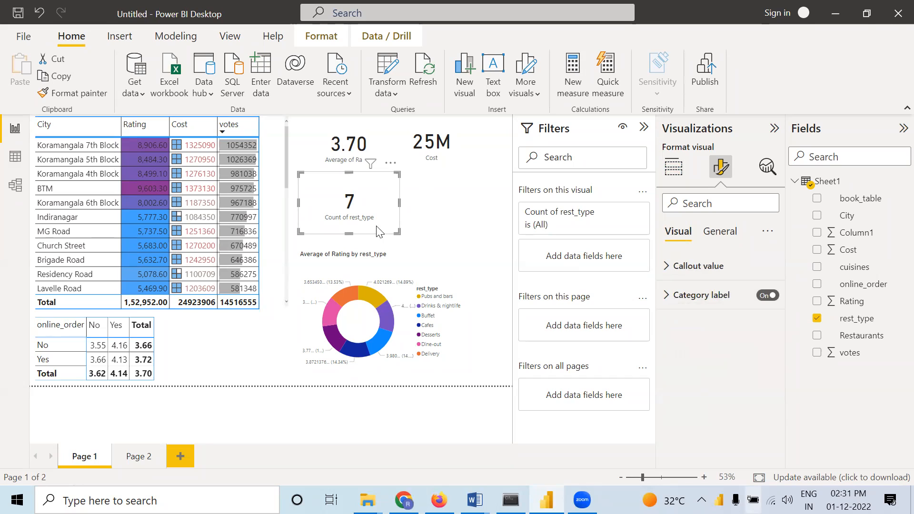
{"action": "left_click", "coordinate": [667, 295]}
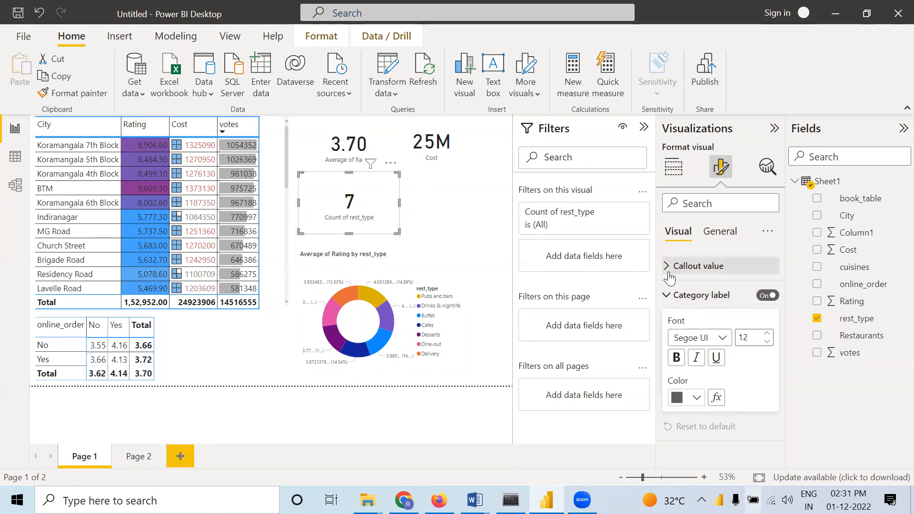
{"action": "left_click", "coordinate": [671, 274]}
{"action": "scroll", "coordinate": [753, 381], "scroll_direction": "down", "scroll_amount": 1}
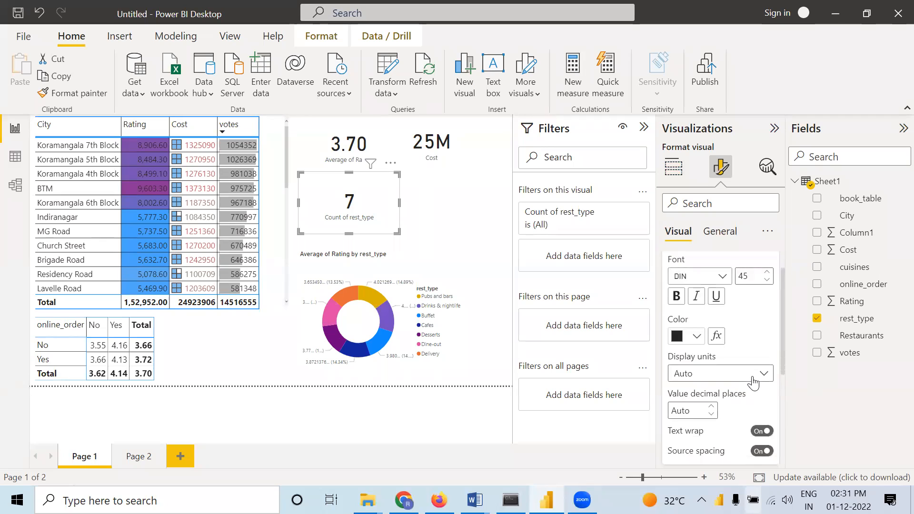
{"action": "scroll", "coordinate": [740, 376], "scroll_direction": "down", "scroll_amount": 5}
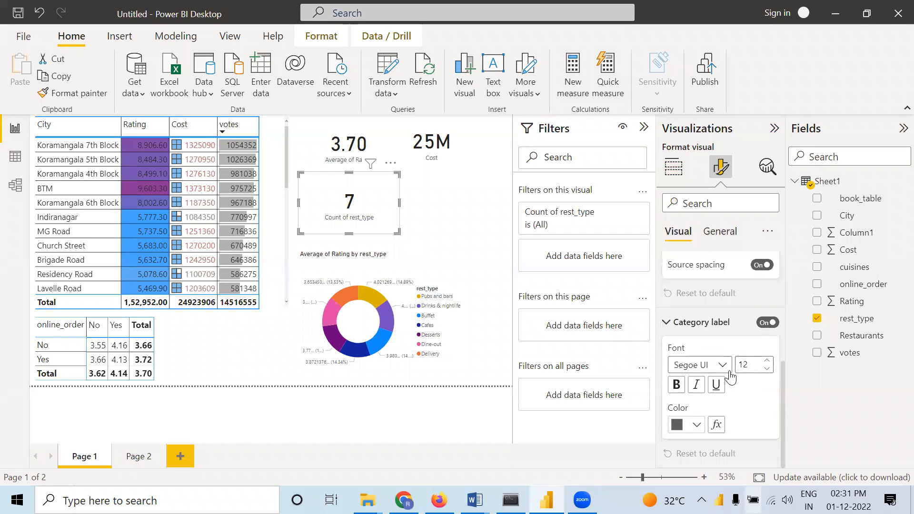
{"action": "scroll", "coordinate": [731, 375], "scroll_direction": "up", "scroll_amount": 3}
{"action": "scroll", "coordinate": [730, 371], "scroll_direction": "up", "scroll_amount": 3}
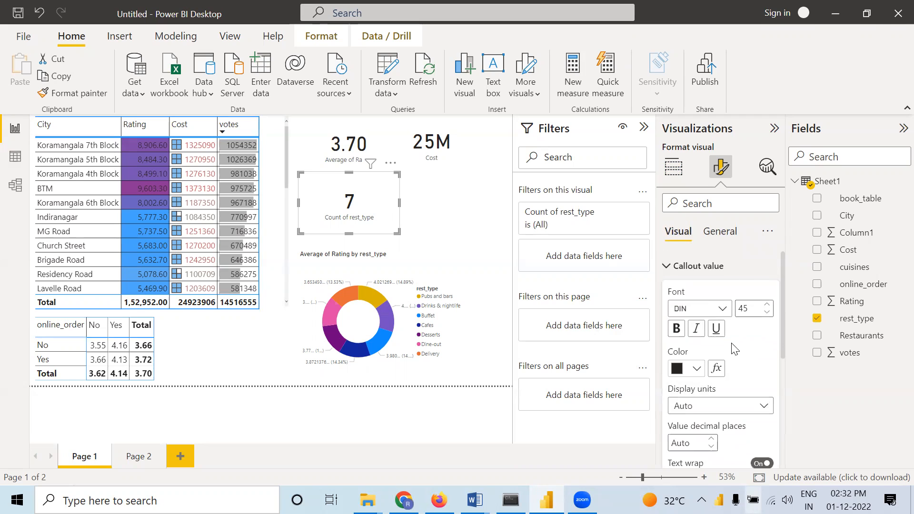
Examine the header icons, alt text and effects settings of the rest_type card
{"action": "left_click", "coordinate": [718, 240]}
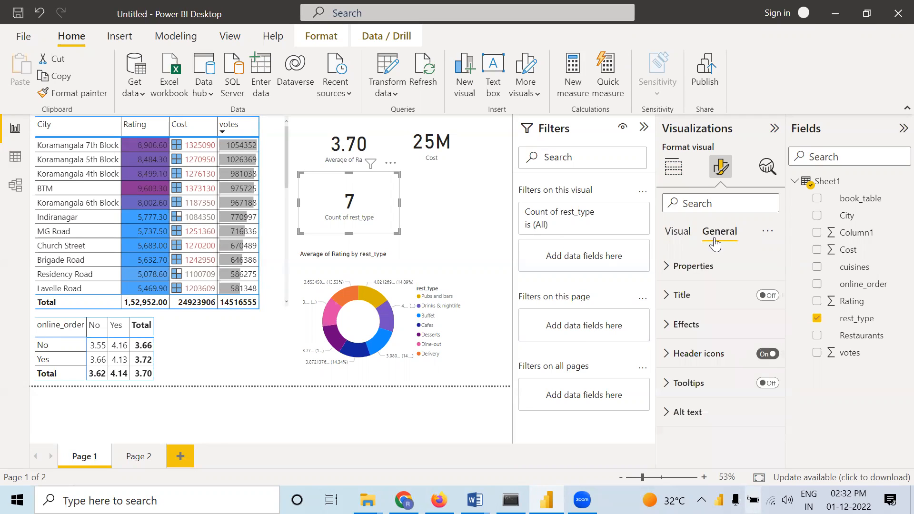
{"action": "left_click", "coordinate": [670, 356]}
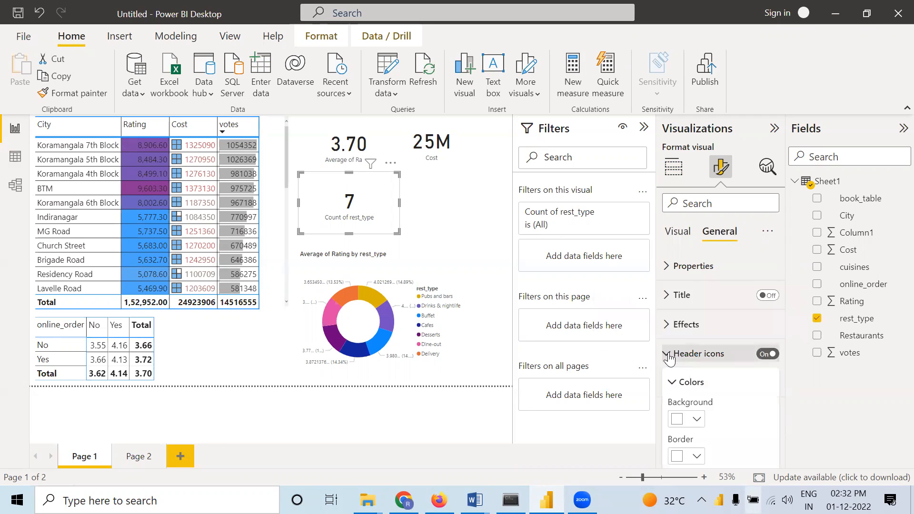
{"action": "scroll", "coordinate": [705, 384], "scroll_direction": "down", "scroll_amount": 4}
{"action": "scroll", "coordinate": [703, 384], "scroll_direction": "down", "scroll_amount": 1}
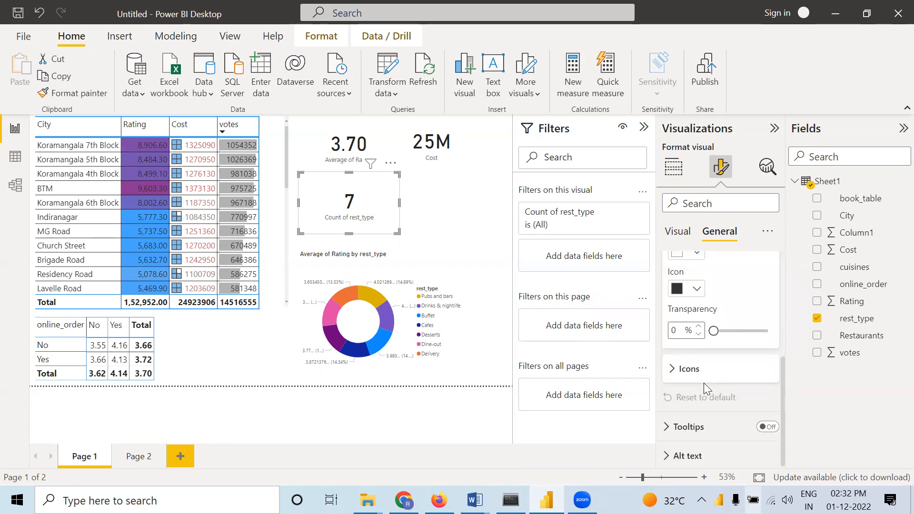
{"action": "left_click", "coordinate": [669, 457]}
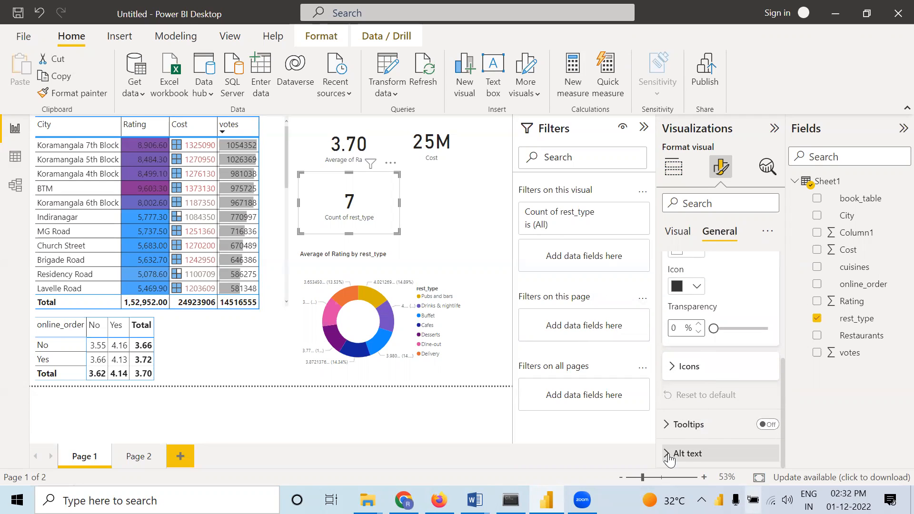
{"action": "scroll", "coordinate": [699, 433], "scroll_direction": "down", "scroll_amount": 3}
{"action": "scroll", "coordinate": [707, 416], "scroll_direction": "up", "scroll_amount": 6}
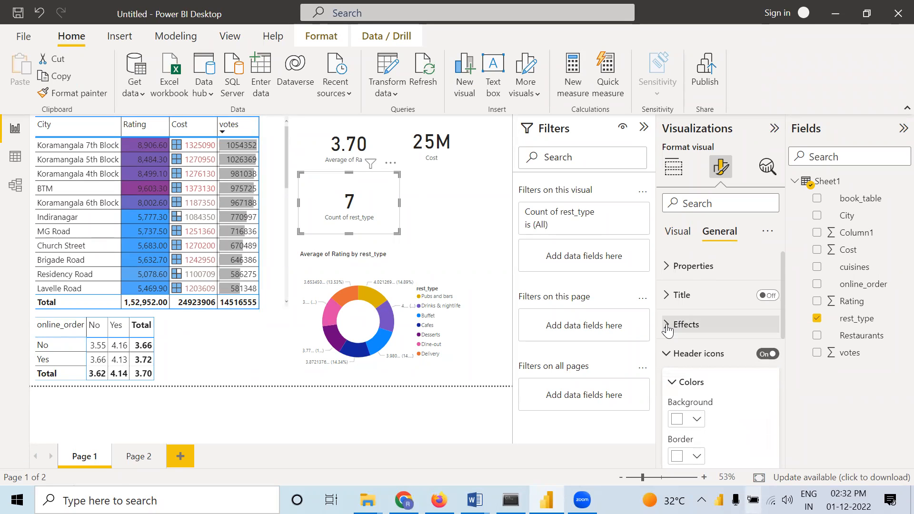
{"action": "left_click", "coordinate": [680, 323]}
{"action": "scroll", "coordinate": [709, 357], "scroll_direction": "down", "scroll_amount": 3}
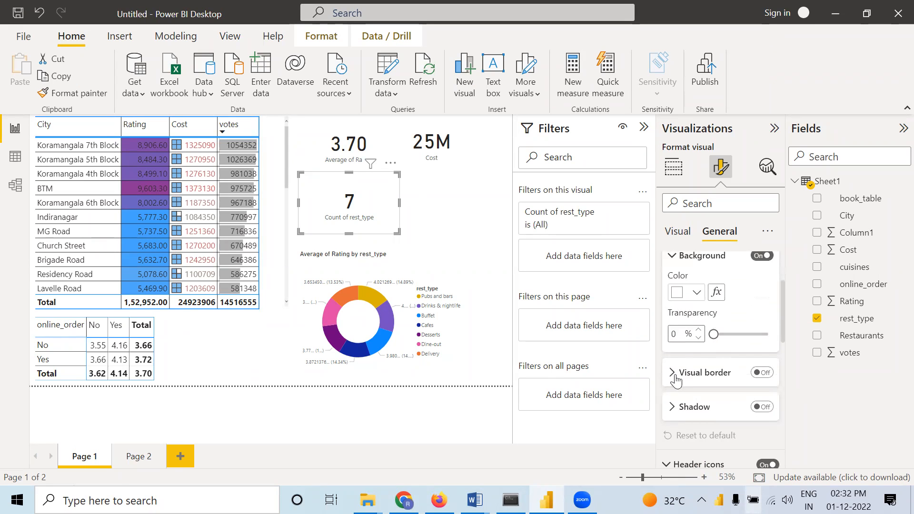
{"action": "left_click", "coordinate": [676, 376]}
{"action": "scroll", "coordinate": [675, 374], "scroll_direction": "up", "scroll_amount": 3}
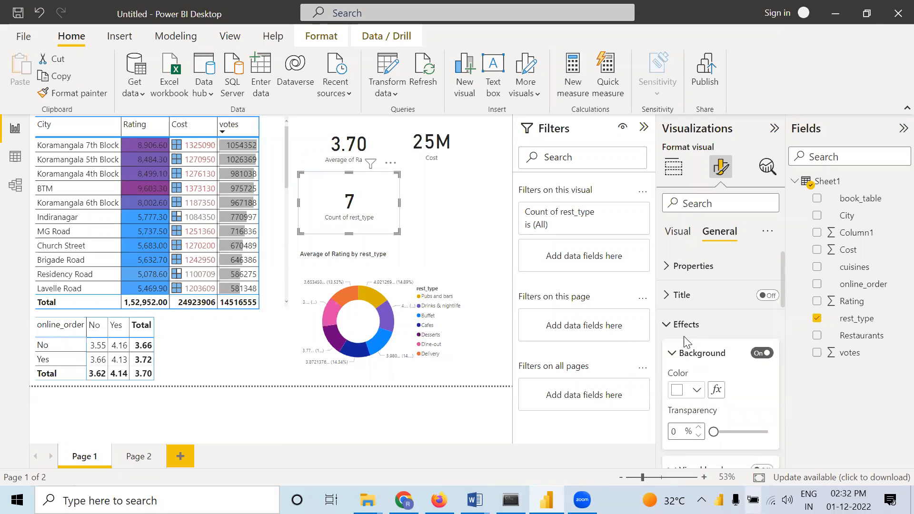
Turn on the title of the rest_type card and try to enter its title text
{"action": "left_click", "coordinate": [752, 294]}
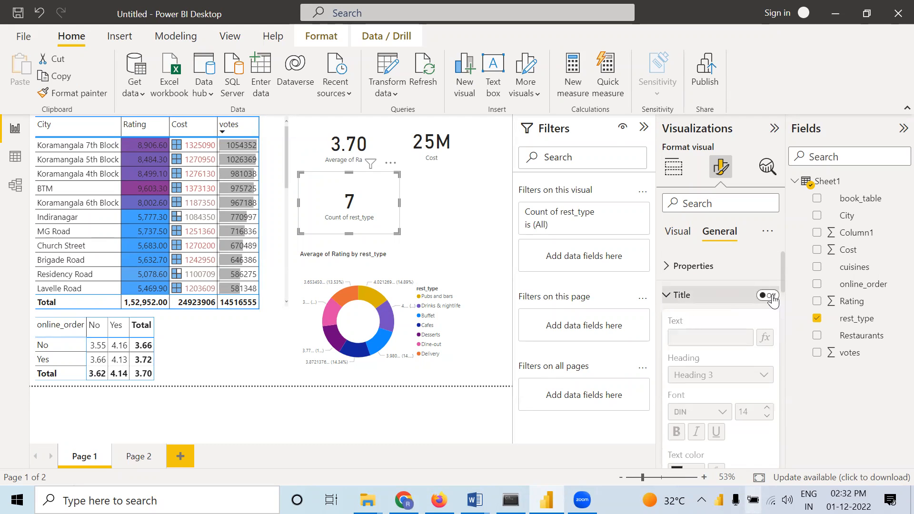
{"action": "left_click", "coordinate": [769, 296]}
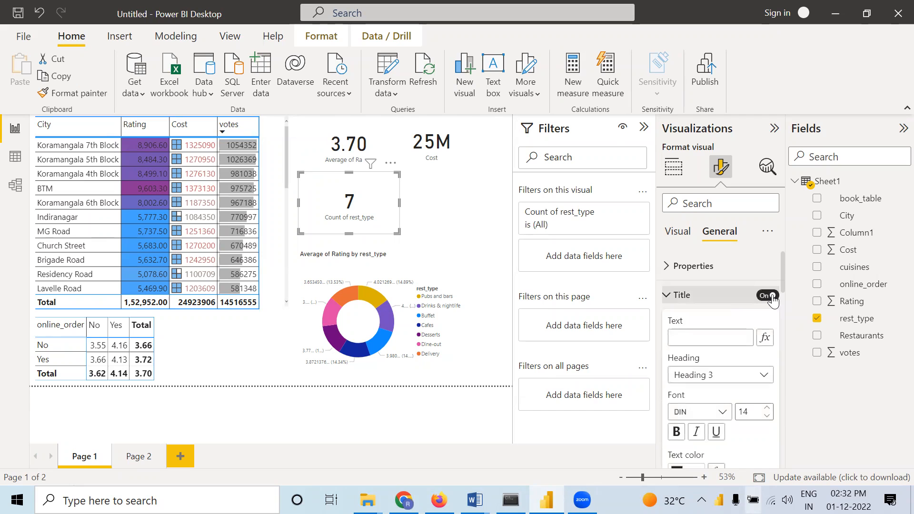
{"action": "left_click", "coordinate": [711, 336]}
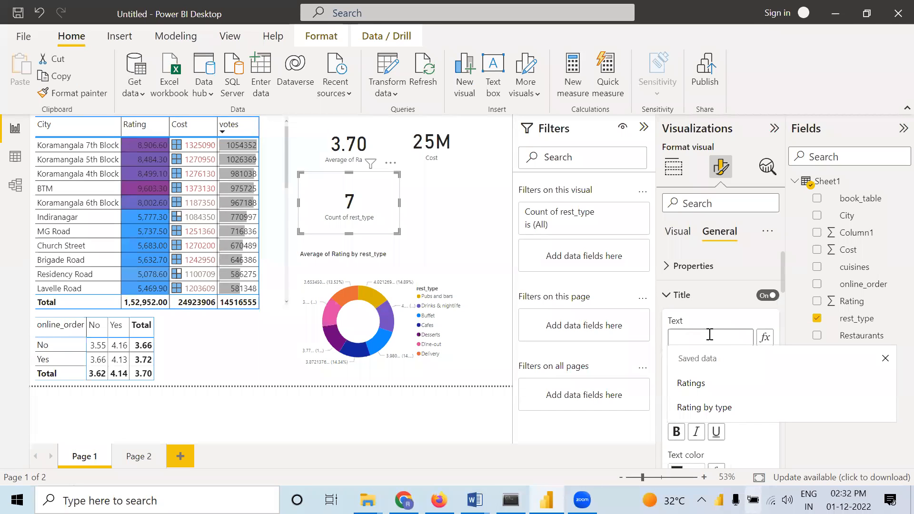
{"action": "type", "text": "ty"}
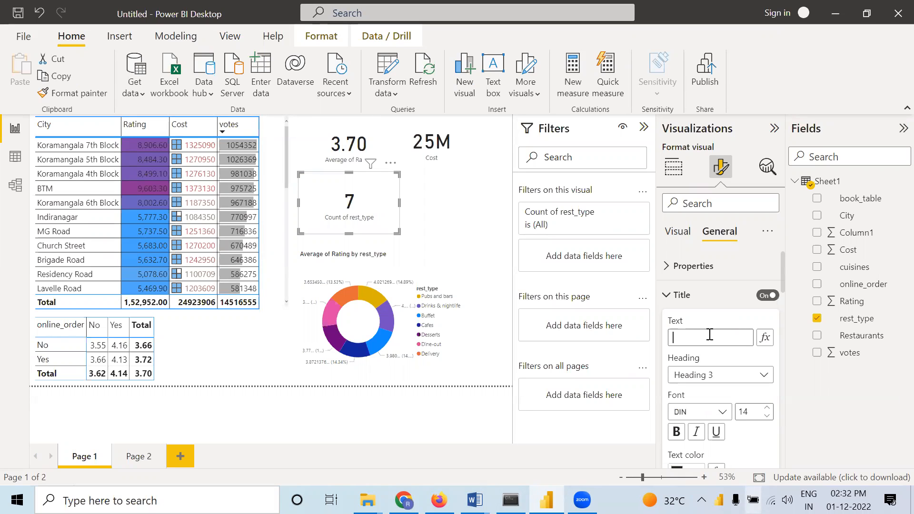
{"action": "left_click", "coordinate": [672, 298]}
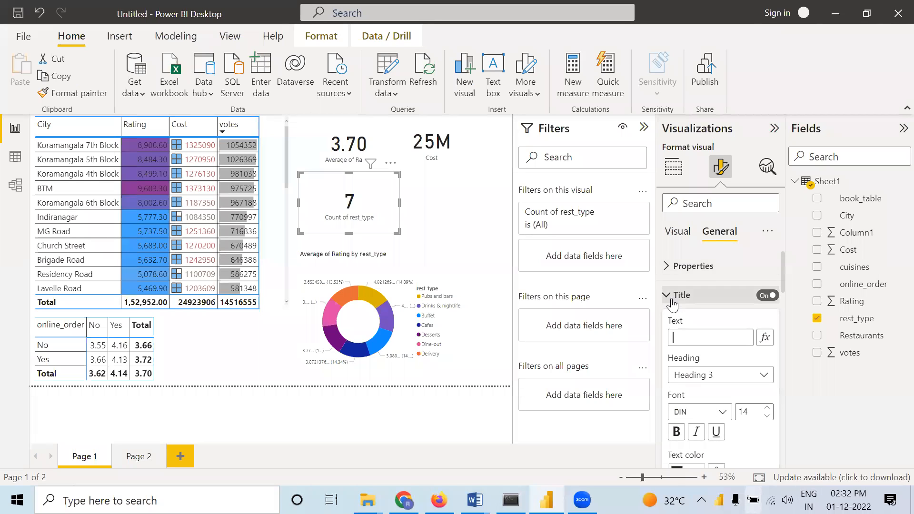
Set the category label font size of the rest_type card to 14
{"action": "left_click", "coordinate": [678, 234]}
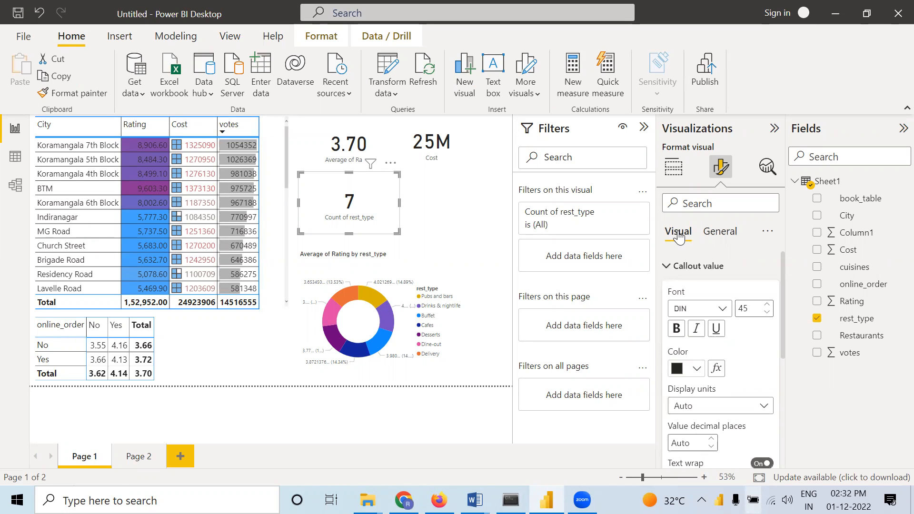
{"action": "left_click", "coordinate": [718, 235]}
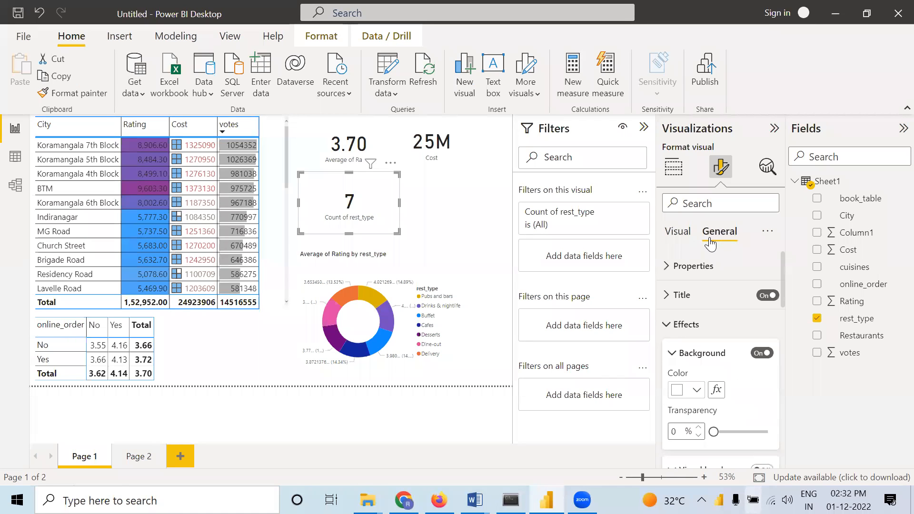
{"action": "left_click", "coordinate": [676, 266]}
{"action": "scroll", "coordinate": [719, 292], "scroll_direction": "down", "scroll_amount": 3}
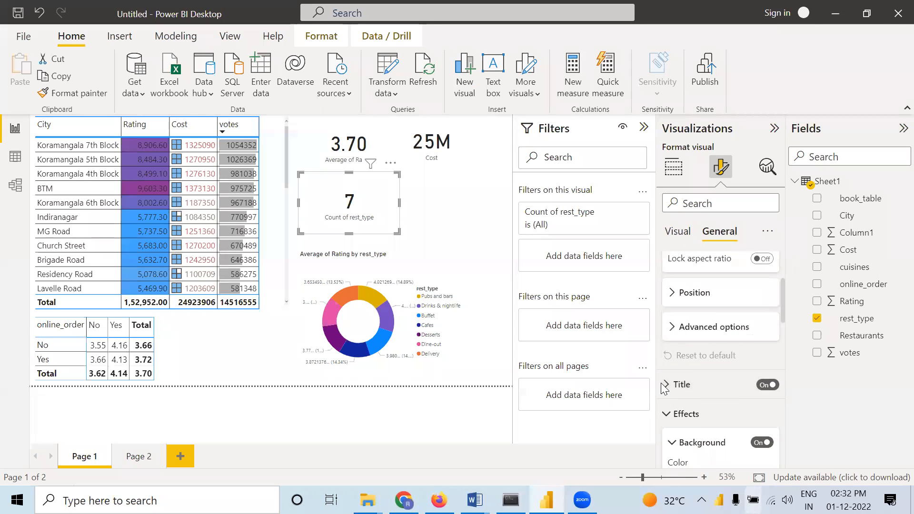
{"action": "left_click", "coordinate": [681, 232]}
{"action": "scroll", "coordinate": [687, 293], "scroll_direction": "up", "scroll_amount": 3}
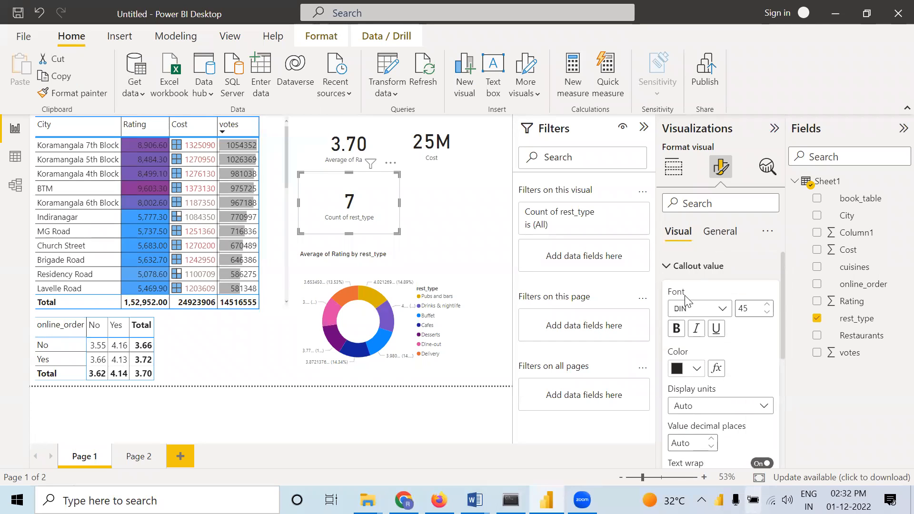
{"action": "scroll", "coordinate": [702, 330], "scroll_direction": "down", "scroll_amount": 5}
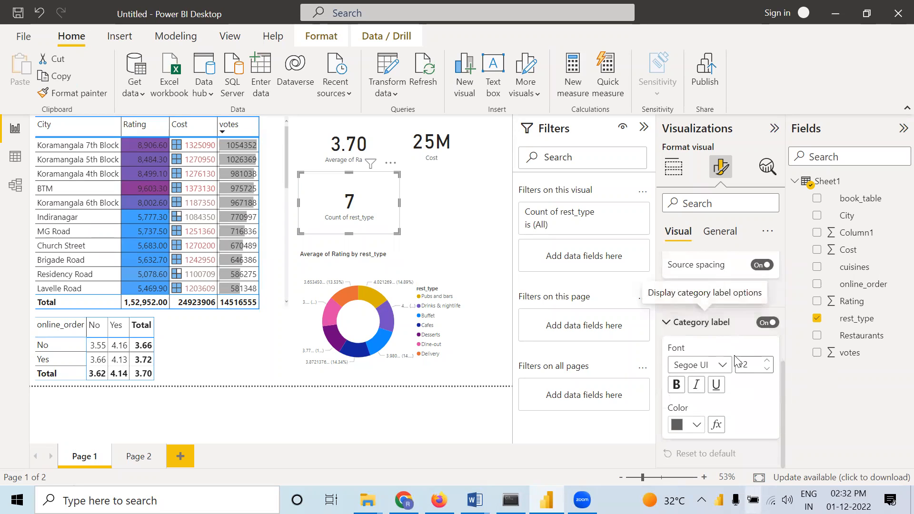
{"action": "left_click", "coordinate": [767, 360]}
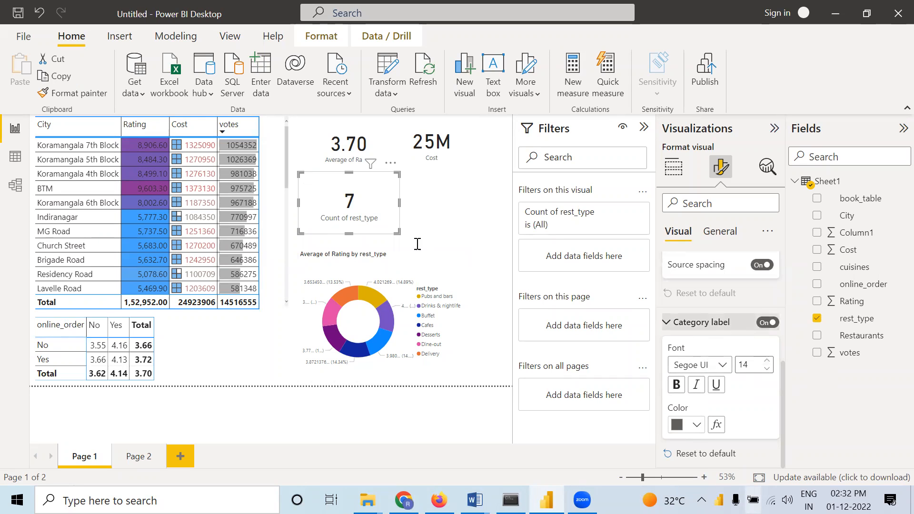
Review the rest_type card's callout value settings, field assignment and category label settings
{"action": "left_click", "coordinate": [667, 324]}
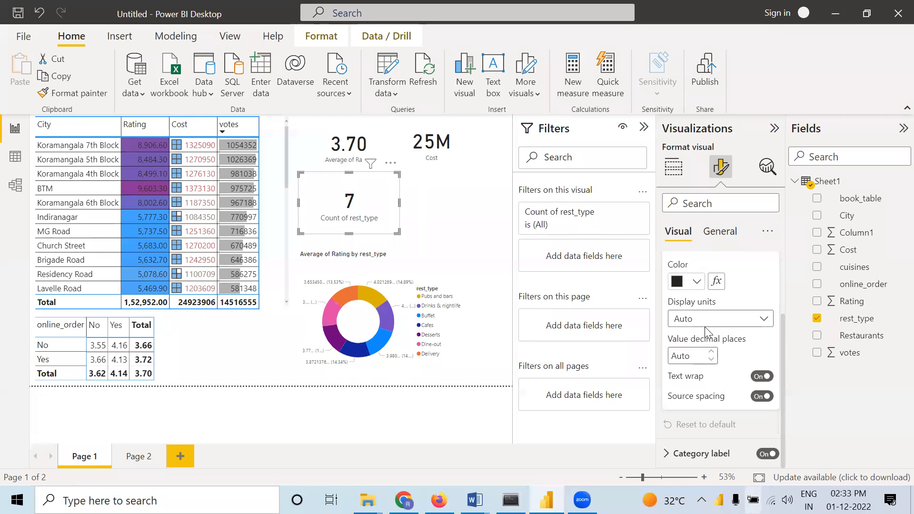
{"action": "scroll", "coordinate": [680, 293], "scroll_direction": "up", "scroll_amount": 3}
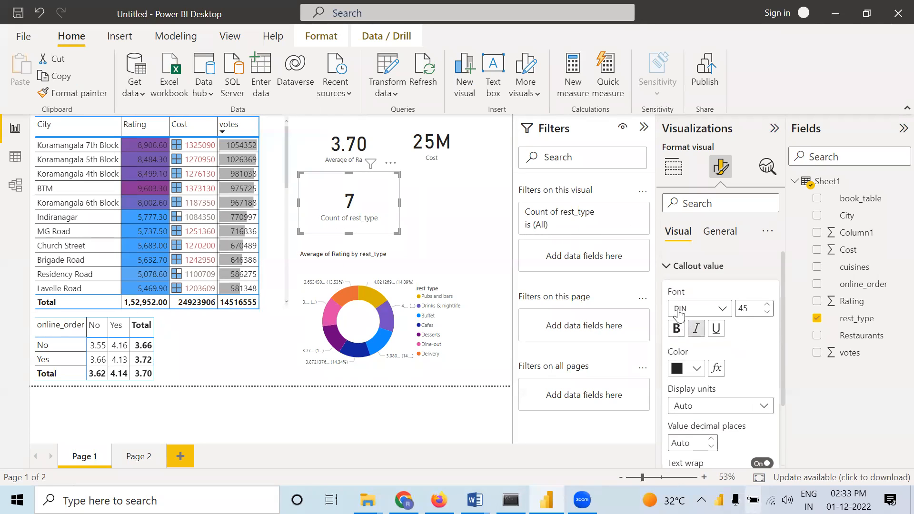
{"action": "left_click", "coordinate": [674, 267]}
{"action": "left_click", "coordinate": [677, 173]}
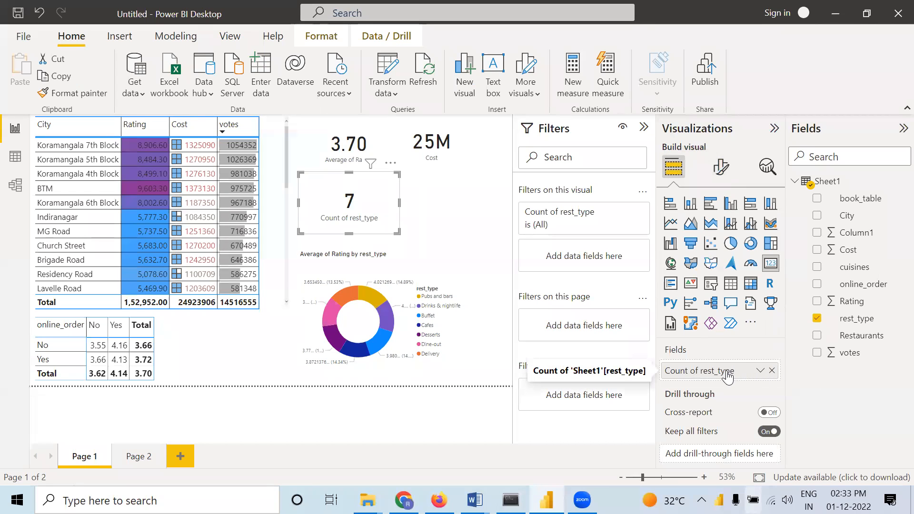
{"action": "left_click", "coordinate": [720, 177]}
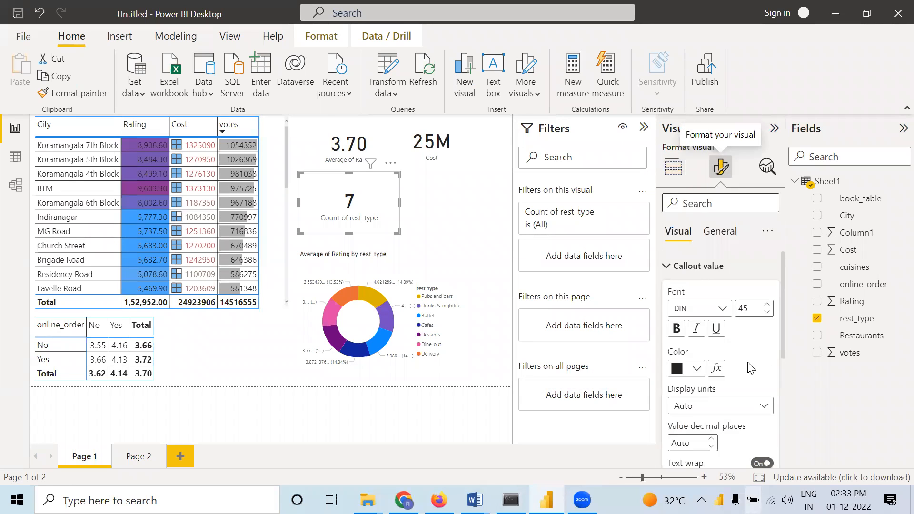
{"action": "left_click", "coordinate": [665, 267]}
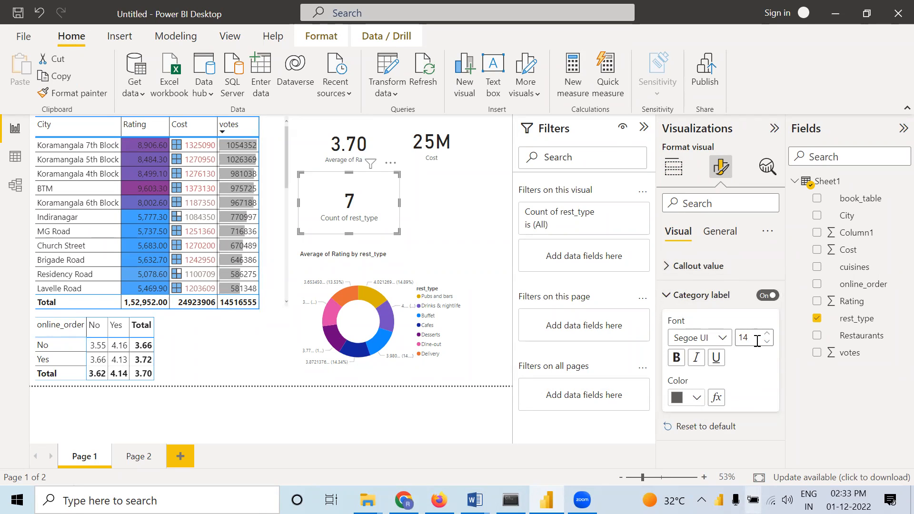
{"action": "left_click", "coordinate": [666, 296]}
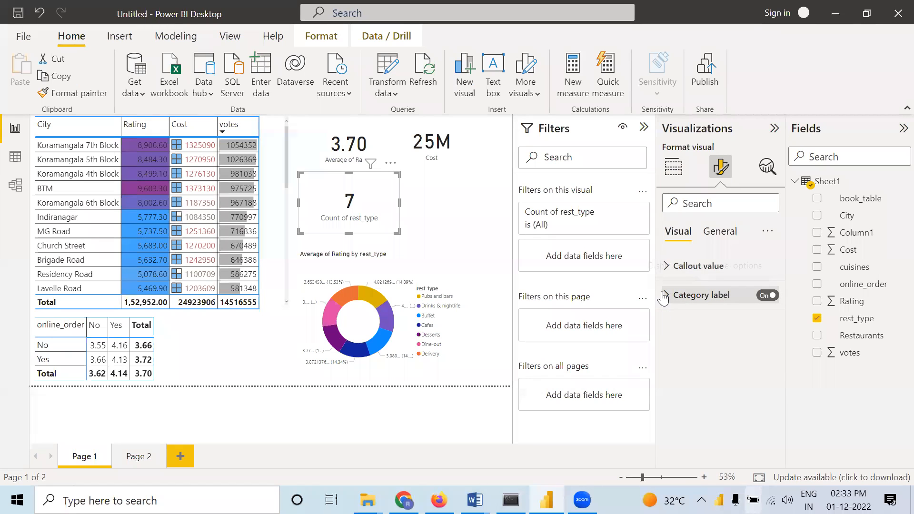
{"action": "left_click", "coordinate": [664, 296]}
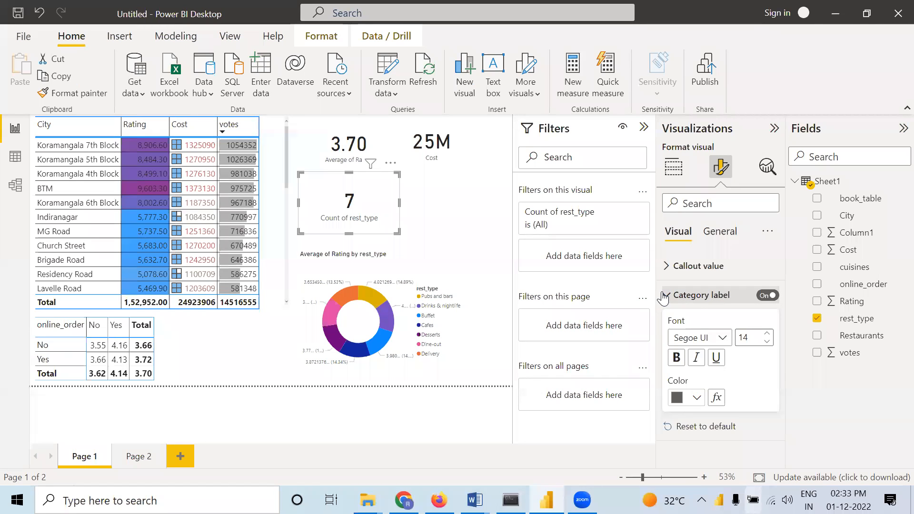
Check the category label's font choices and turn the category label off on the rest_type card
{"action": "left_click", "coordinate": [767, 296]}
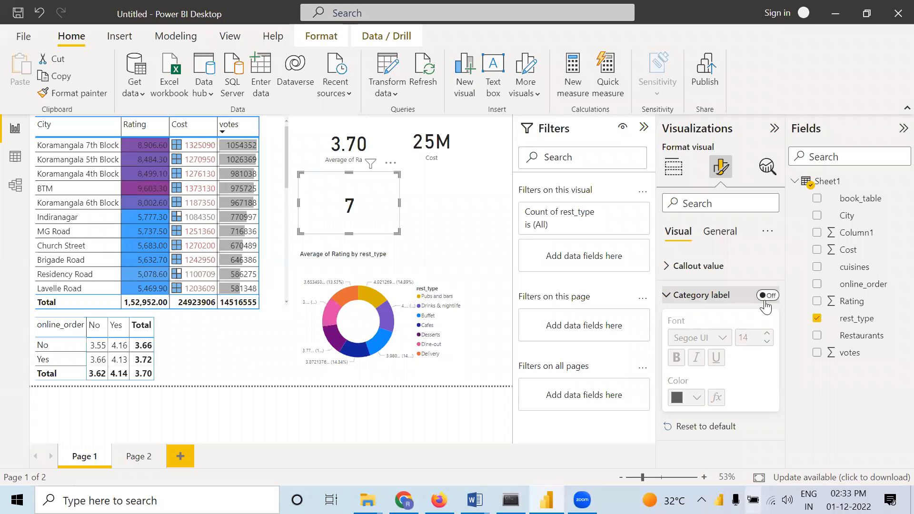
{"action": "left_click", "coordinate": [767, 296]}
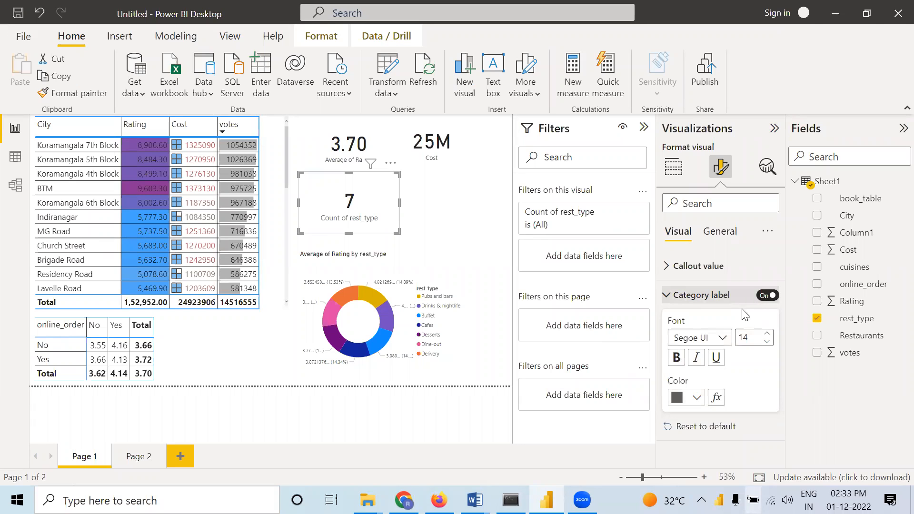
{"action": "left_click", "coordinate": [723, 339]}
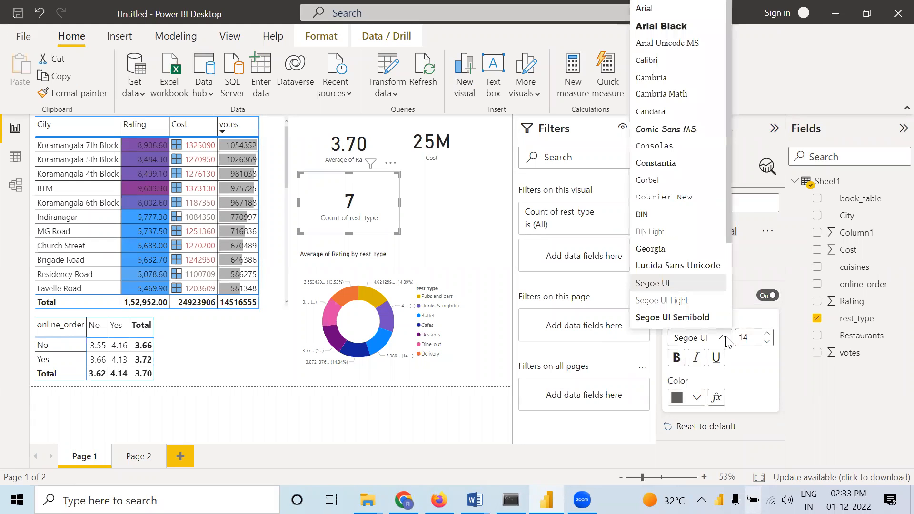
{"action": "left_click", "coordinate": [725, 340]}
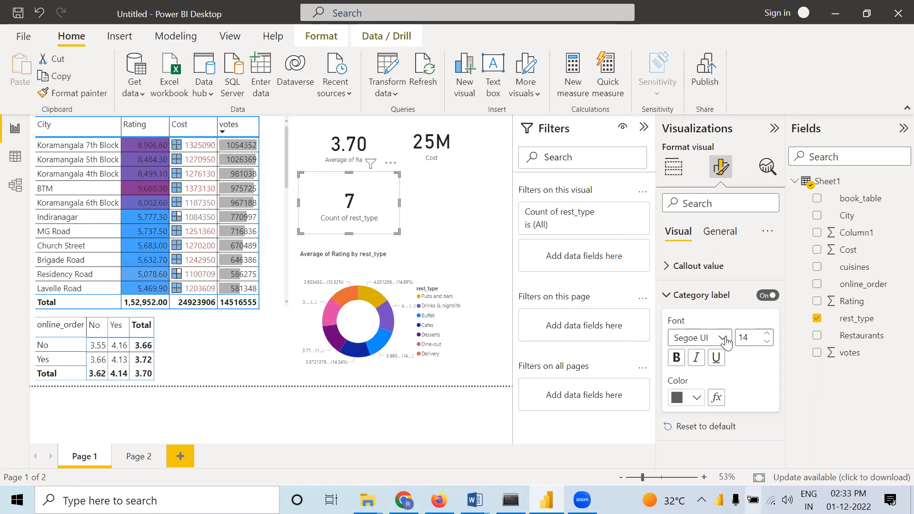
{"action": "left_click", "coordinate": [766, 296]}
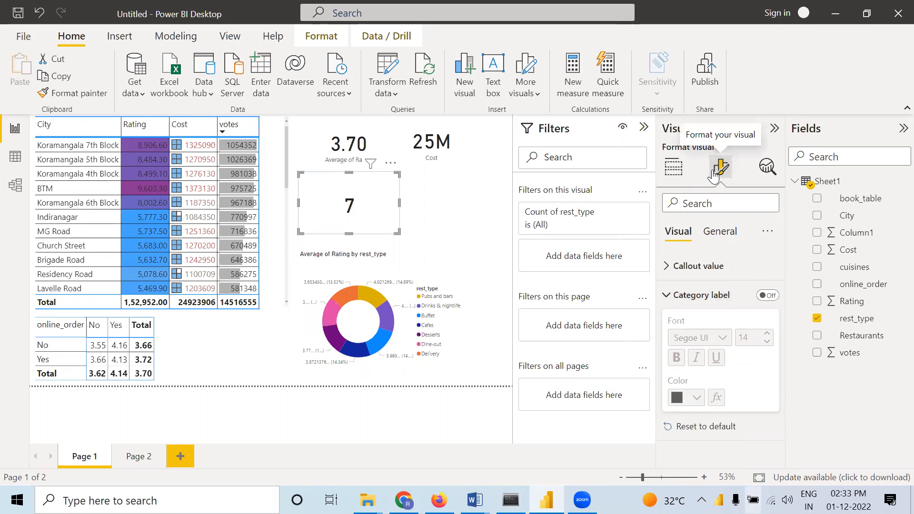
Enter a title text beginning with "typ" for the rest_type card
{"action": "left_click", "coordinate": [720, 231]}
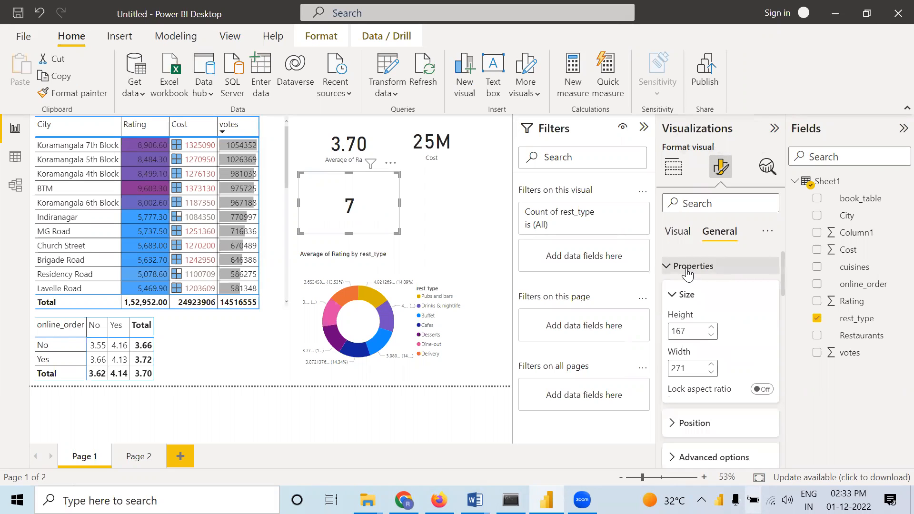
{"action": "left_click", "coordinate": [675, 295]}
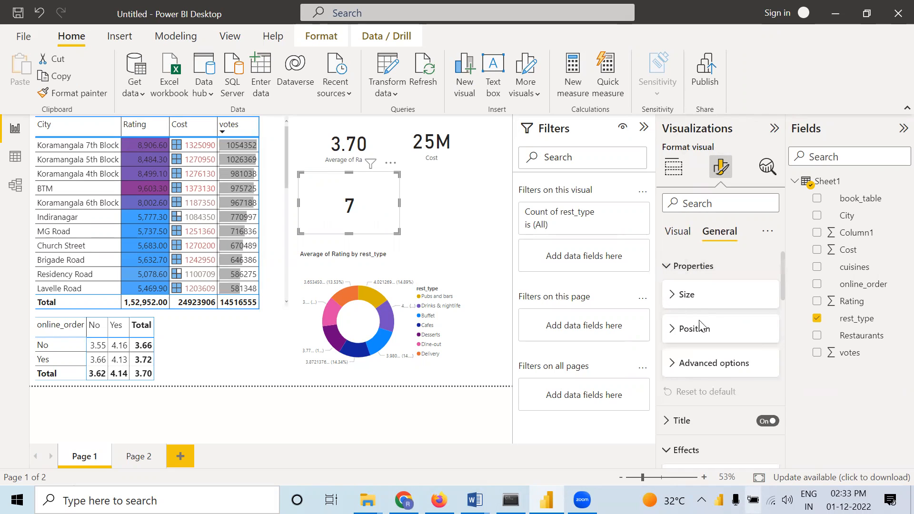
{"action": "left_click", "coordinate": [677, 421]}
{"action": "scroll", "coordinate": [704, 390], "scroll_direction": "down", "scroll_amount": 2}
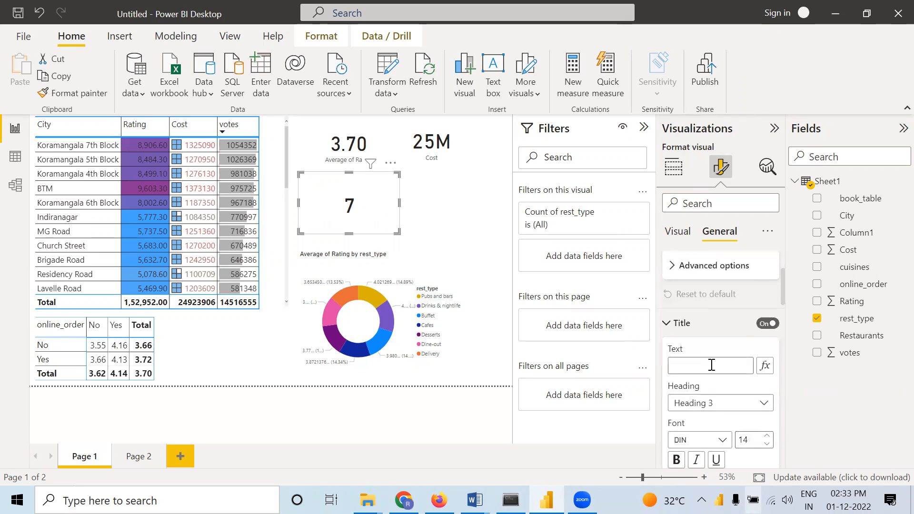
{"action": "left_click", "coordinate": [711, 365]}
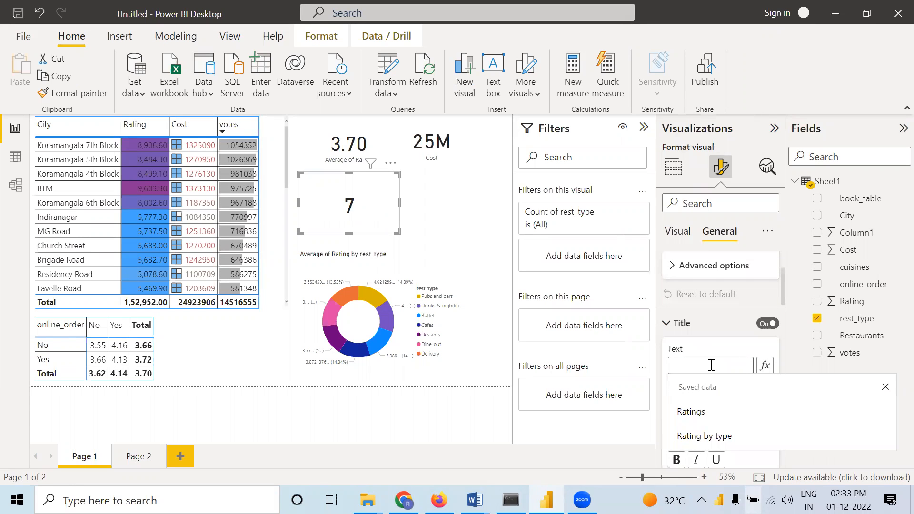
{"action": "type", "text": "typ"}
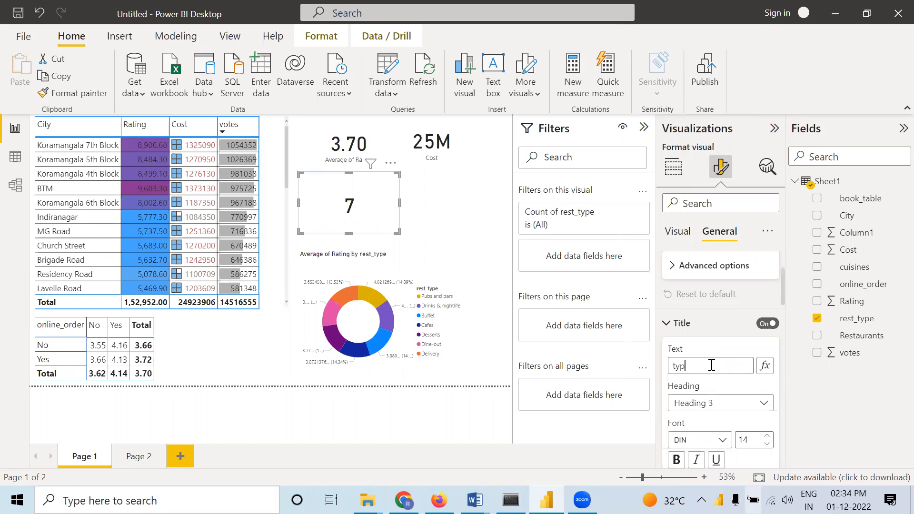
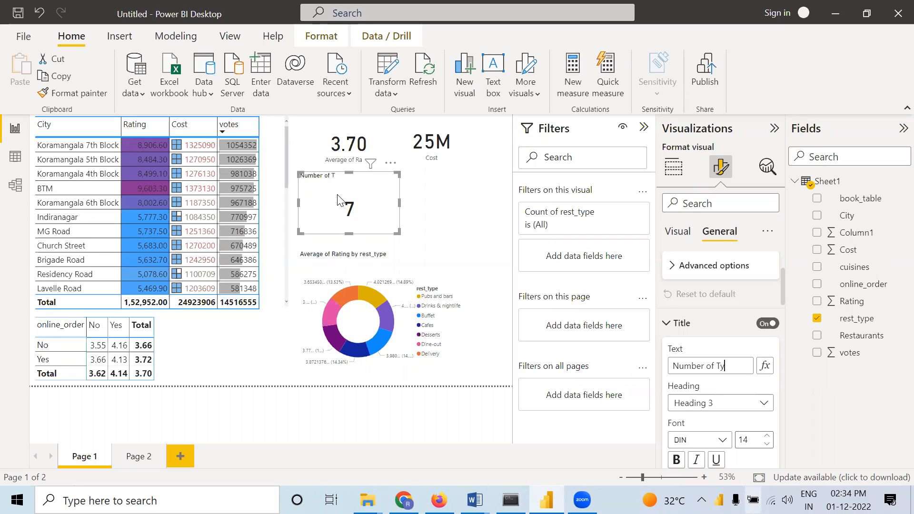
Complete the rest_type card's title text as "Number of Types of Restaurants"
{"action": "type", "text": "of Res"}
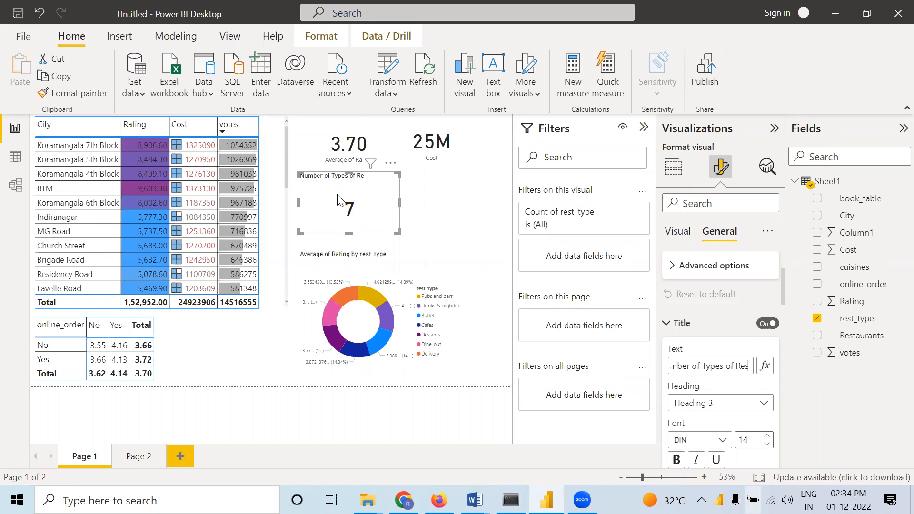
{"action": "type", "text": "taurants"}
{"action": "left_click", "coordinate": [612, 133]}
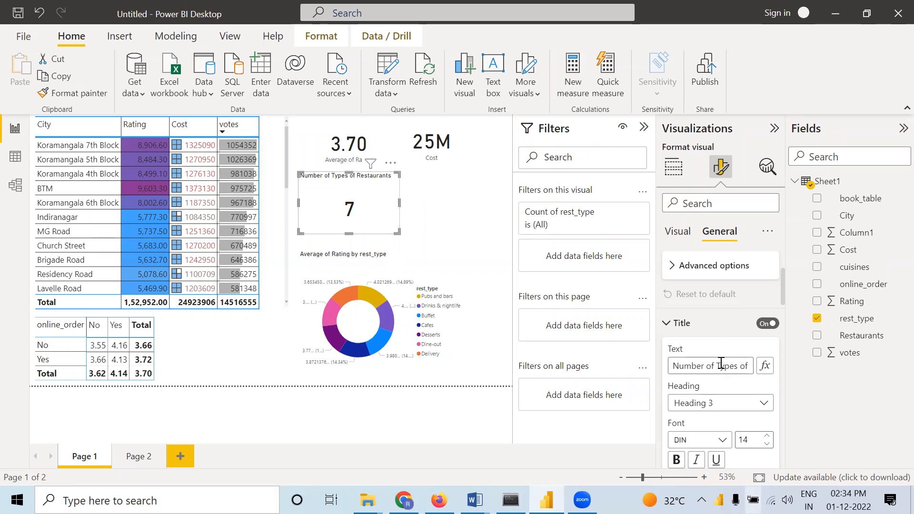
Centre the rest_type card's title, make it bold and reduce the card's height
{"action": "scroll", "coordinate": [719, 367], "scroll_direction": "down", "scroll_amount": 5}
{"action": "left_click", "coordinate": [697, 381]}
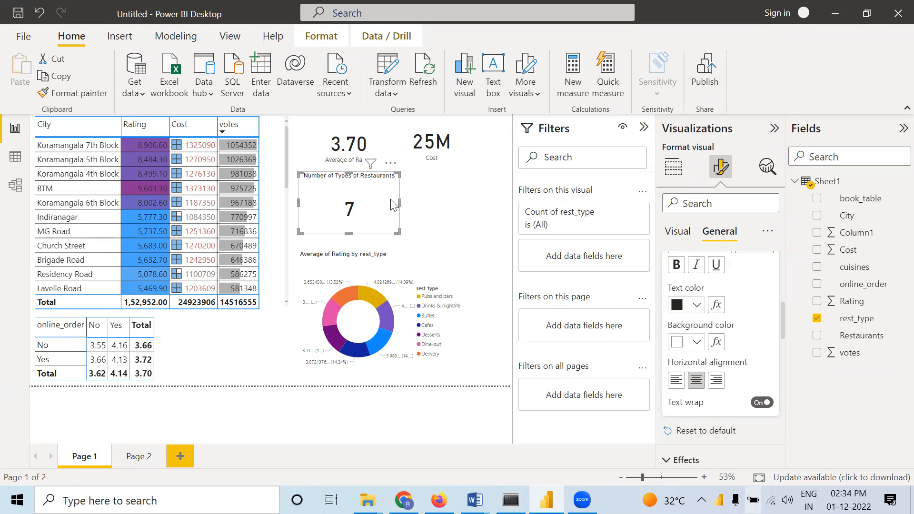
{"action": "left_click_drag", "start_coordinate": [397, 232], "coordinate": [398, 213]}
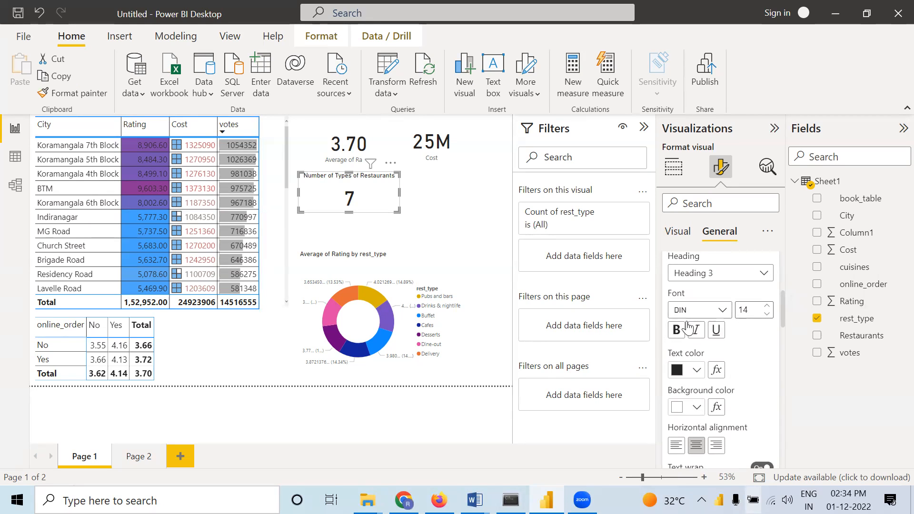
{"action": "scroll", "coordinate": [687, 328], "scroll_direction": "up", "scroll_amount": 2}
{"action": "scroll", "coordinate": [688, 327], "scroll_direction": "up", "scroll_amount": 1}
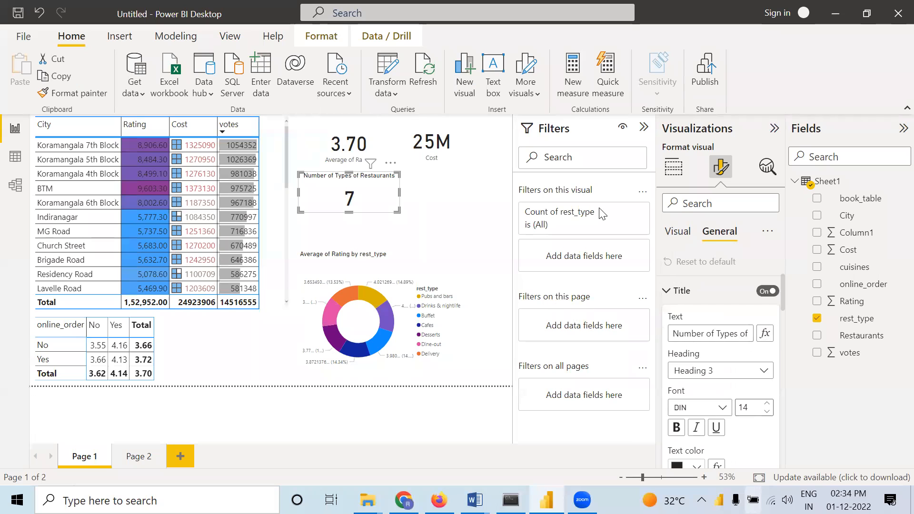
{"action": "left_click", "coordinate": [676, 427]}
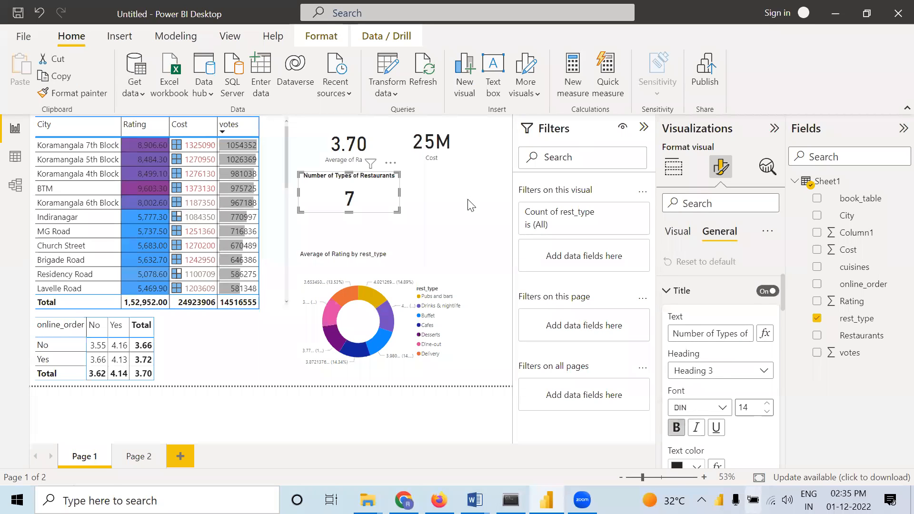
Move the Number of Types of Restaurants card so it sits centred beneath the Average of Rating and Cost cards
{"action": "left_click", "coordinate": [458, 220]}
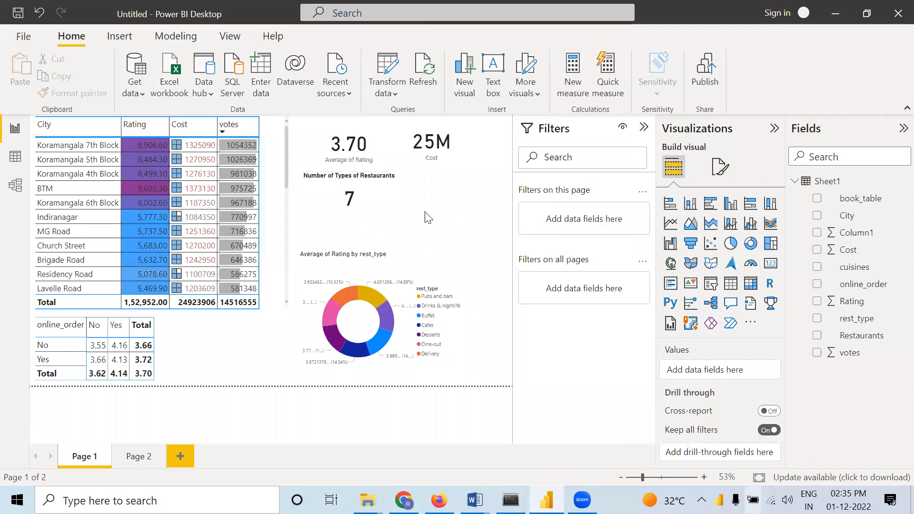
{"action": "left_click_drag", "start_coordinate": [390, 202], "coordinate": [440, 215]}
{"action": "left_click", "coordinate": [476, 225]}
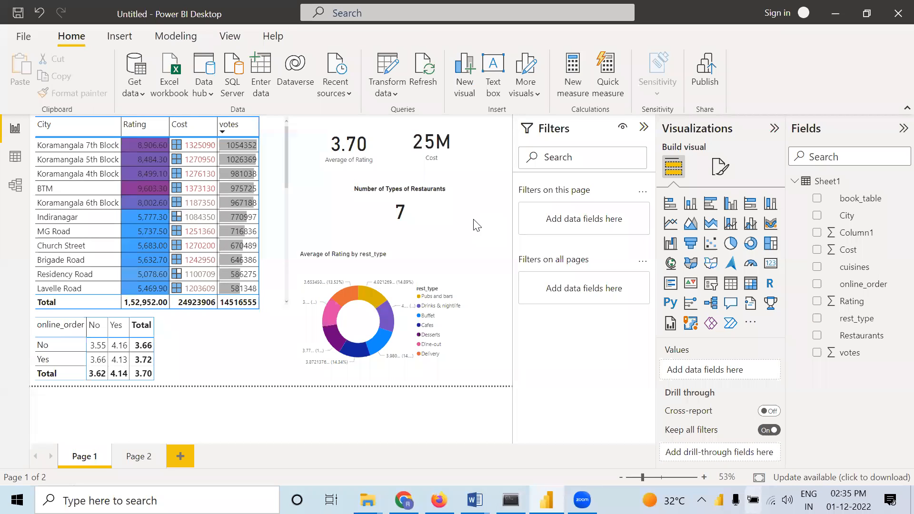
Review the category label settings and field assignment of the Number of Types of Restaurants card
{"action": "left_click", "coordinate": [439, 217]}
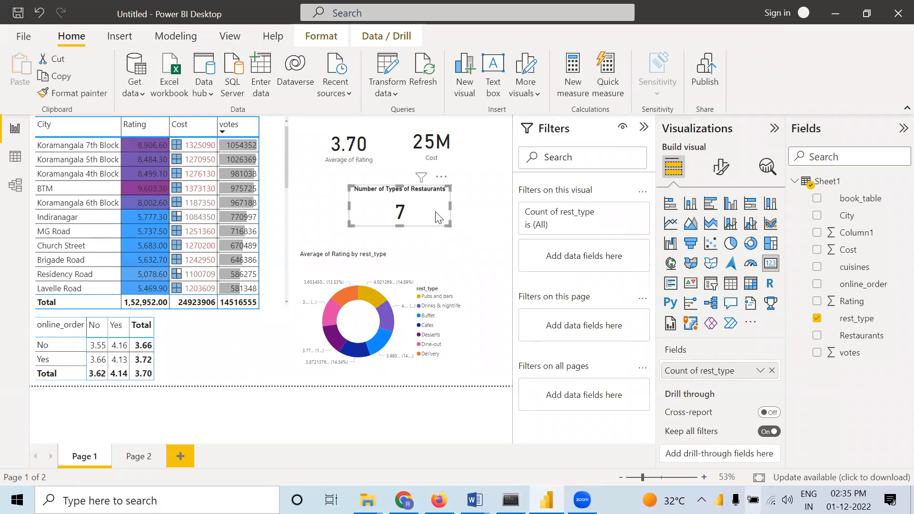
{"action": "left_click", "coordinate": [722, 172]}
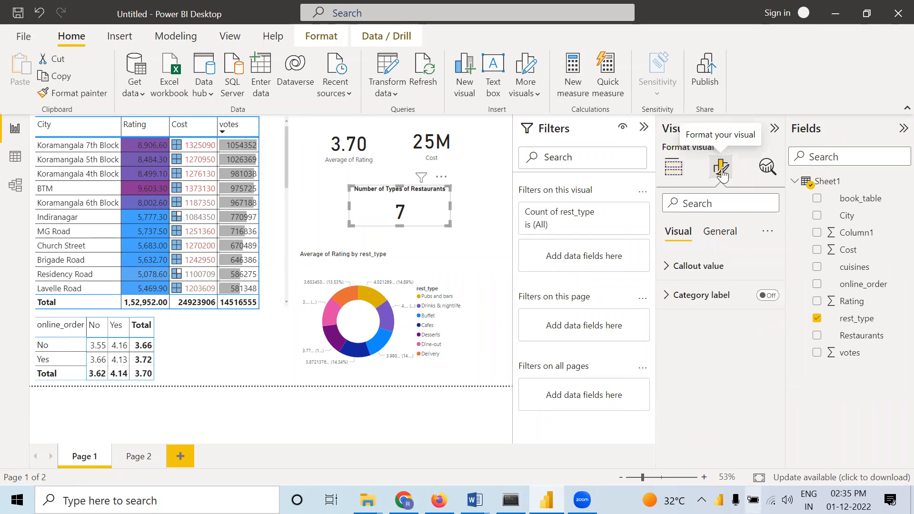
{"action": "left_click", "coordinate": [665, 297]}
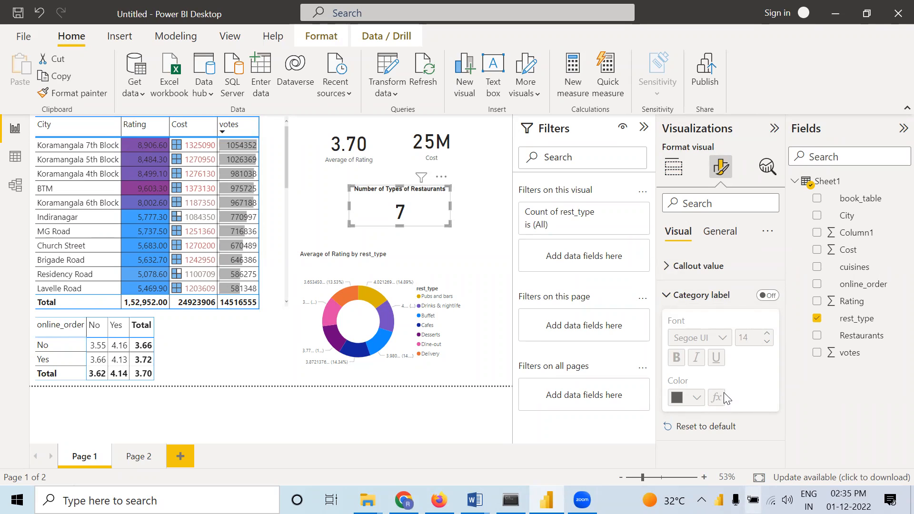
{"action": "left_click", "coordinate": [667, 296]}
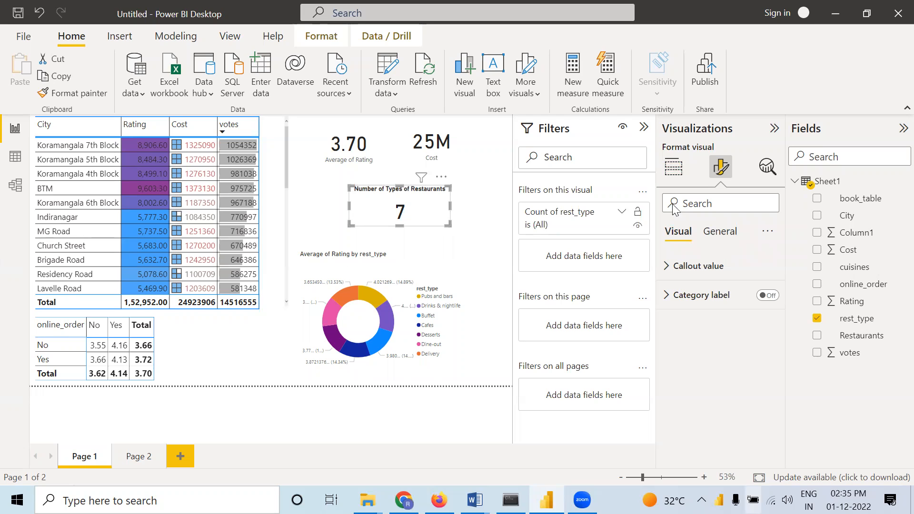
{"action": "left_click", "coordinate": [678, 170]}
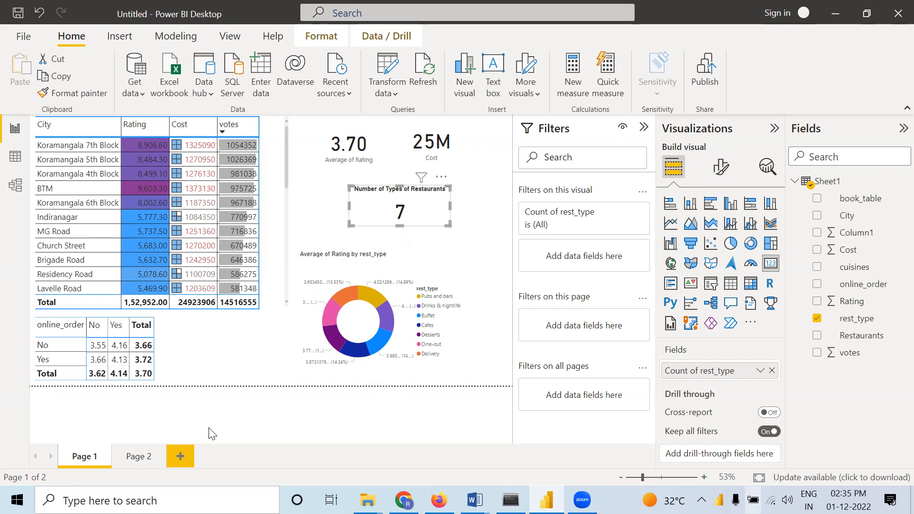
{"action": "left_click", "coordinate": [486, 289]}
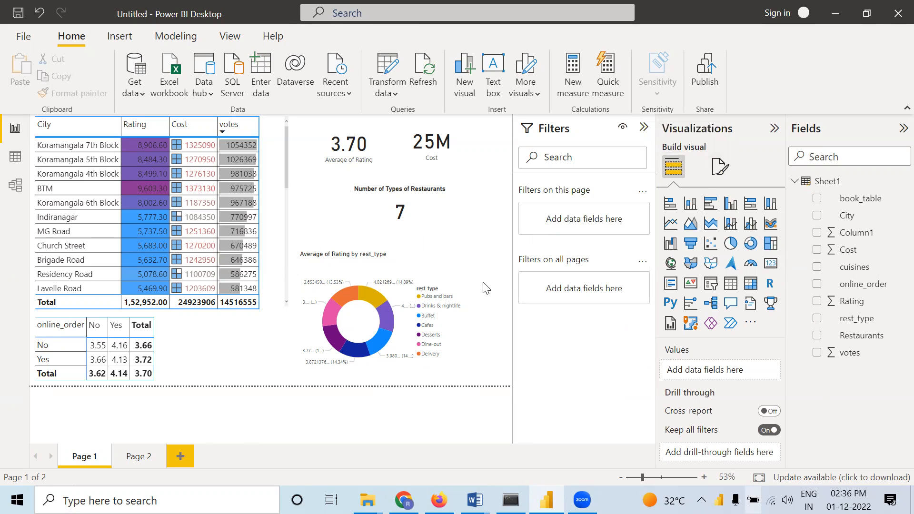
On Page 2, add a multi-row card with Cost, votes and Rating, and resize it into a wide, short strip
{"action": "left_click", "coordinate": [134, 454]}
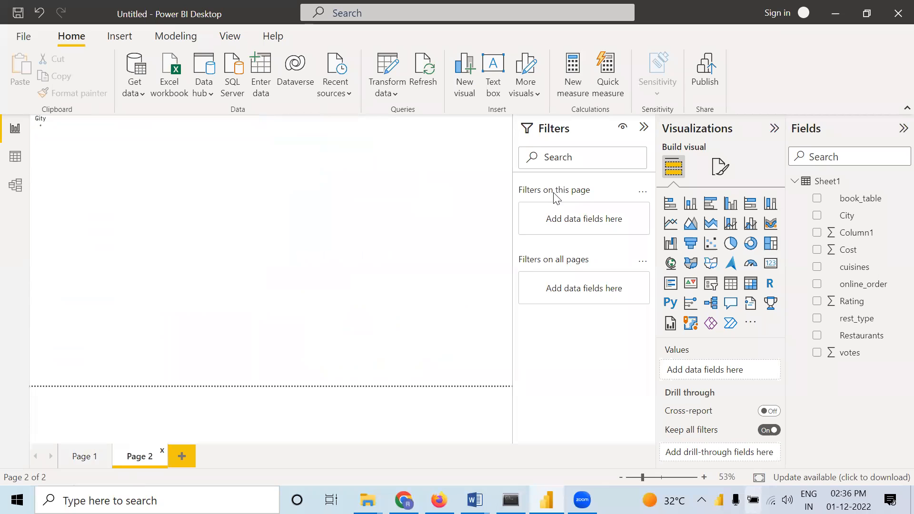
{"action": "left_click", "coordinate": [670, 284]}
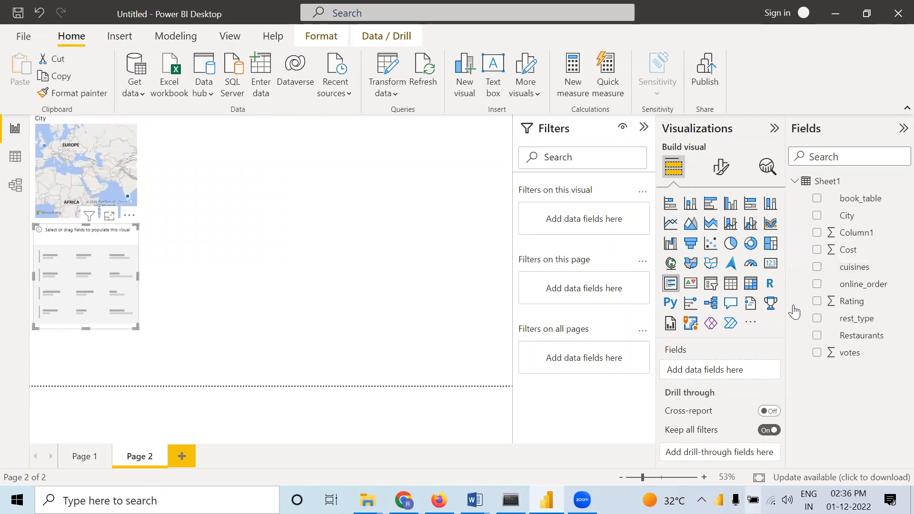
{"action": "left_click_drag", "start_coordinate": [850, 251], "coordinate": [695, 370]}
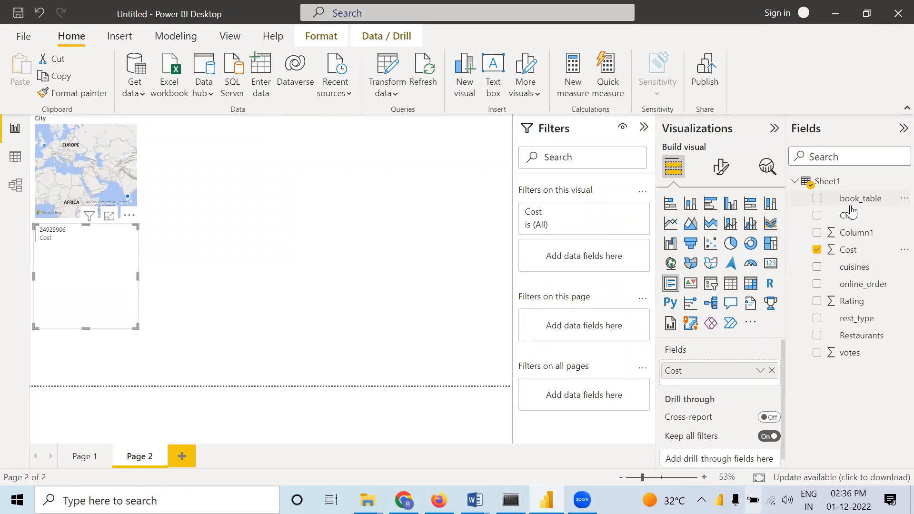
{"action": "left_click_drag", "start_coordinate": [858, 354], "coordinate": [727, 384]}
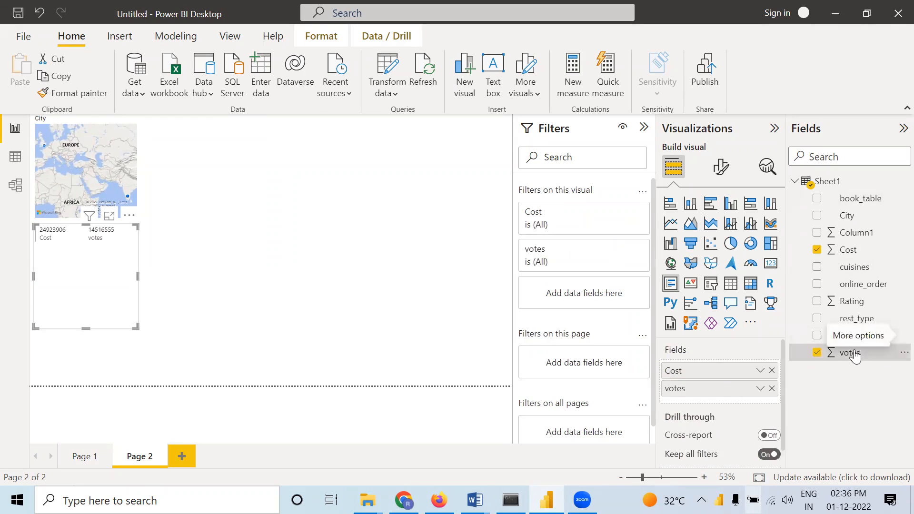
{"action": "left_click_drag", "start_coordinate": [852, 301], "coordinate": [747, 402]}
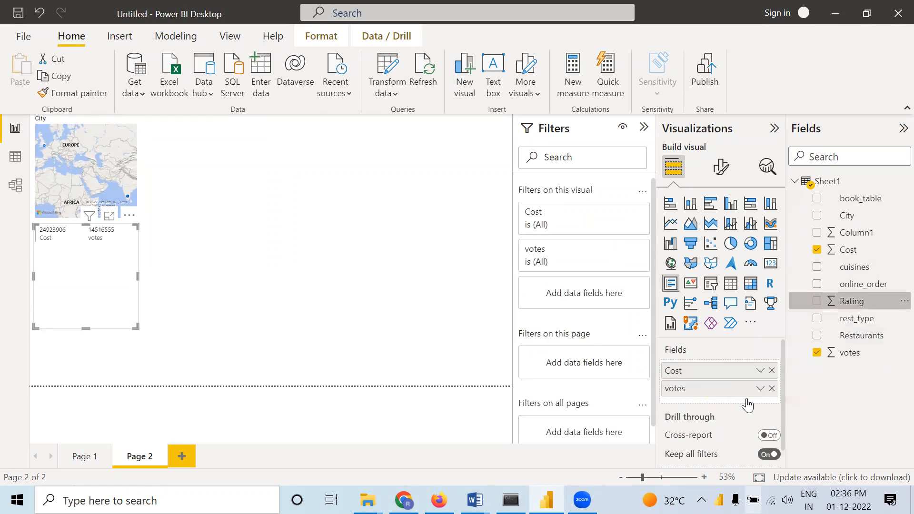
{"action": "left_click_drag", "start_coordinate": [137, 277], "coordinate": [296, 276]}
{"action": "left_click_drag", "start_coordinate": [166, 327], "coordinate": [174, 252]}
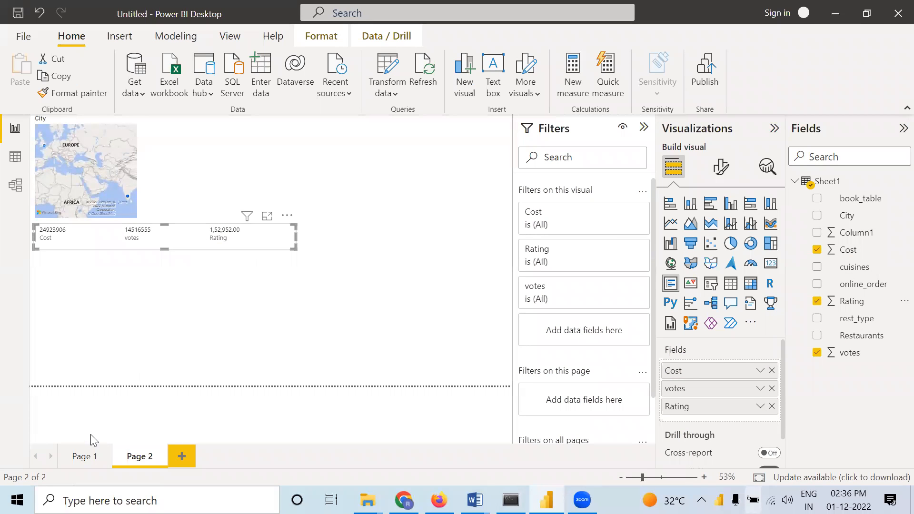
On Page 1, filter the donut chart's rest_type to Delivery, Cafes and Desserts
{"action": "left_click", "coordinate": [86, 460]}
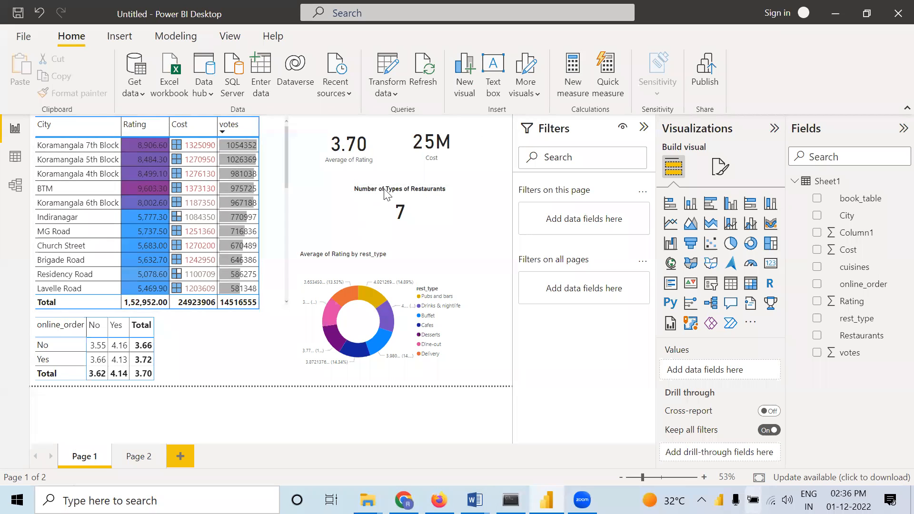
{"action": "left_click", "coordinate": [422, 267]}
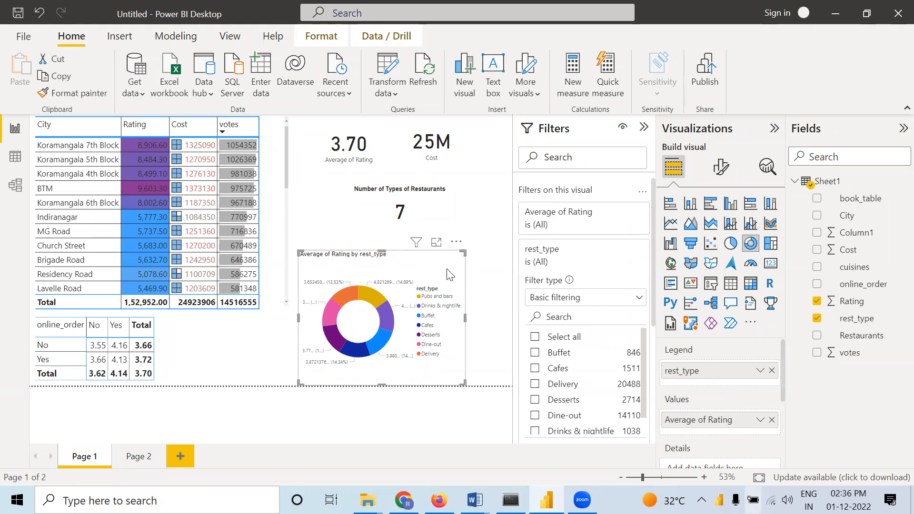
{"action": "left_click", "coordinate": [536, 384]}
{"action": "left_click", "coordinate": [535, 369]}
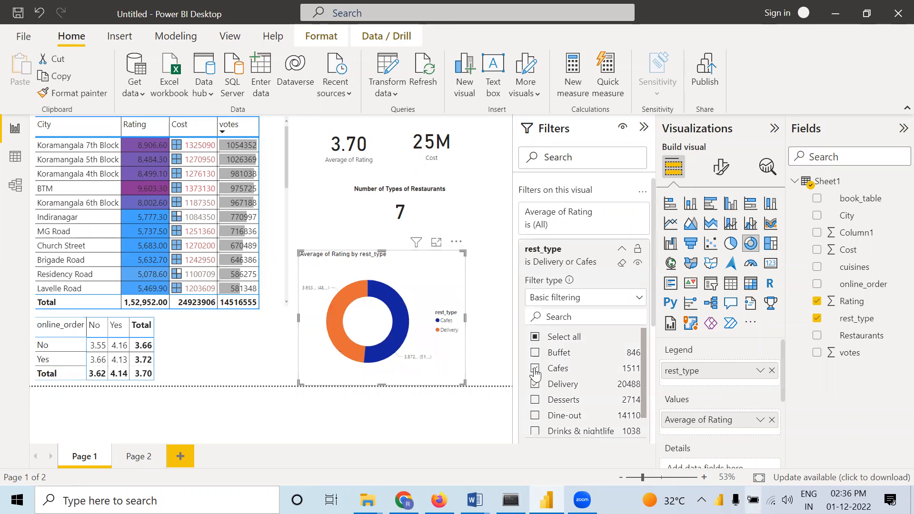
{"action": "left_click", "coordinate": [535, 400]}
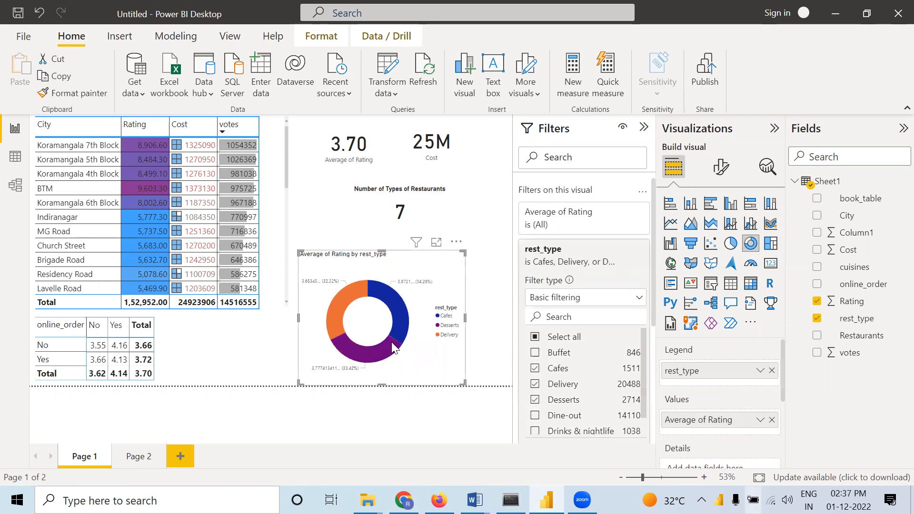
Clear the Cafes, Delivery and Desserts selections from the donut chart's rest_type filter
{"action": "left_click", "coordinate": [535, 369]}
{"action": "left_click", "coordinate": [536, 383]}
{"action": "left_click", "coordinate": [535, 400]}
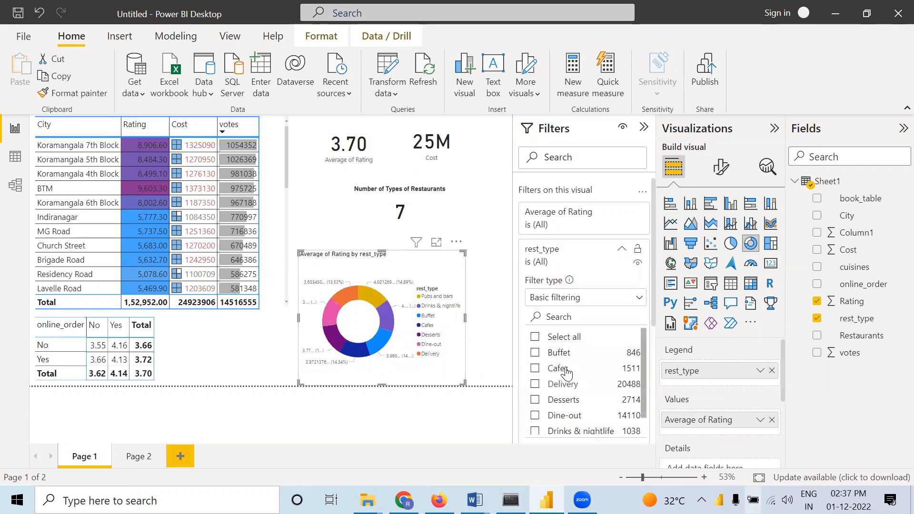
Apply a Top N filter to the donut chart's rest_type, showing the top 3 by average of Rating
{"action": "left_click", "coordinate": [633, 306]}
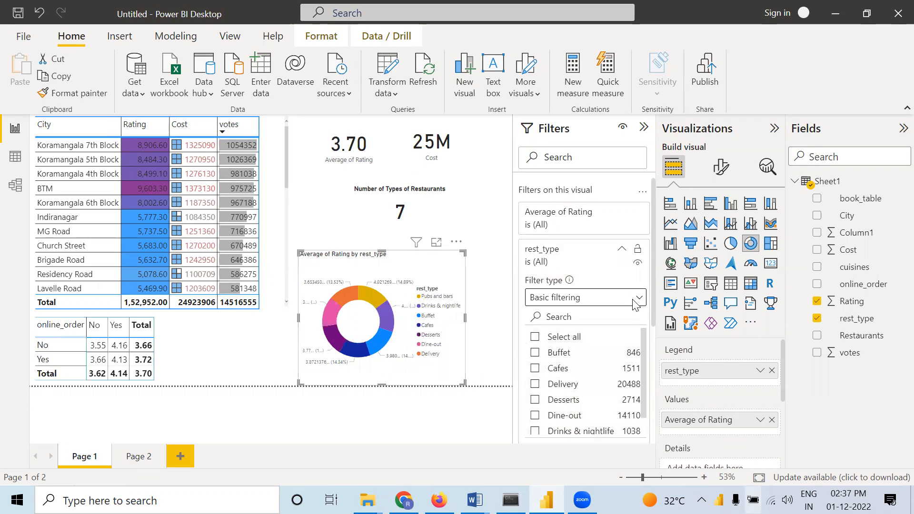
{"action": "left_click", "coordinate": [569, 352]}
{"action": "left_click", "coordinate": [610, 332]}
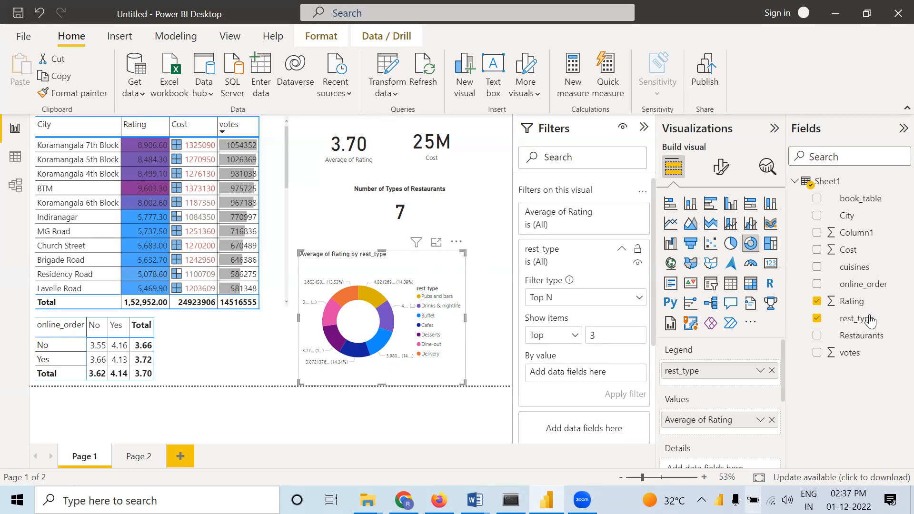
{"action": "left_click_drag", "start_coordinate": [852, 302], "coordinate": [607, 374]}
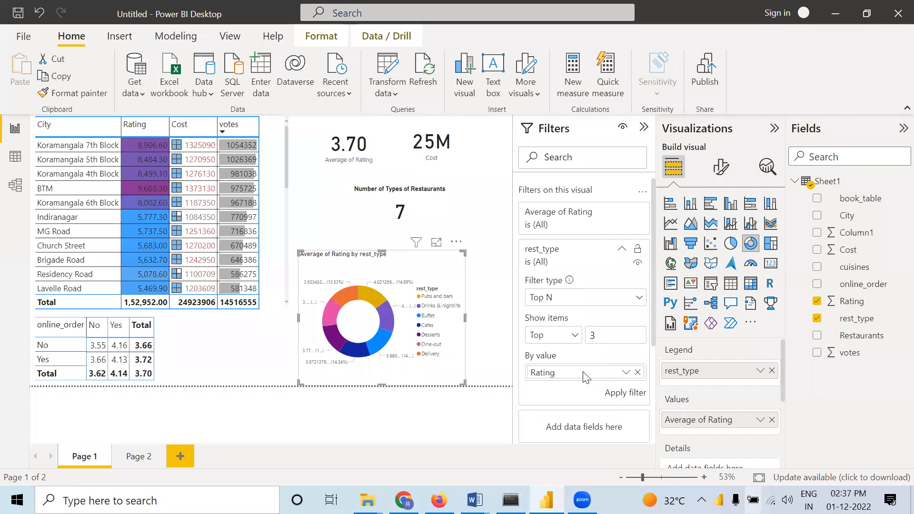
{"action": "left_click", "coordinate": [627, 373]}
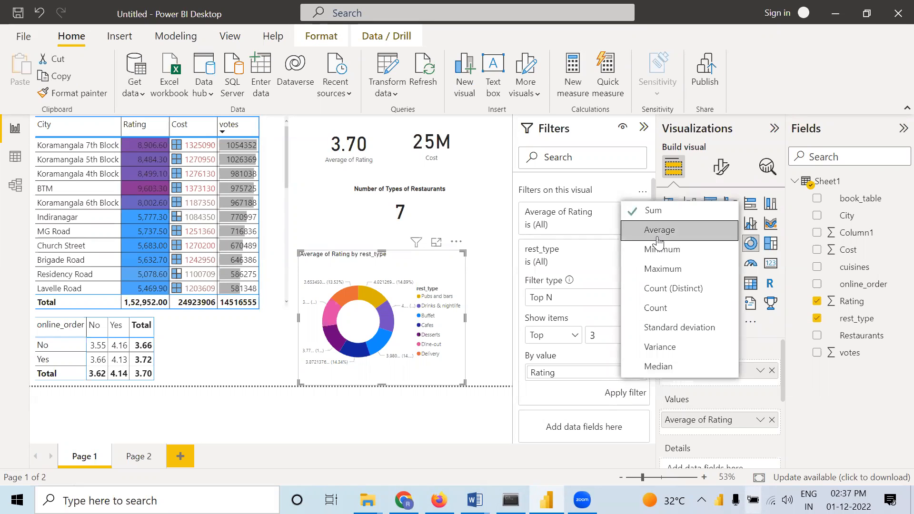
{"action": "left_click", "coordinate": [643, 233]}
{"action": "left_click", "coordinate": [616, 399]}
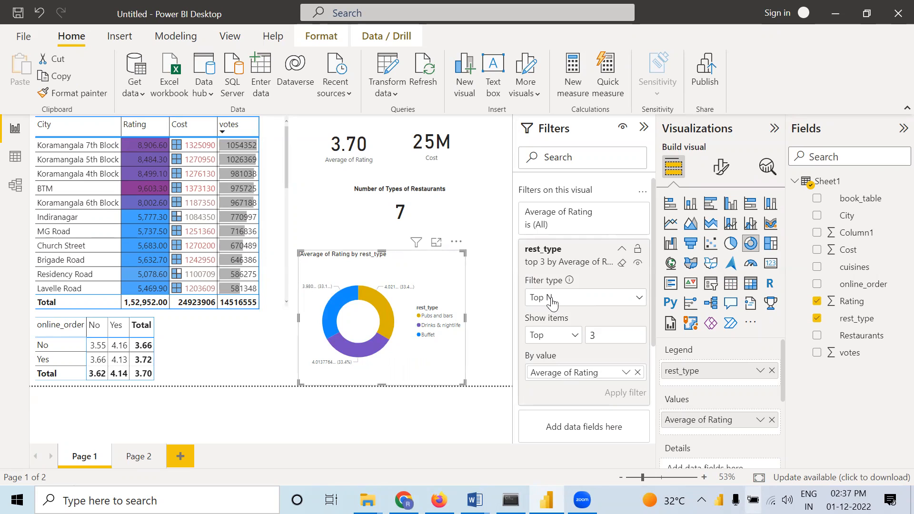
Examine the condition options that Advanced filtering offers for the donut chart's rest_type filter
{"action": "left_click", "coordinate": [597, 301]}
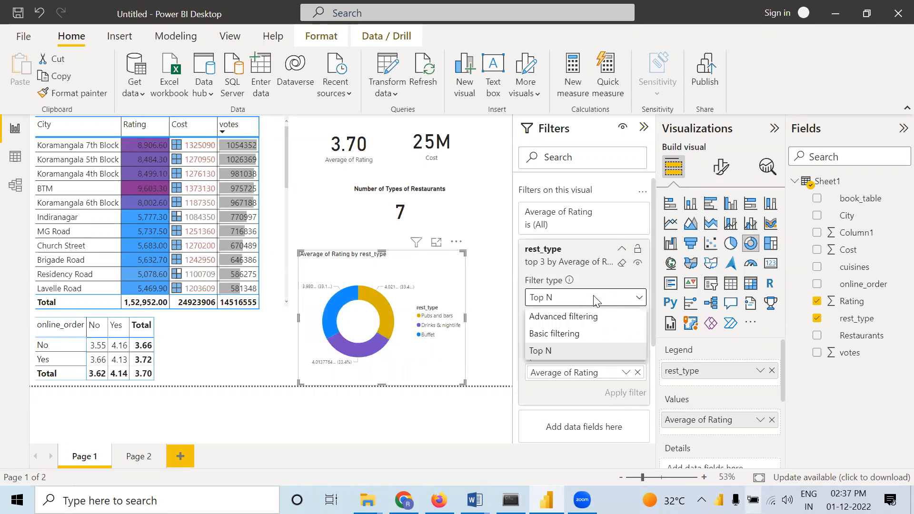
{"action": "left_click", "coordinate": [553, 319]}
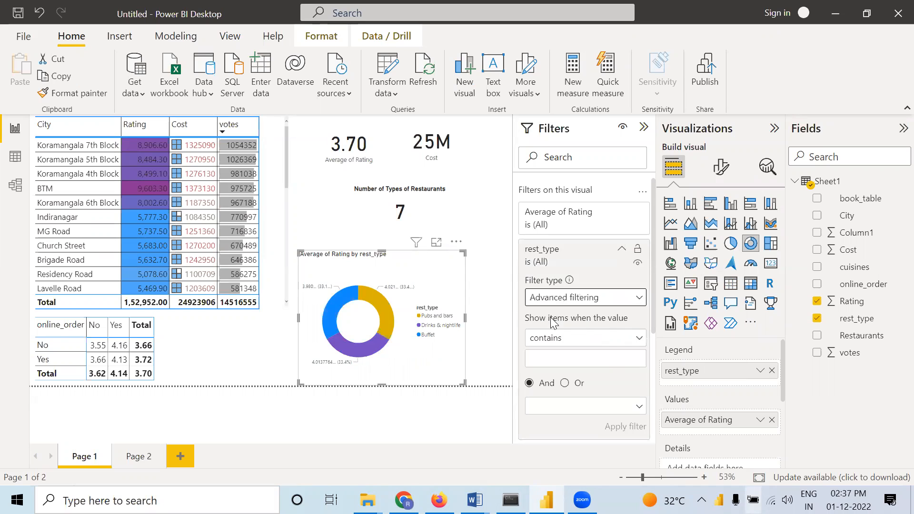
{"action": "left_click", "coordinate": [586, 339]}
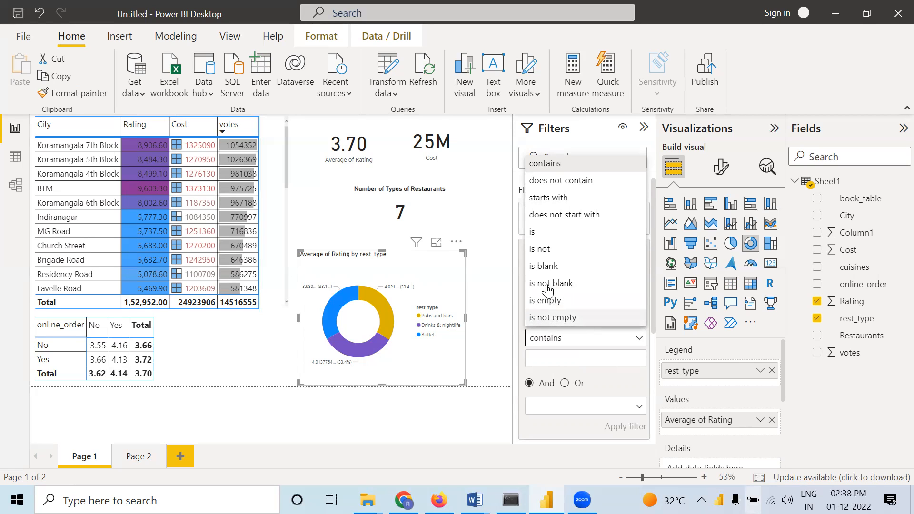
{"action": "left_click", "coordinate": [491, 333]}
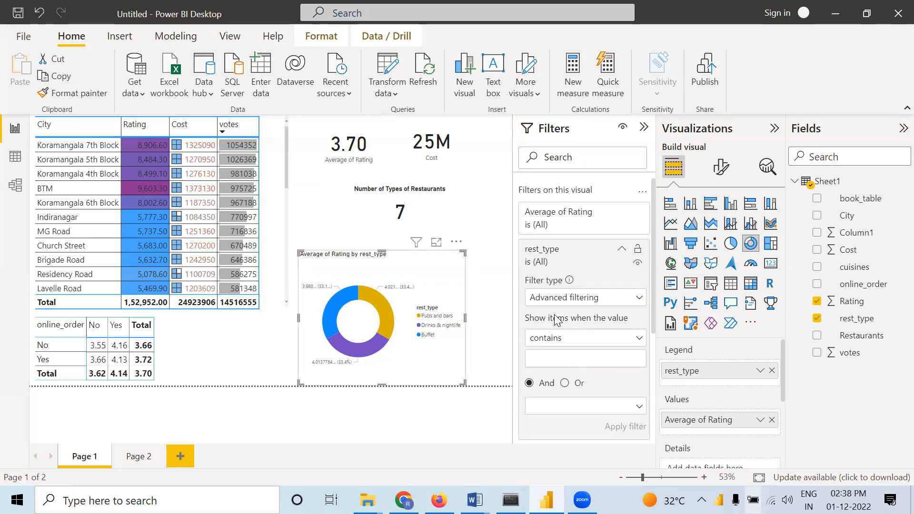
{"action": "left_click", "coordinate": [586, 299]}
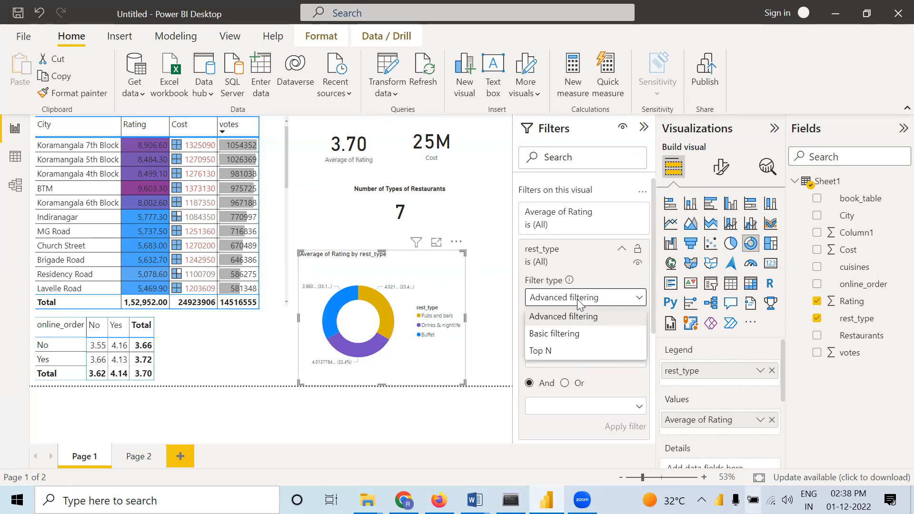
{"action": "left_click", "coordinate": [541, 351]}
{"action": "left_click", "coordinate": [638, 372]}
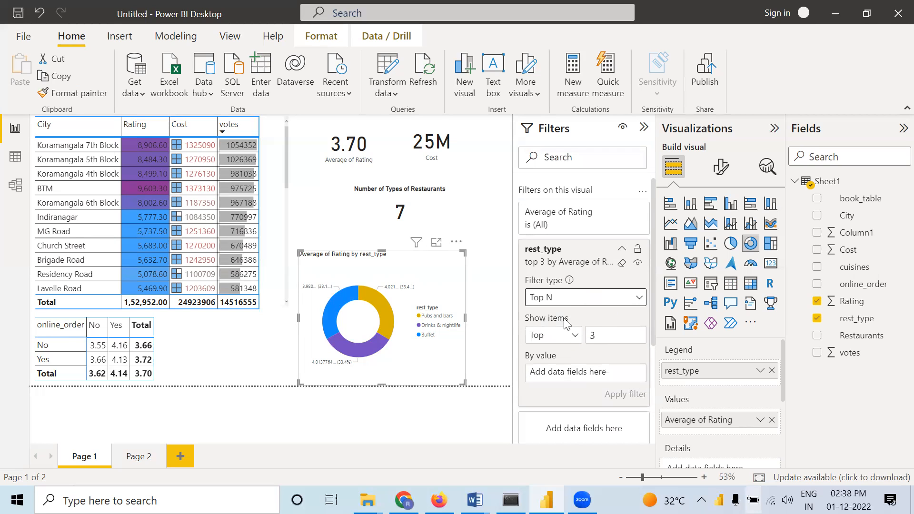
{"action": "left_click", "coordinate": [571, 300]}
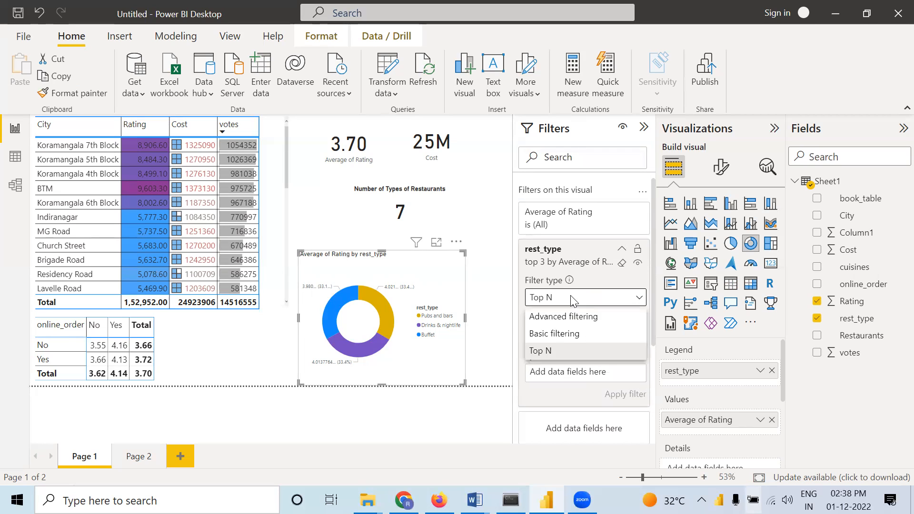
{"action": "left_click", "coordinate": [565, 334]}
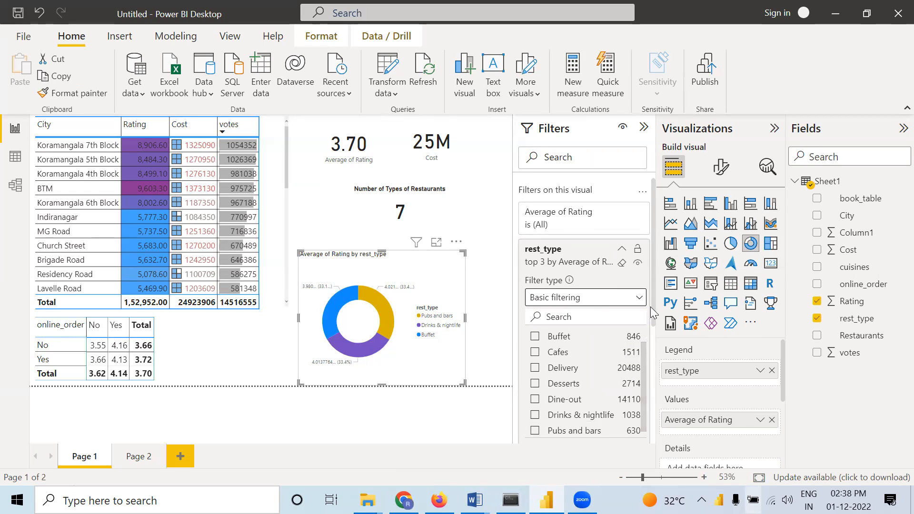
Apply a Top N filter to the donut chart's rest_type, showing the bottom 3 by average of Rating
{"action": "left_click", "coordinate": [594, 300]}
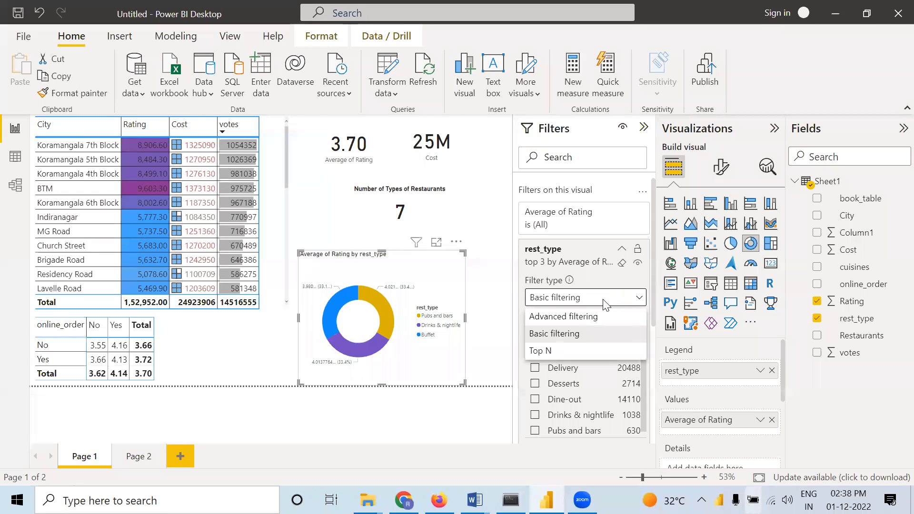
{"action": "left_click", "coordinate": [571, 351]}
{"action": "left_click", "coordinate": [634, 372]}
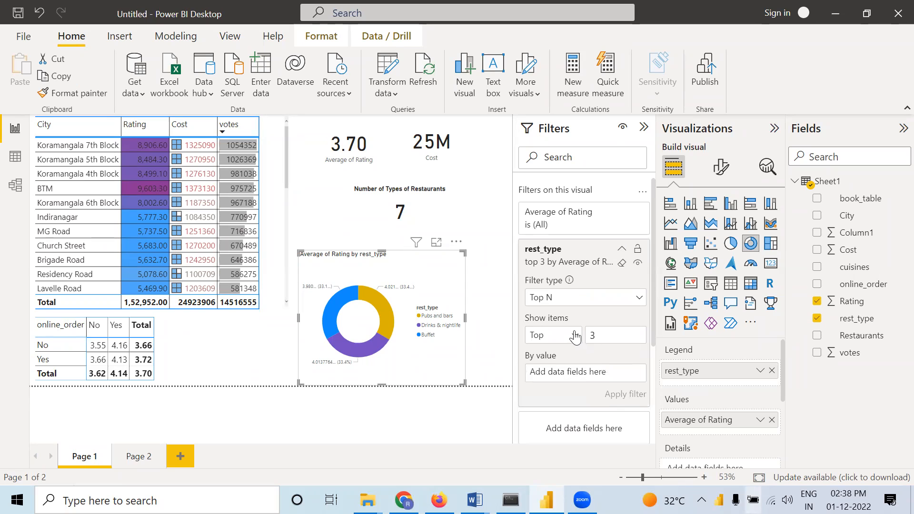
{"action": "left_click", "coordinate": [577, 336]}
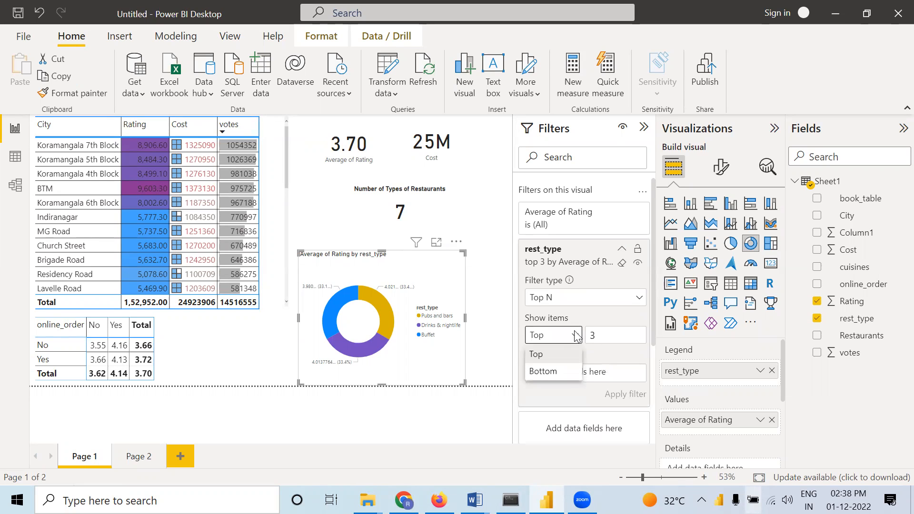
{"action": "left_click", "coordinate": [551, 375]}
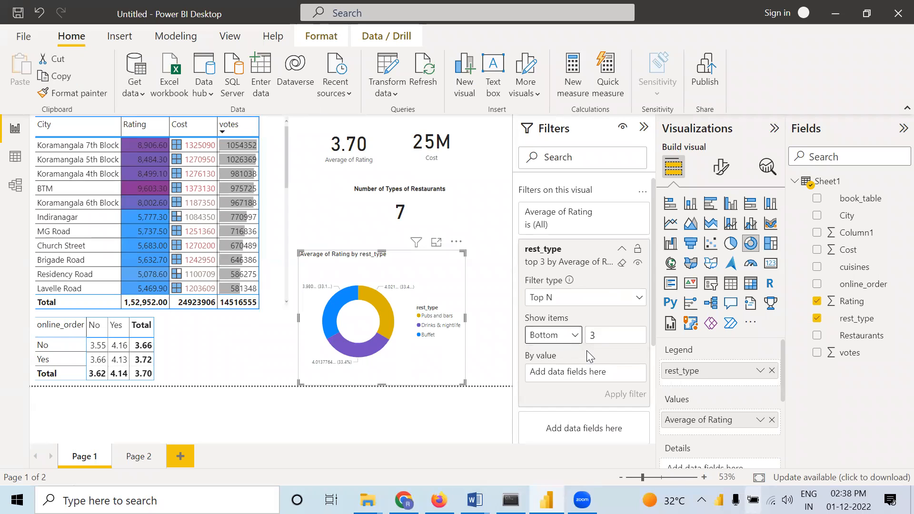
{"action": "left_click_drag", "start_coordinate": [857, 300], "coordinate": [637, 374]}
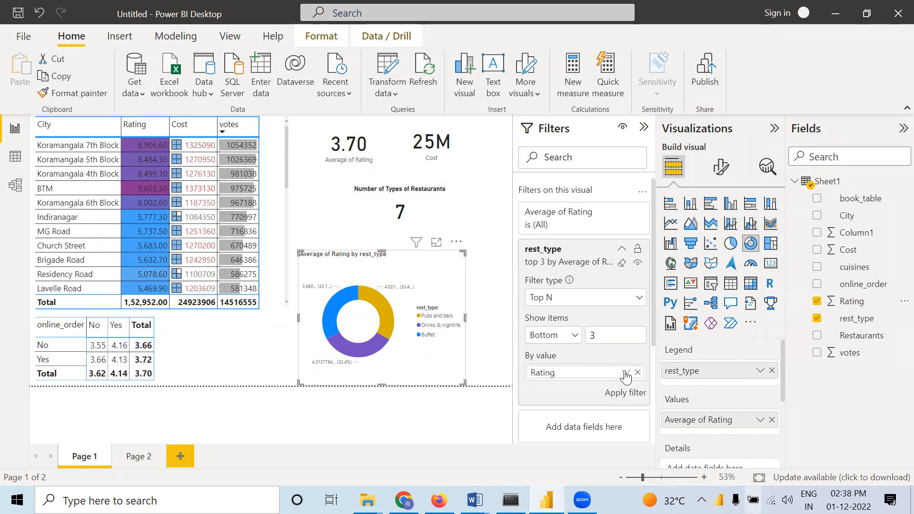
{"action": "left_click", "coordinate": [626, 372]}
{"action": "left_click", "coordinate": [659, 232]}
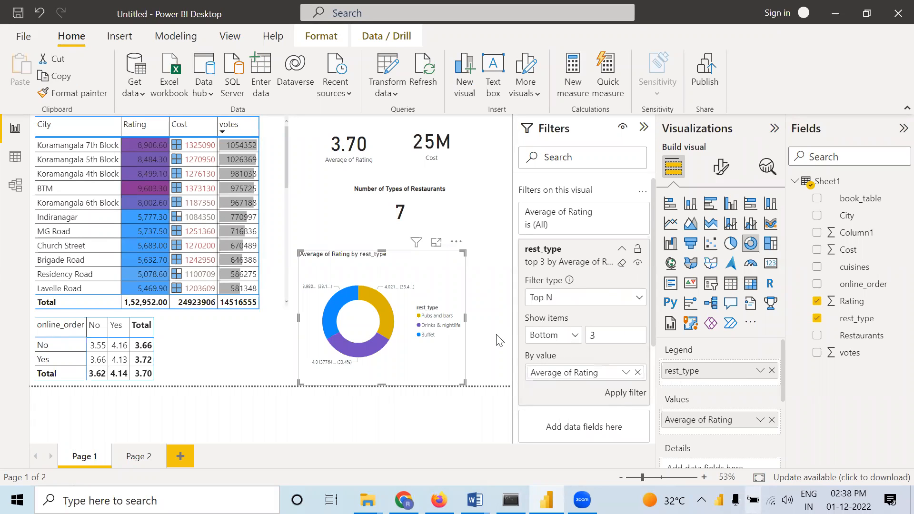
{"action": "left_click", "coordinate": [617, 394]}
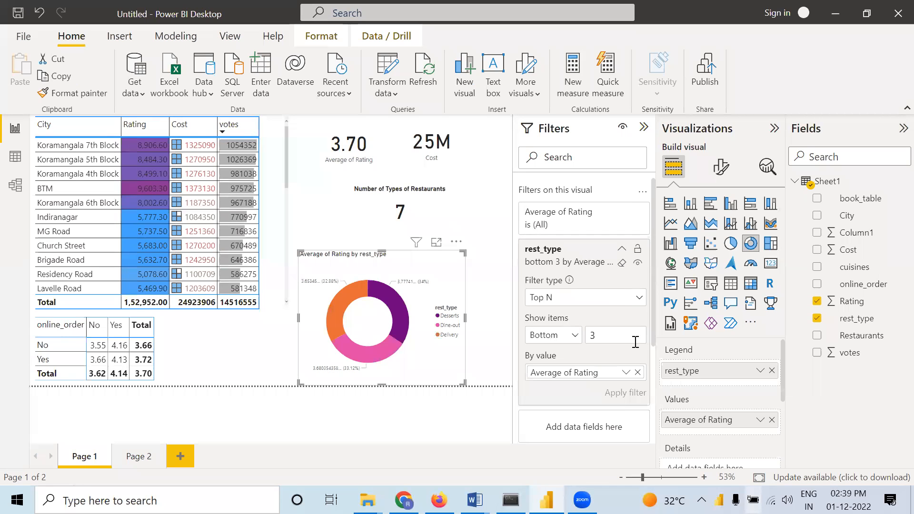
{"action": "left_click", "coordinate": [637, 372]}
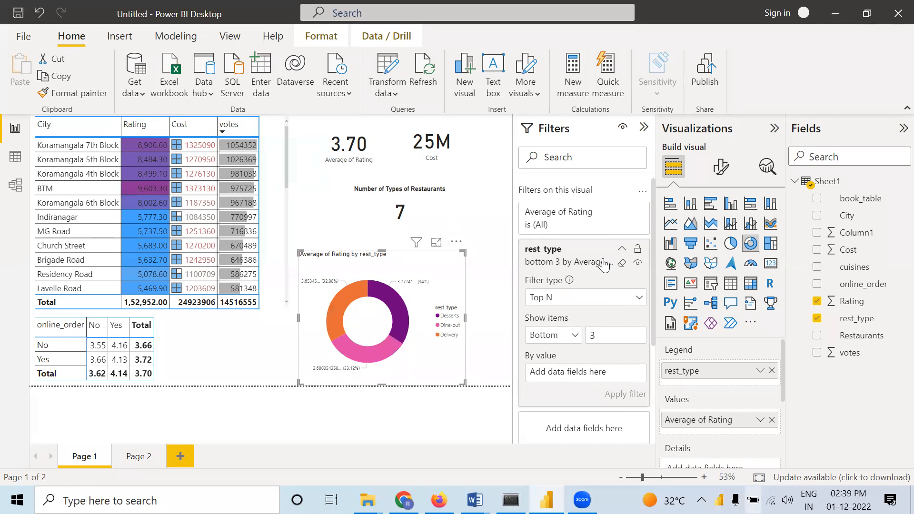
{"action": "left_click", "coordinate": [491, 278]}
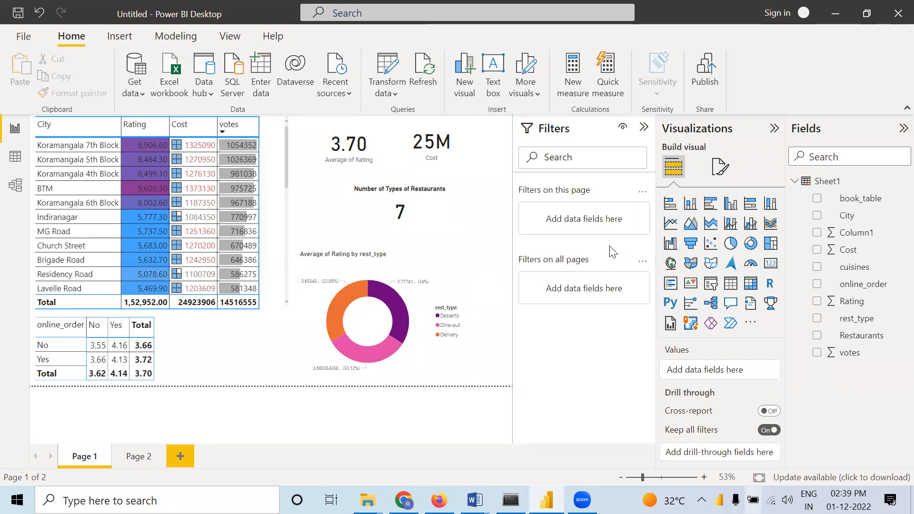
{"action": "left_click", "coordinate": [453, 292]}
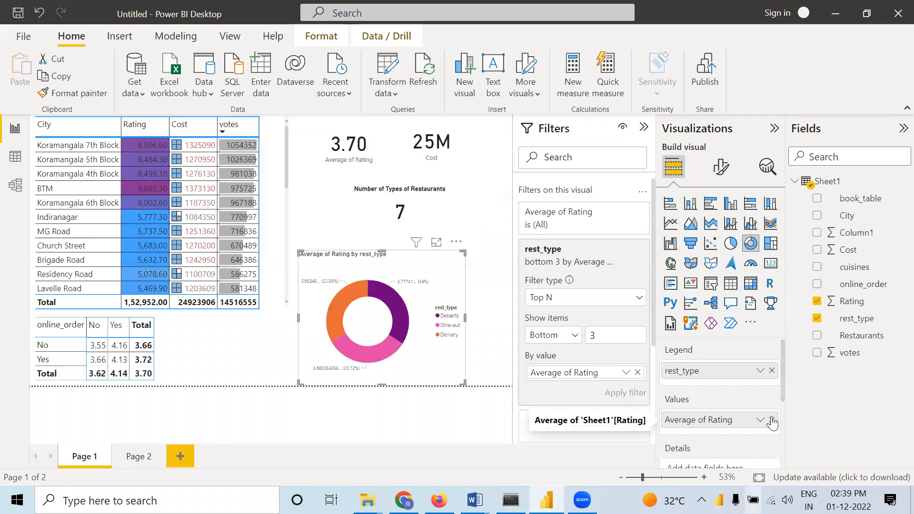
{"action": "left_click", "coordinate": [772, 371]}
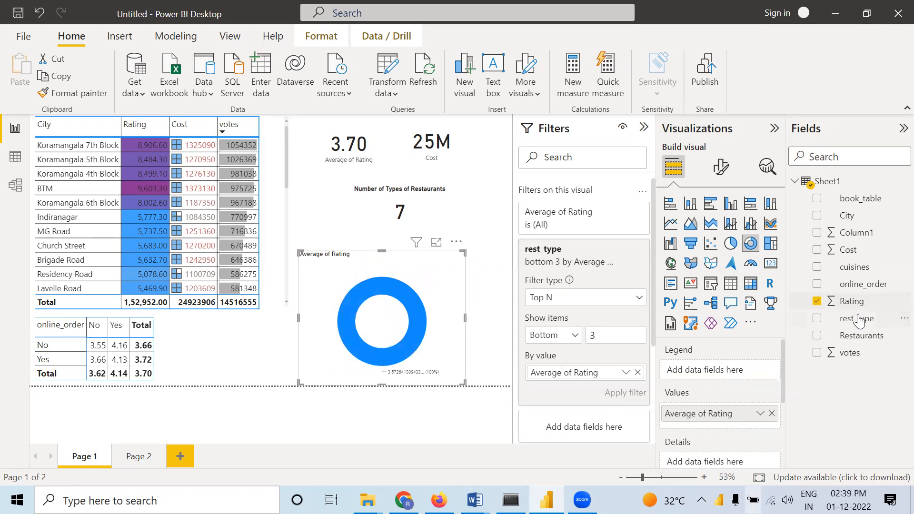
{"action": "key", "text": "ctrl+z"}
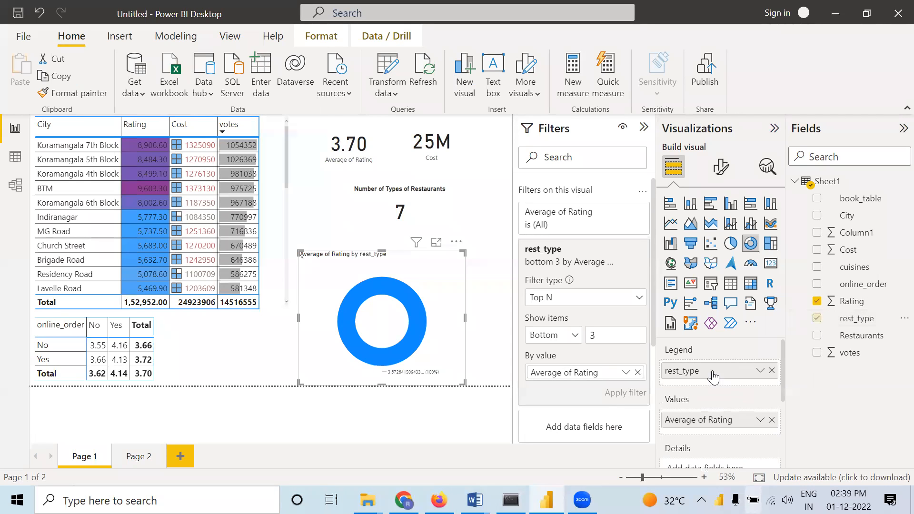
Change the donut chart's rest_type Top N filter to the top 7 items and apply it
{"action": "left_click", "coordinate": [629, 299]}
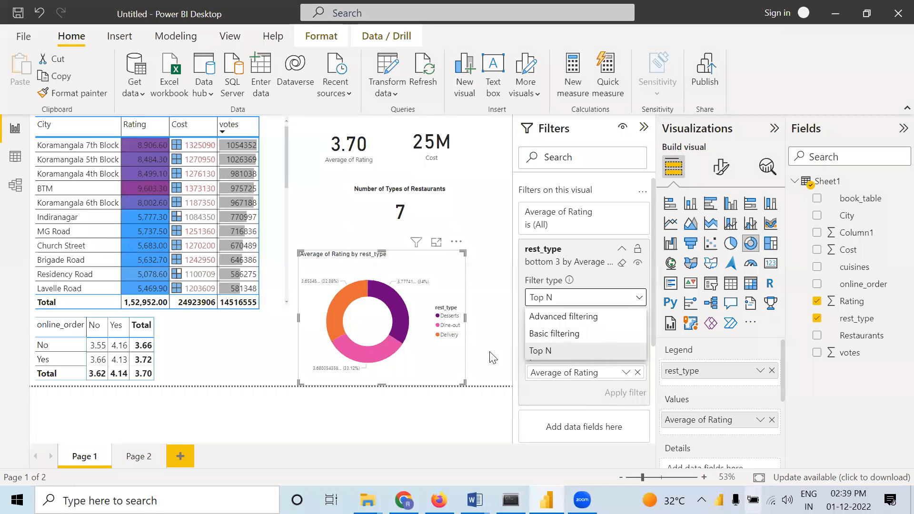
{"action": "left_click", "coordinate": [588, 349]}
{"action": "key", "text": "BackSpace"}
{"action": "type", "text": "7"}
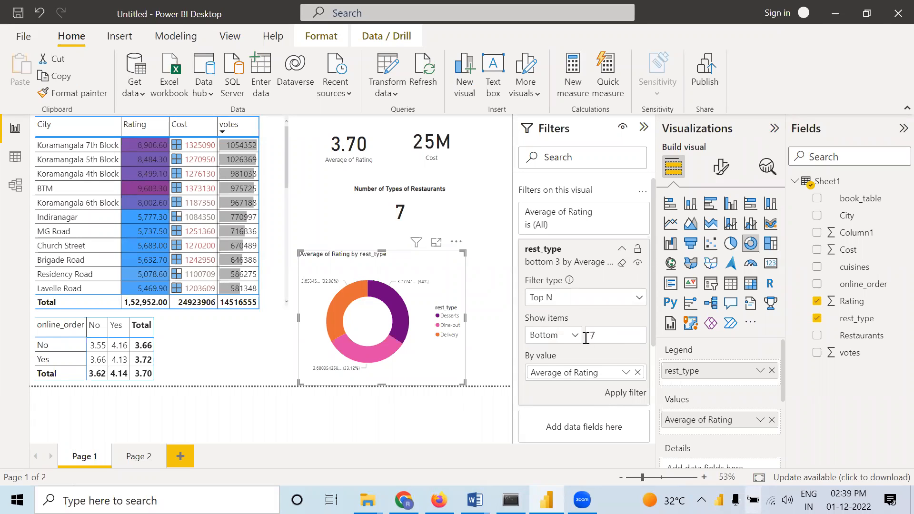
{"action": "left_click", "coordinate": [555, 336]}
{"action": "left_click", "coordinate": [545, 355]}
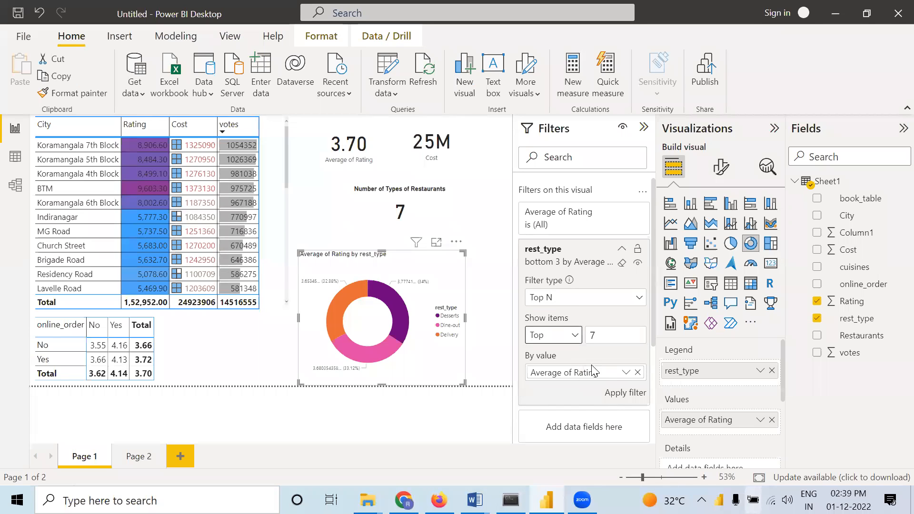
{"action": "left_click", "coordinate": [614, 394]}
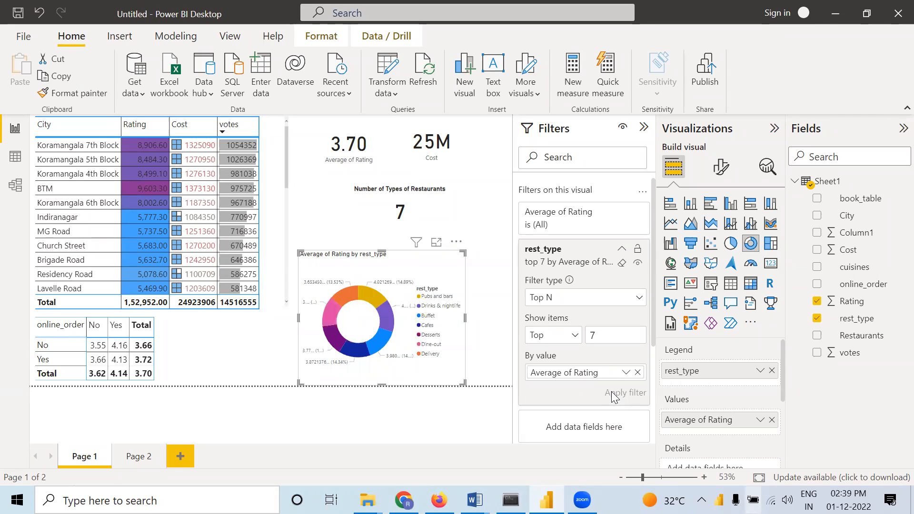
{"action": "left_click", "coordinate": [497, 326]}
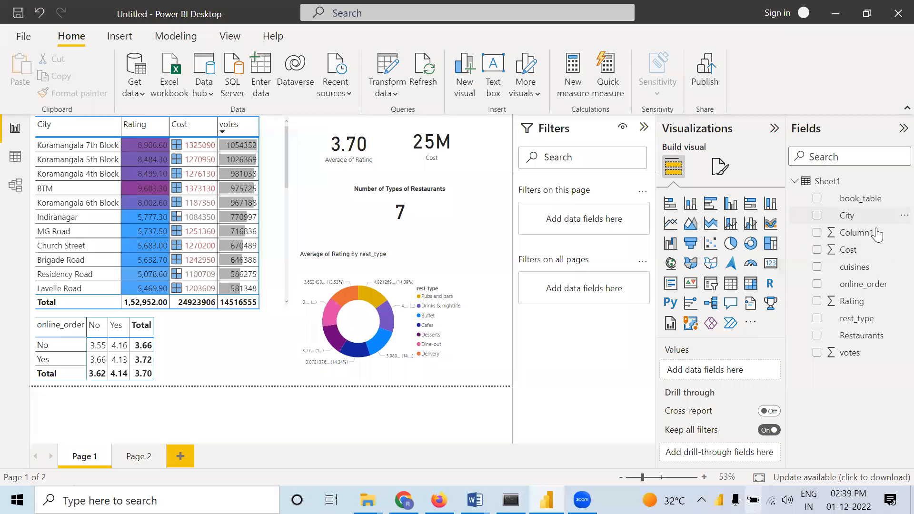
Add book_table as a filter on this page, try the No and Yes values, and clear both selections
{"action": "left_click_drag", "start_coordinate": [866, 201], "coordinate": [607, 220]}
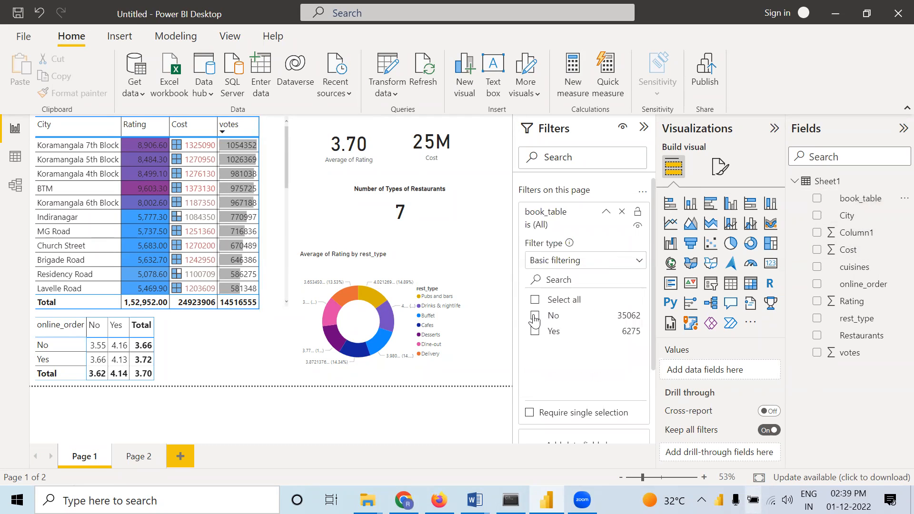
{"action": "left_click", "coordinate": [533, 316]}
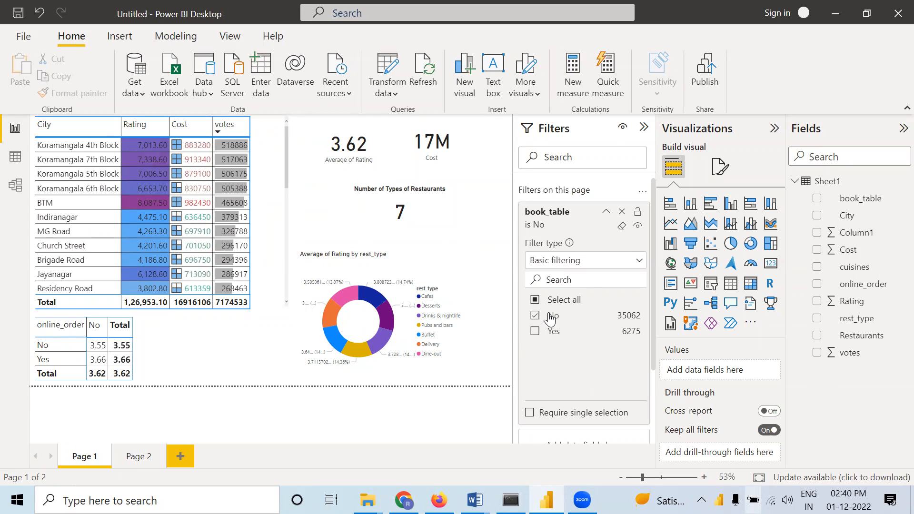
{"action": "left_click", "coordinate": [536, 333]}
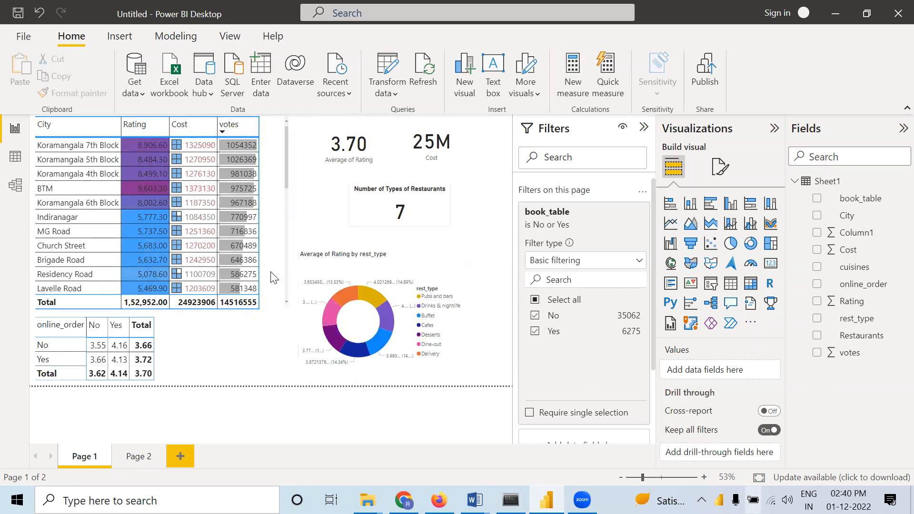
{"action": "left_click", "coordinate": [547, 316]}
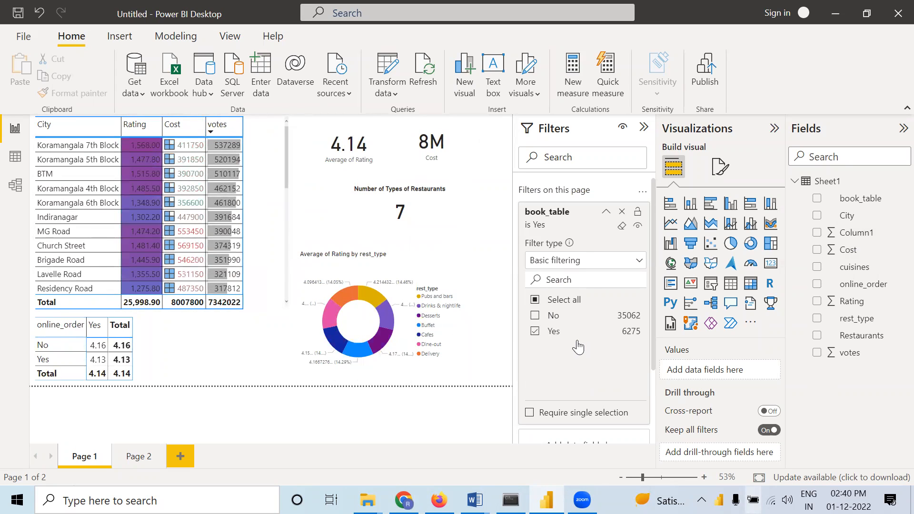
{"action": "left_click", "coordinate": [537, 333]}
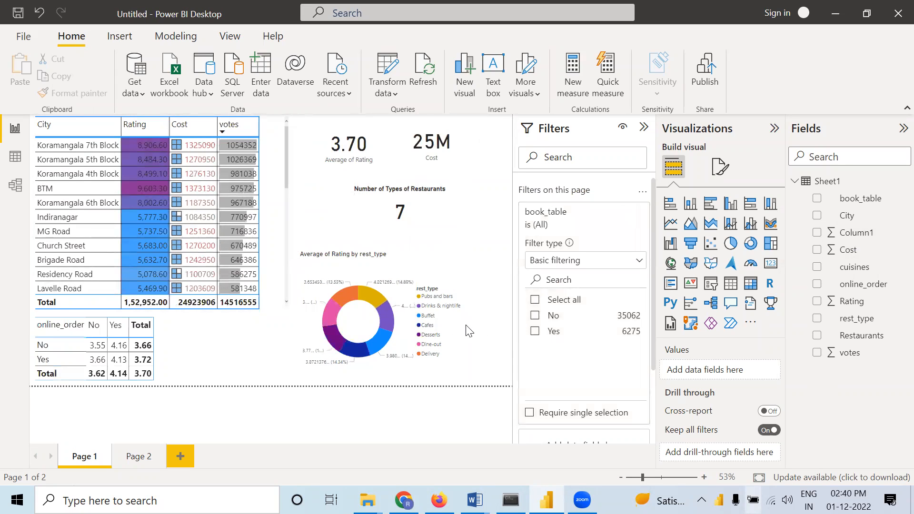
Shrink the donut chart's width and add a book_table slicer in the freed space beside it
{"action": "left_click", "coordinate": [455, 330]}
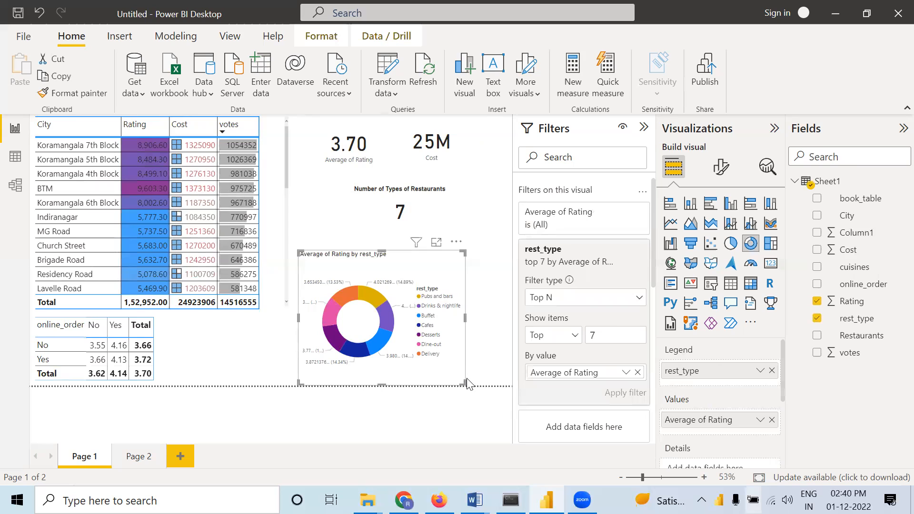
{"action": "left_click_drag", "start_coordinate": [463, 382], "coordinate": [416, 380]}
{"action": "left_click", "coordinate": [507, 357]}
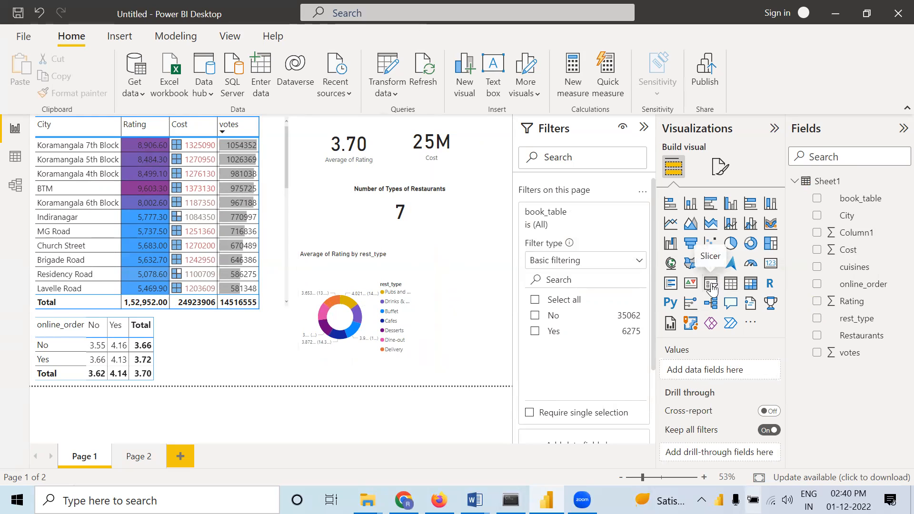
{"action": "left_click", "coordinate": [711, 284]}
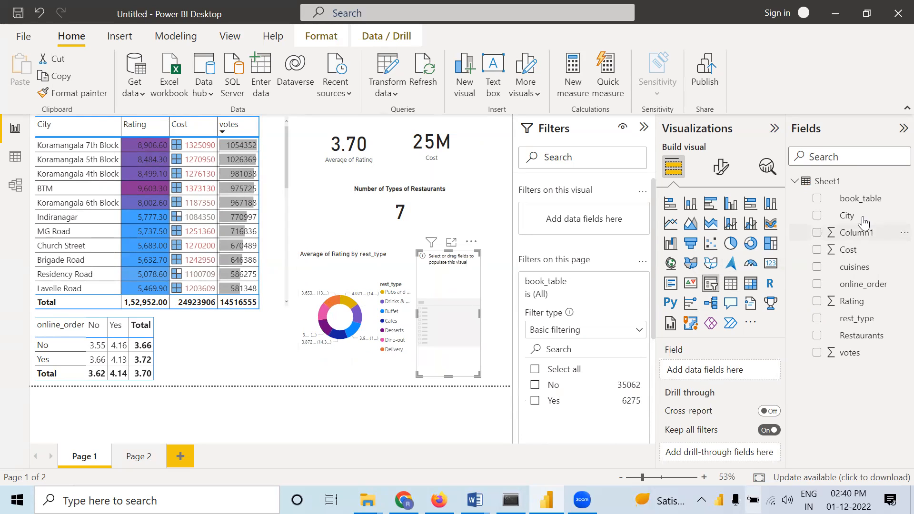
{"action": "left_click_drag", "start_coordinate": [855, 202], "coordinate": [704, 375]}
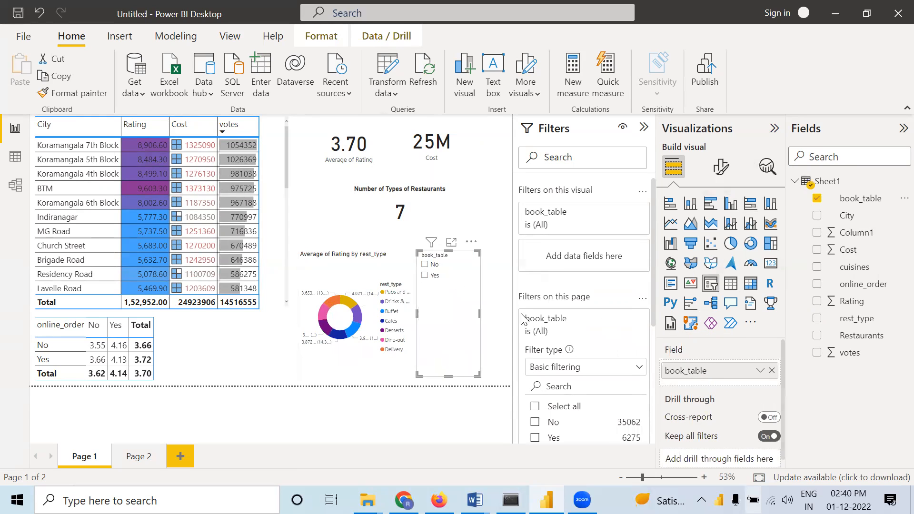
Test the book_table page filter with No, Yes and both, and combine slicer value Yes with page filter value No
{"action": "left_click", "coordinate": [535, 422]}
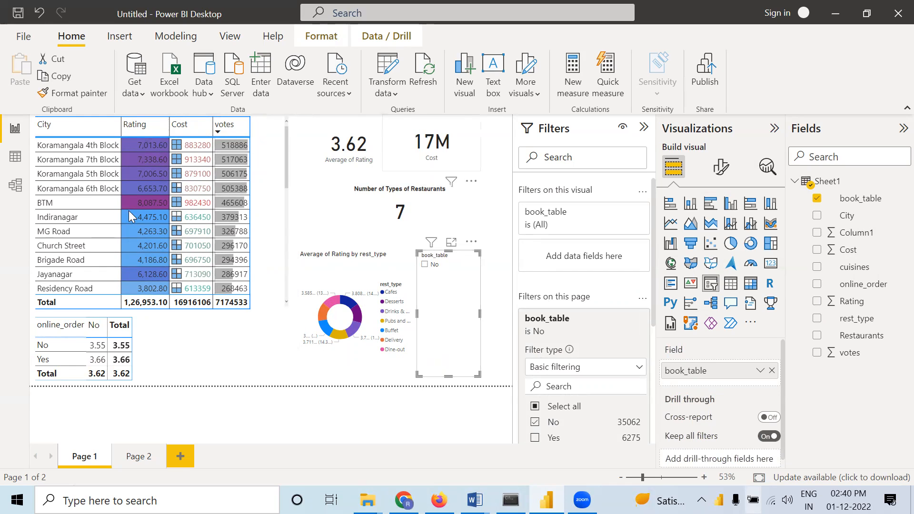
{"action": "left_click", "coordinate": [535, 437]}
{"action": "left_click", "coordinate": [536, 422]}
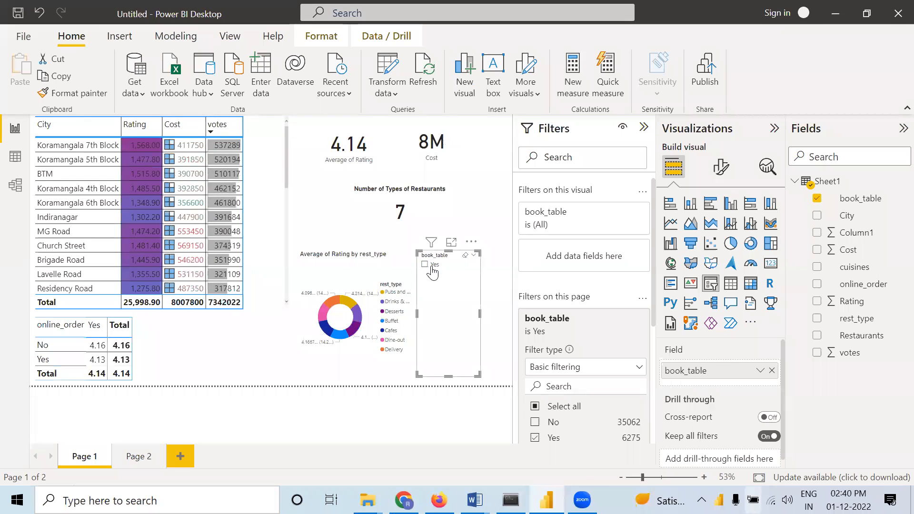
{"action": "left_click", "coordinate": [535, 423]}
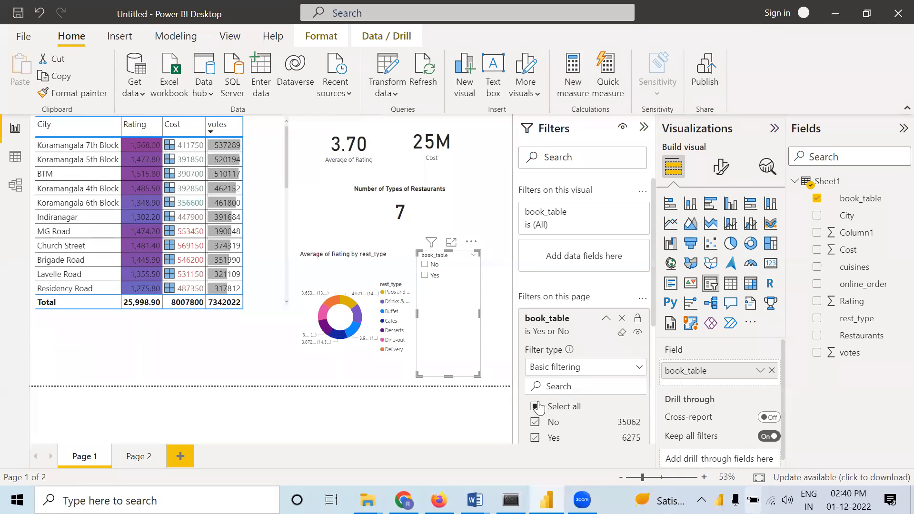
{"action": "left_click", "coordinate": [425, 275]}
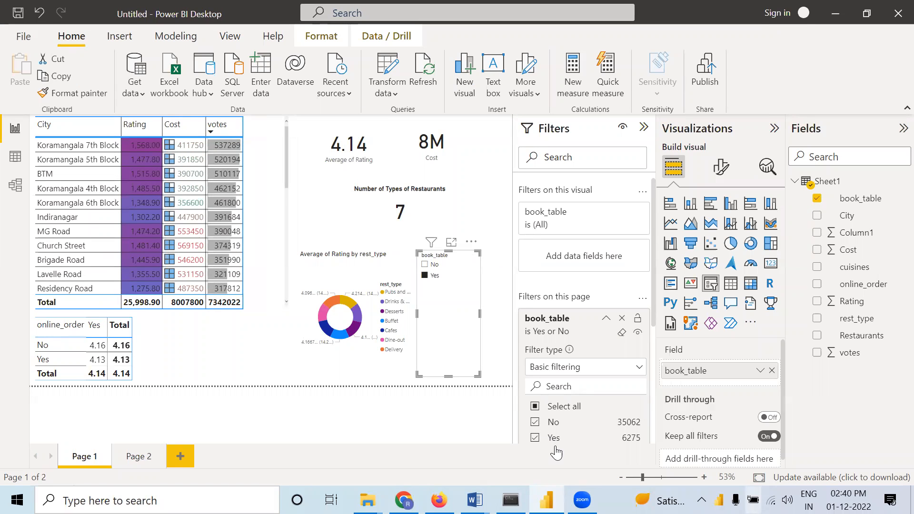
{"action": "left_click", "coordinate": [535, 437]}
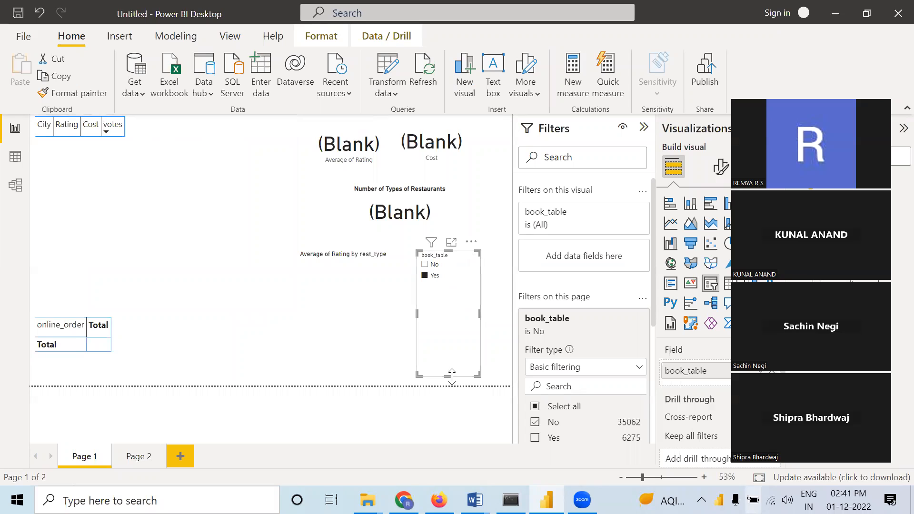
Shorten the book_table slicer, and clear its Yes selection and the No selection in the book_table page filter
{"action": "left_click_drag", "start_coordinate": [451, 365], "coordinate": [449, 294]}
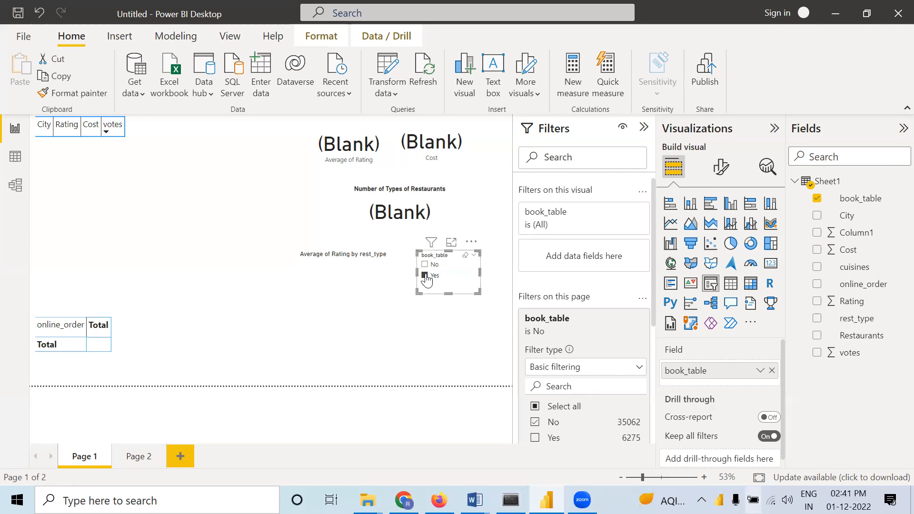
{"action": "left_click", "coordinate": [535, 422]}
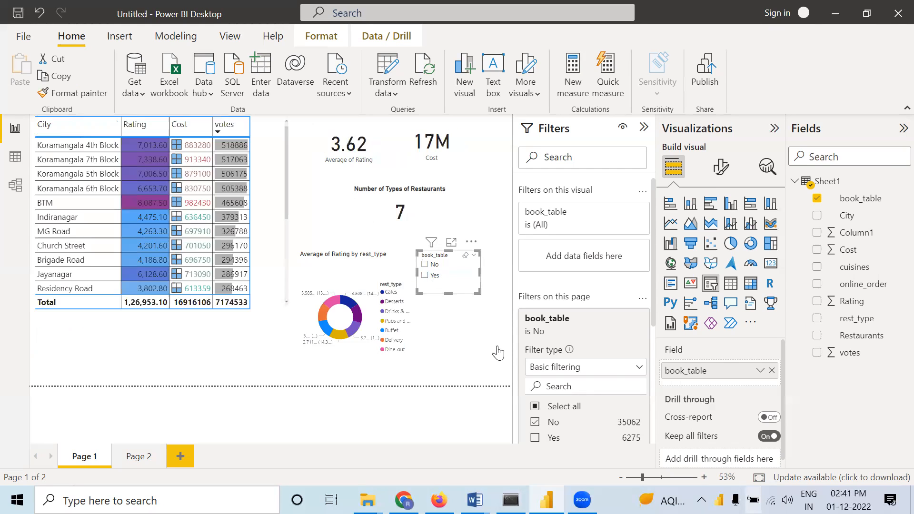
{"action": "left_click", "coordinate": [536, 422]}
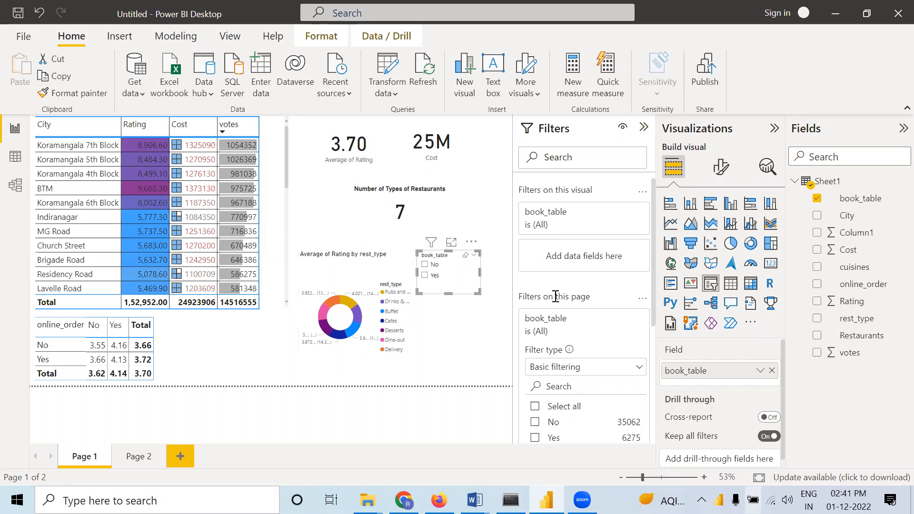
{"action": "left_click", "coordinate": [472, 357]}
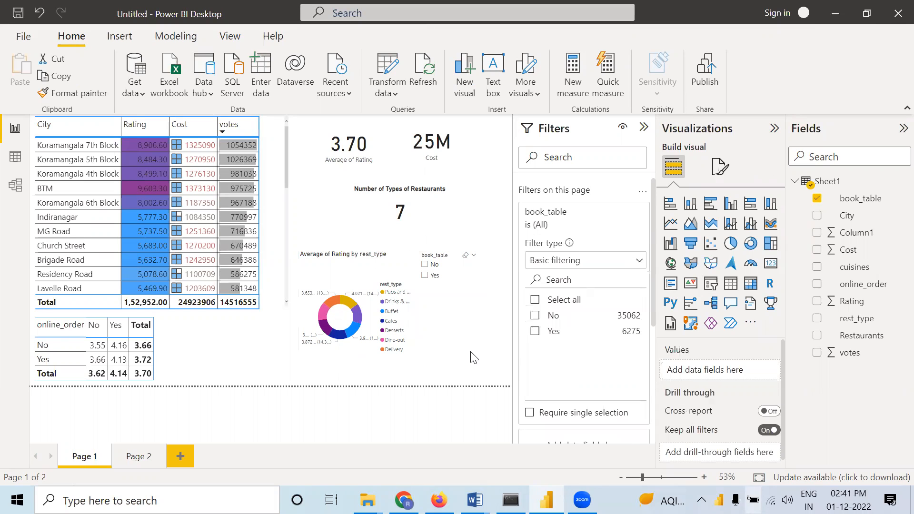